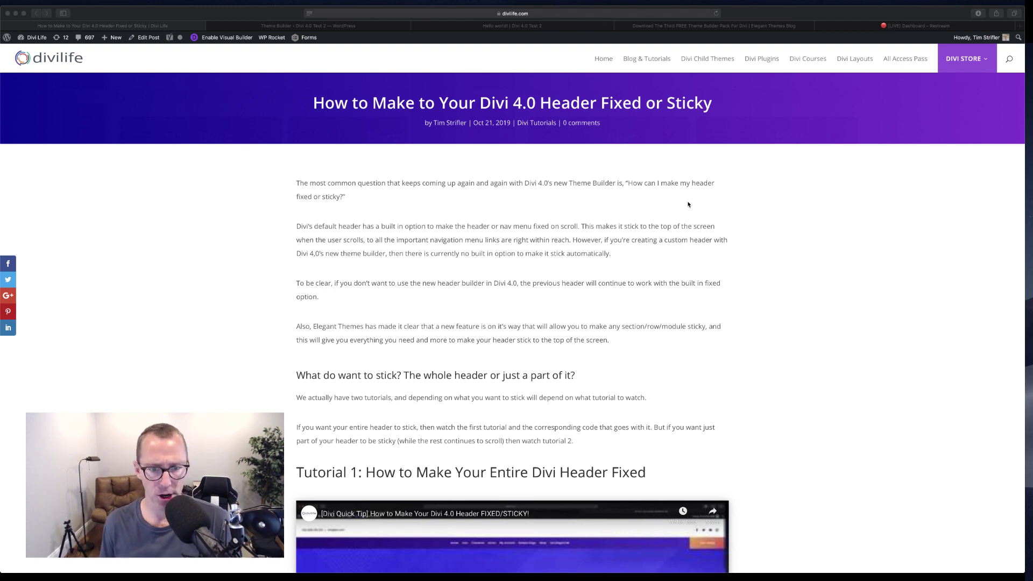
Review the article's two tutorials on fixing the entire Divi header and making only part of it sticky, including their code
click(538, 293)
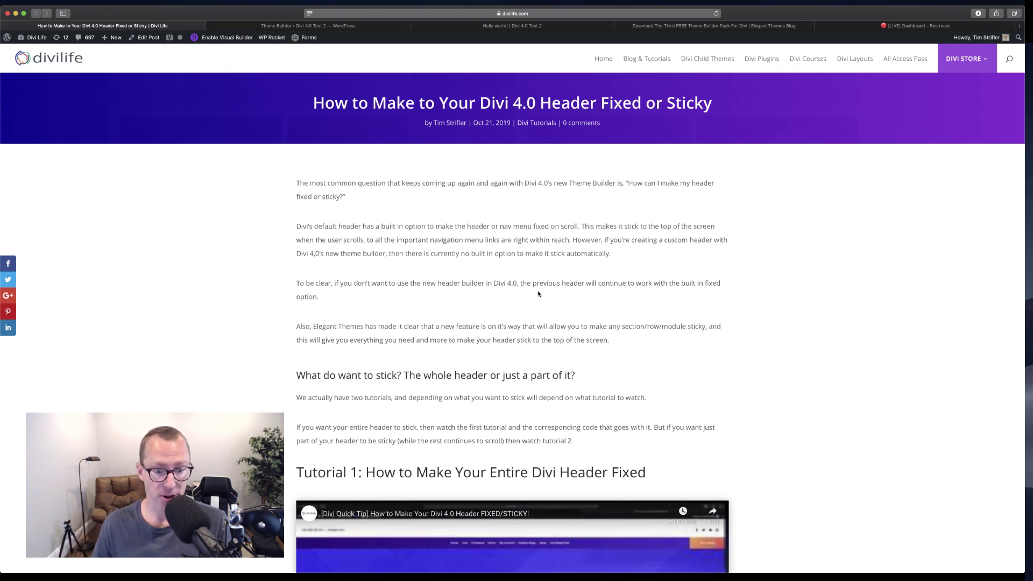
scroll(538, 293, down, 10)
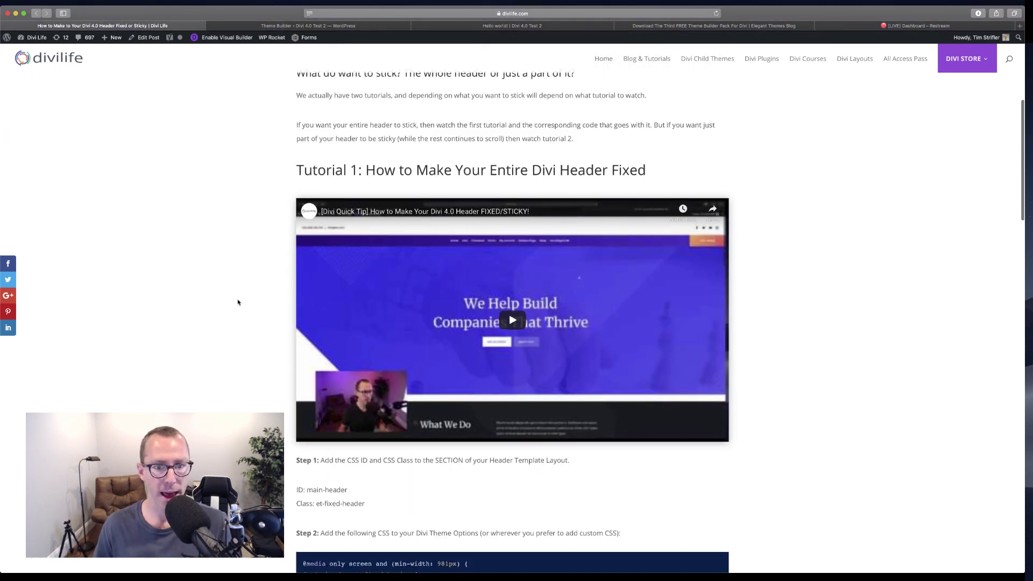
scroll(546, 173, down, 3)
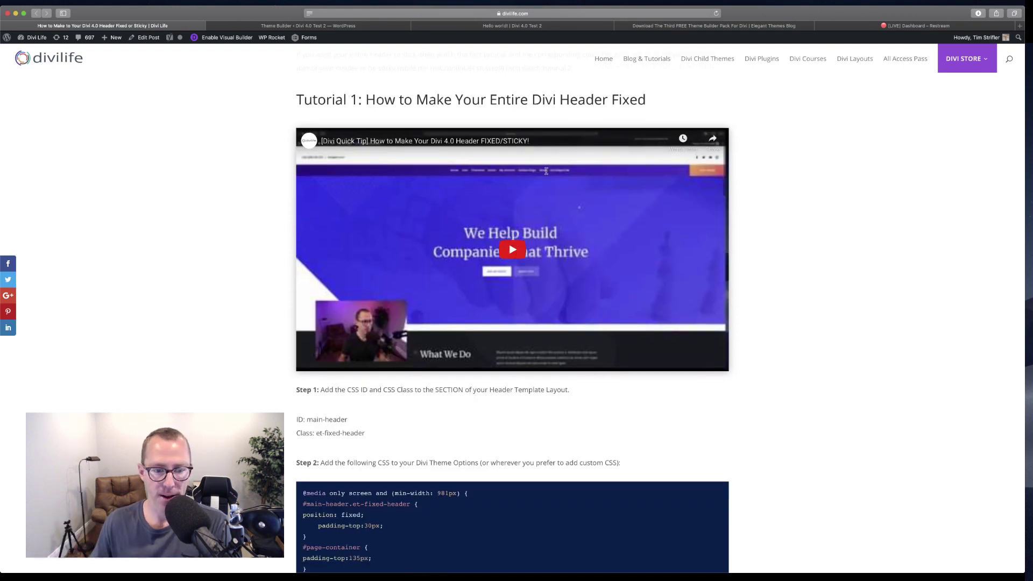
scroll(605, 222, down, 5)
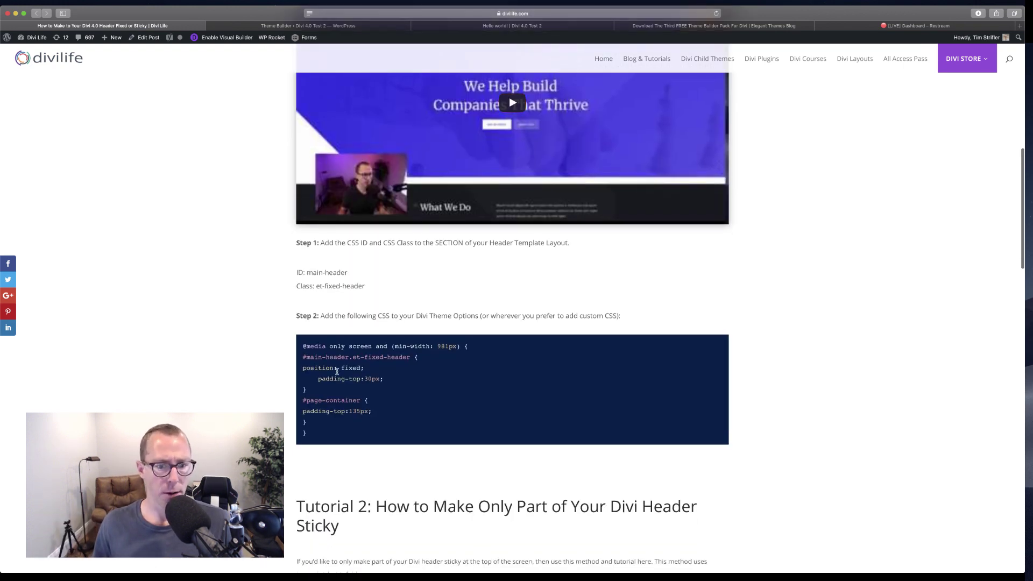
scroll(337, 371, down, 2)
scroll(337, 371, down, 5)
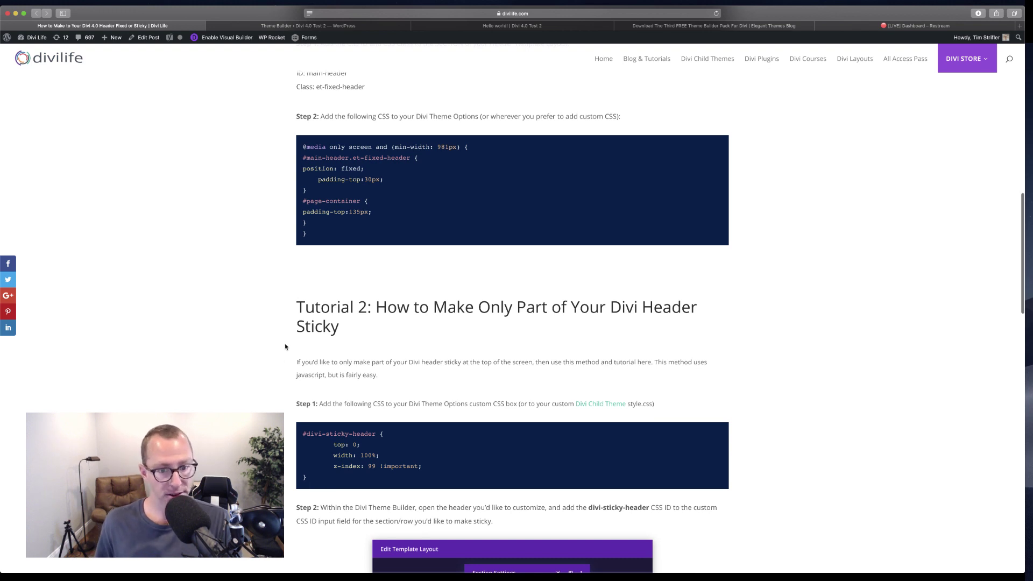
scroll(285, 347, down, 2)
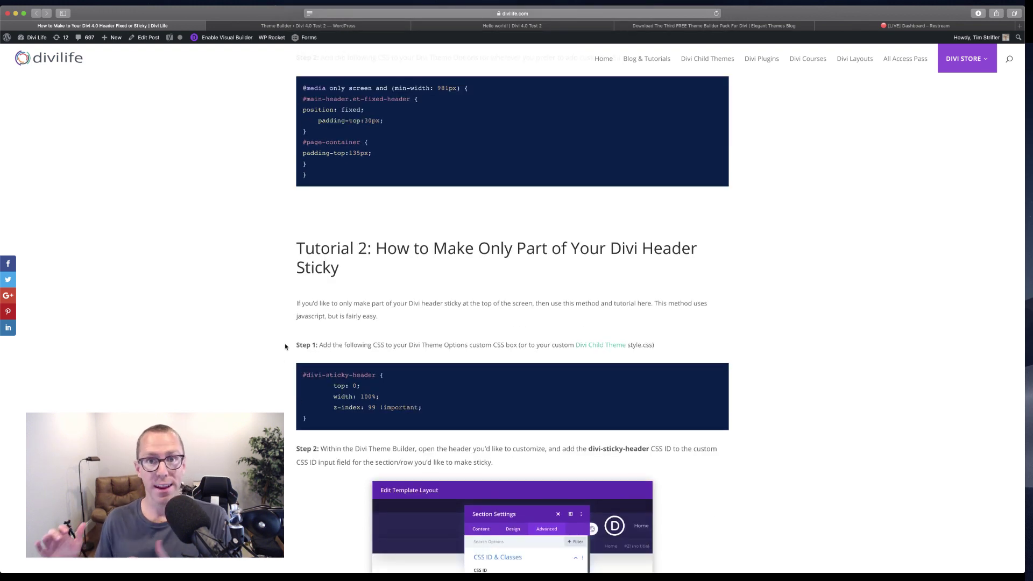
scroll(274, 323, down, 5)
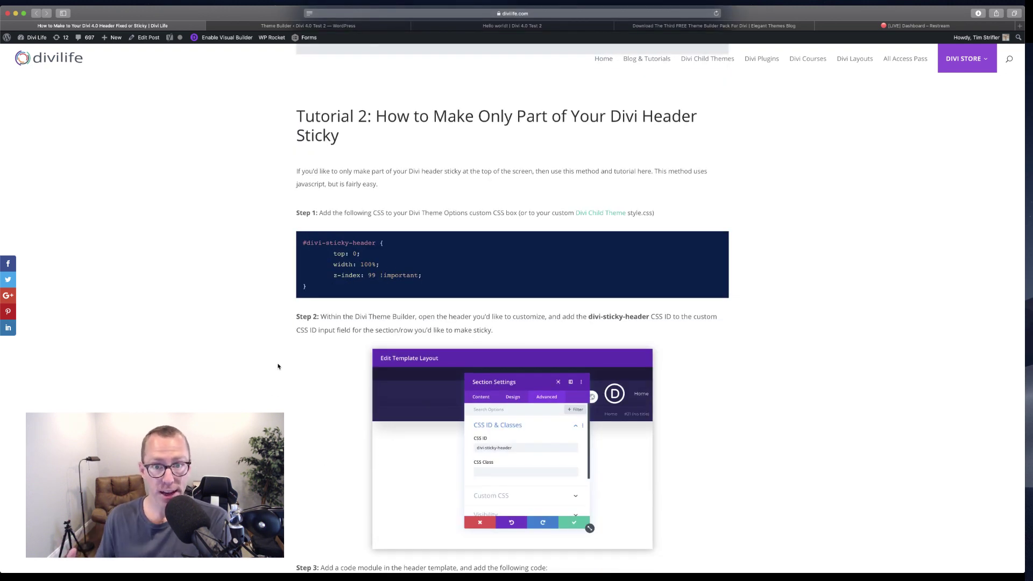
scroll(278, 366, down, 8)
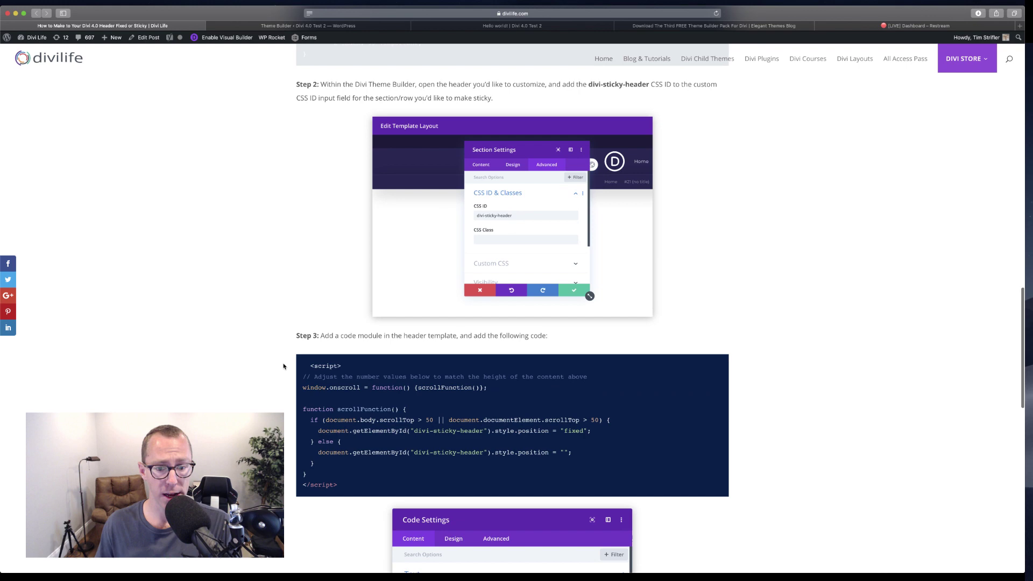
scroll(301, 286, up, 20)
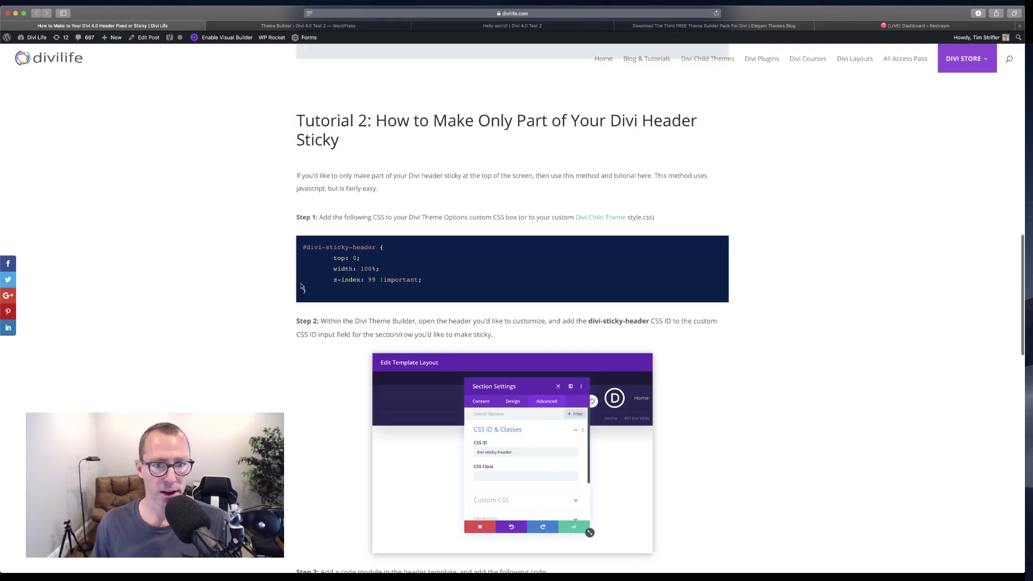
scroll(244, 308, down, 12)
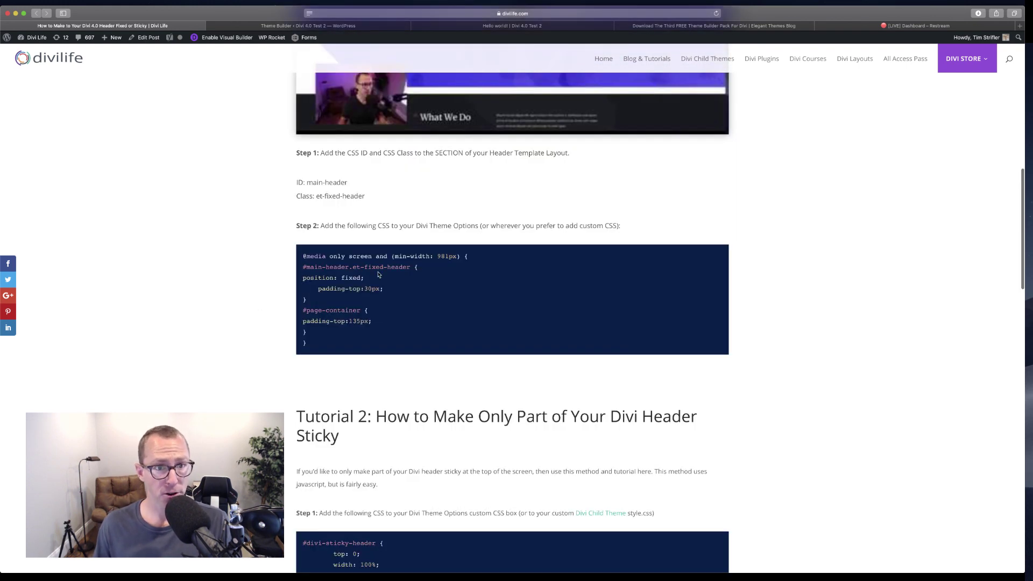
Switch to the demo site window and examine how the Divi 4.0 home page's entire header behaves while scrolling
key(ctrl+Up)
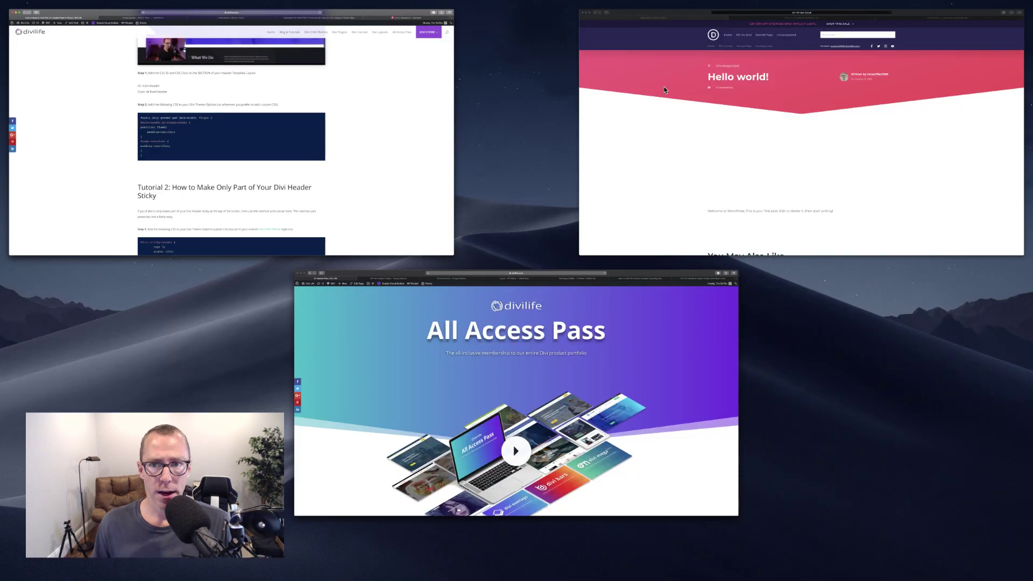
click(664, 86)
click(566, 25)
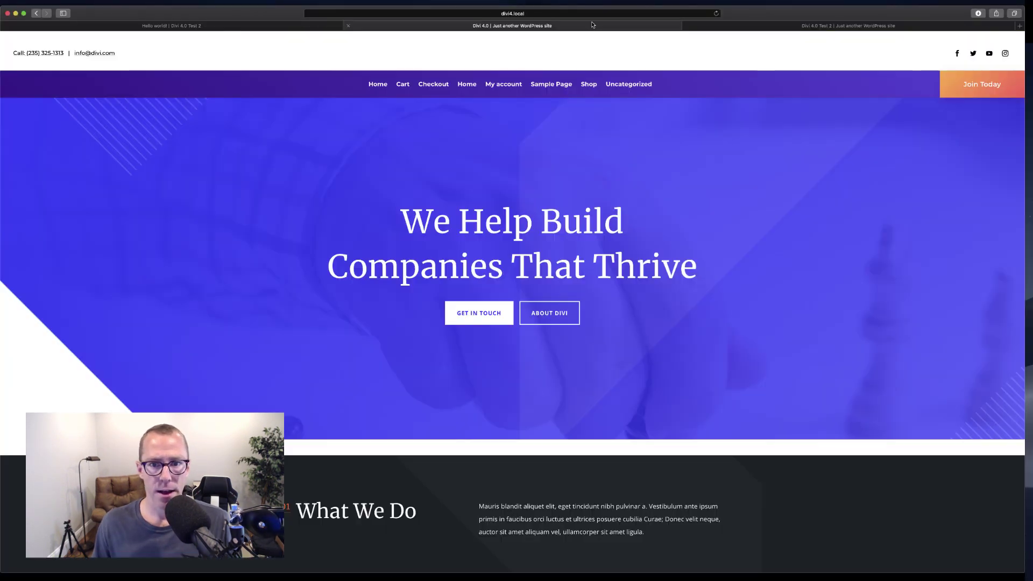
scroll(704, 389, down, 5)
scroll(705, 392, up, 5)
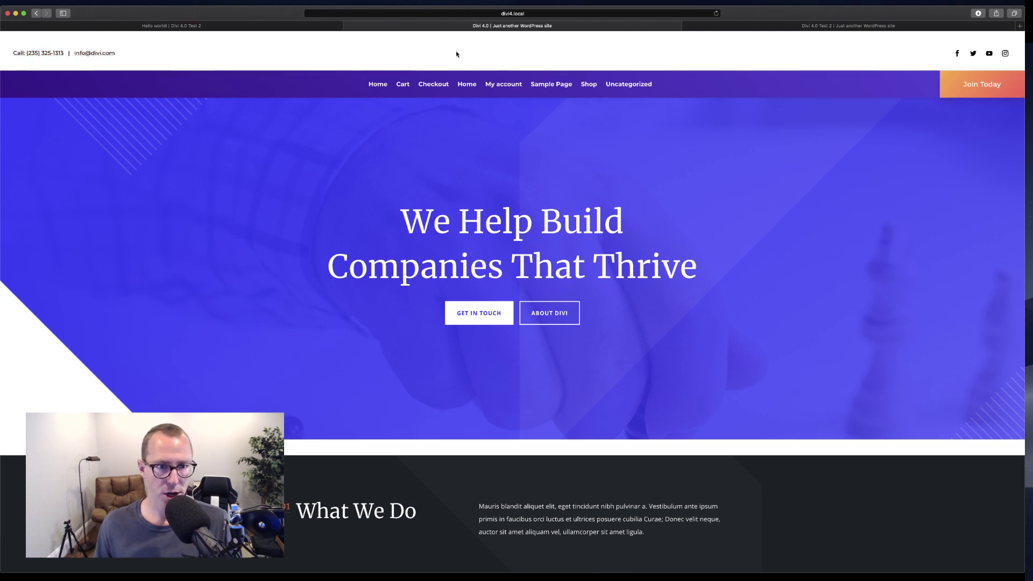
scroll(289, 85, down, 15)
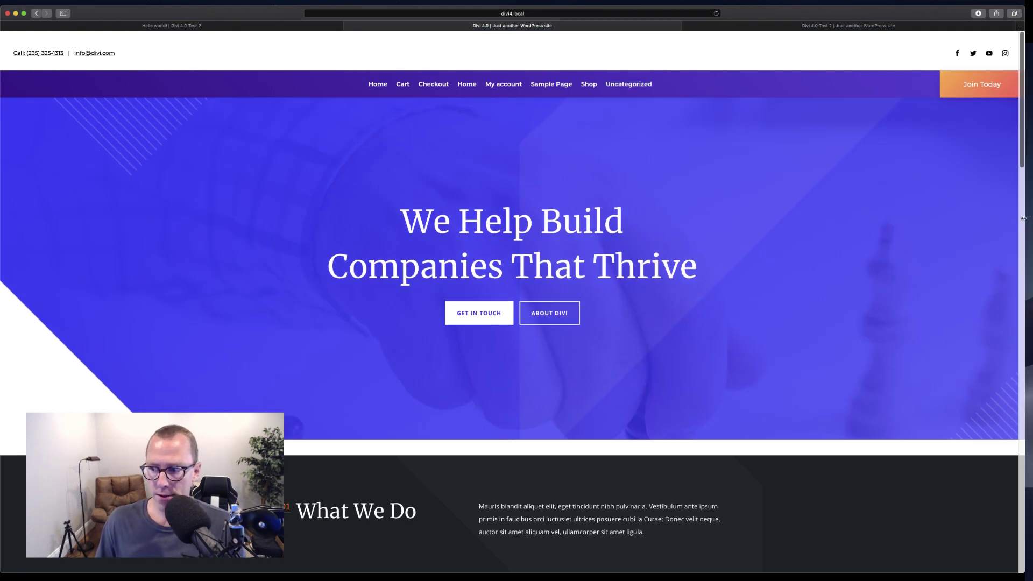
Narrow the browser window to tablet and phone widths to check the header's scroll behaviour, and restore the full width
drag(1024, 221, 835, 211)
scroll(833, 211, down, 9)
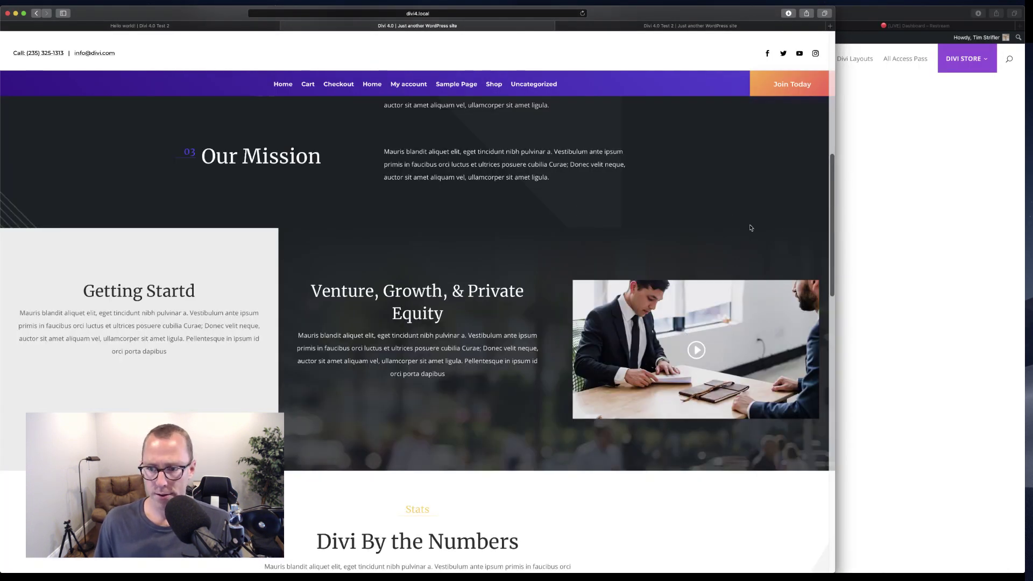
drag(834, 225, 291, 223)
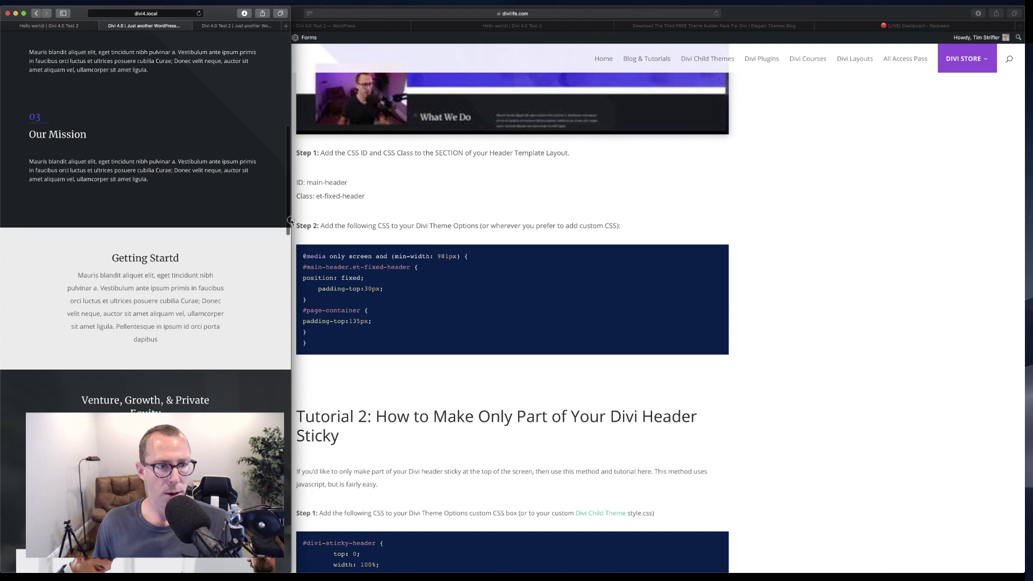
scroll(243, 223, up, 10)
scroll(215, 188, down, 10)
scroll(161, 135, up, 10)
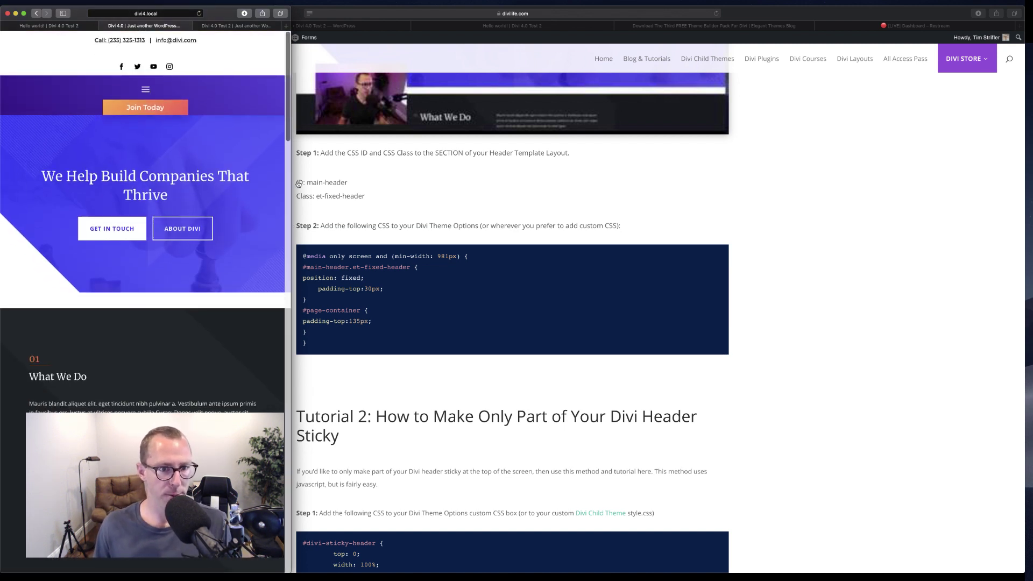
drag(291, 181, 1024, 252)
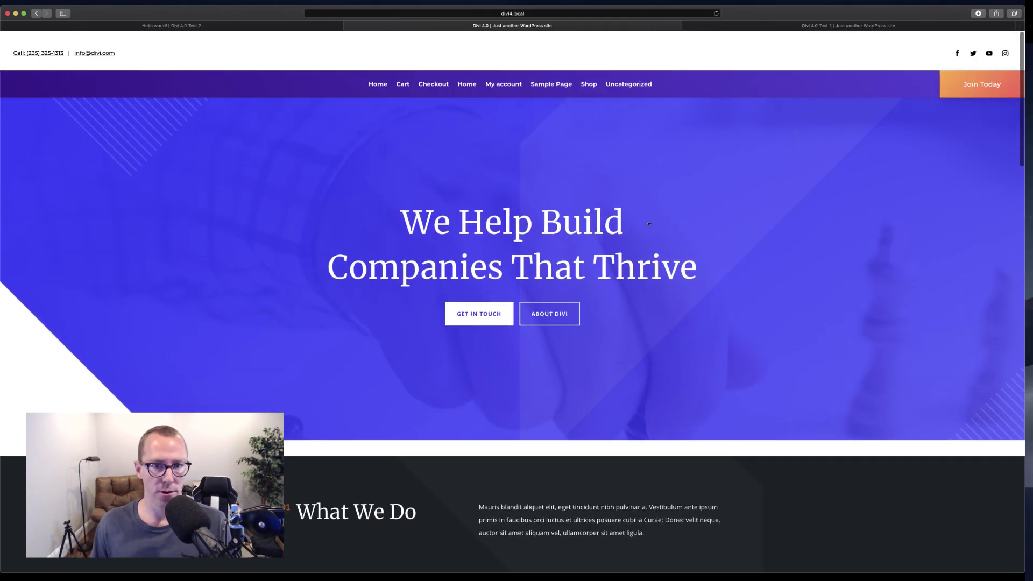
Check the Divi 4.0 home page's header once more on scroll at full desktop width
scroll(310, 200, down, 3)
scroll(310, 200, down, 3)
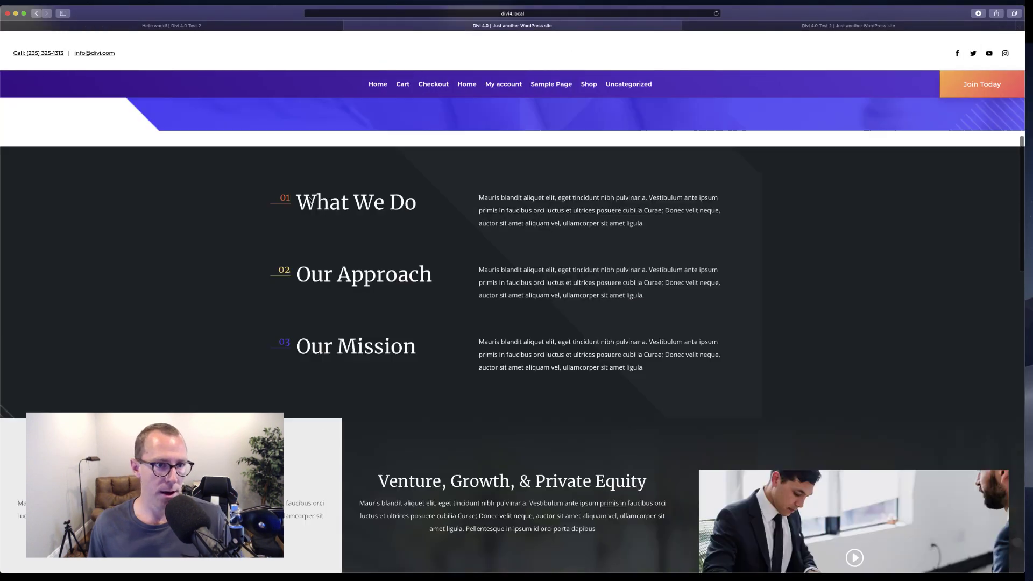
scroll(309, 200, up, 6)
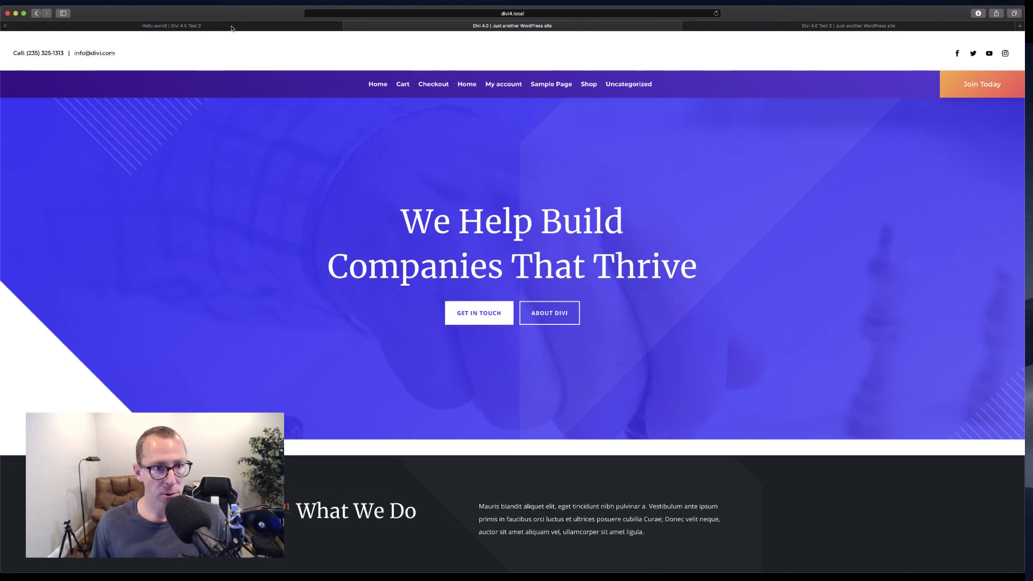
click(232, 28)
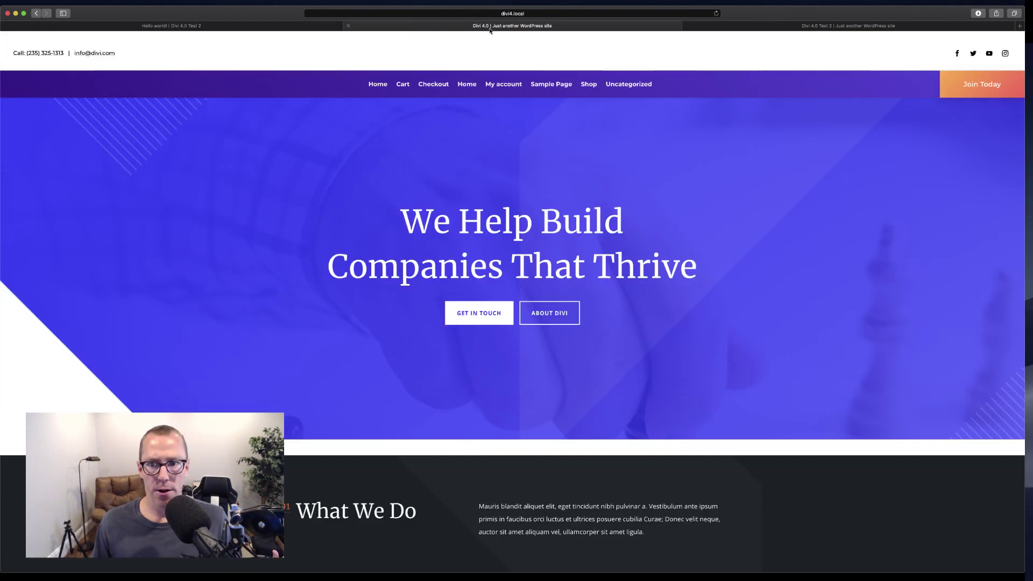
Return to the Divi Life article and reread the fixed-header CSS and the first steps of Tutorial 2
key(ctrl+Up)
click(835, 110)
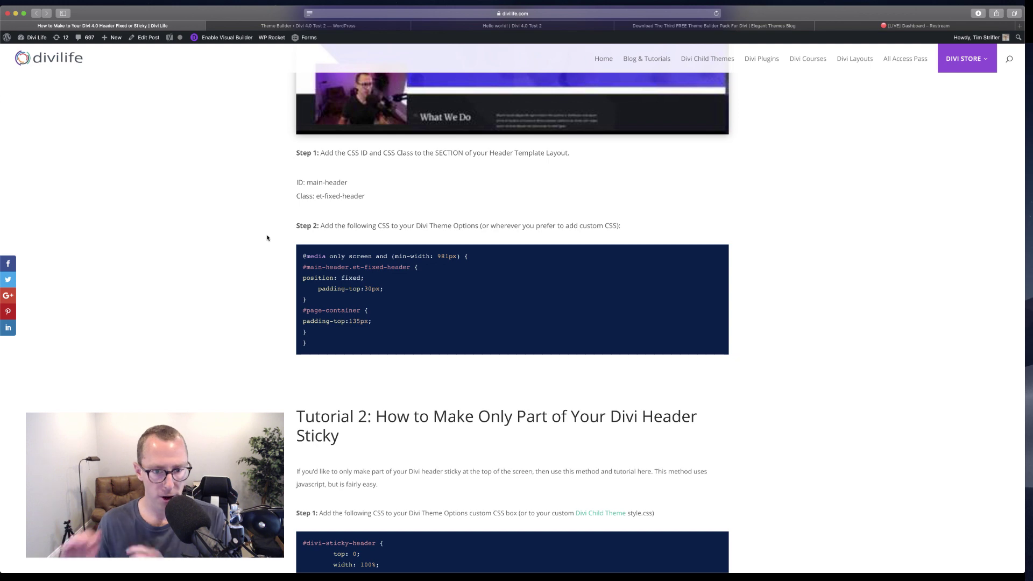
scroll(267, 238, up, 12)
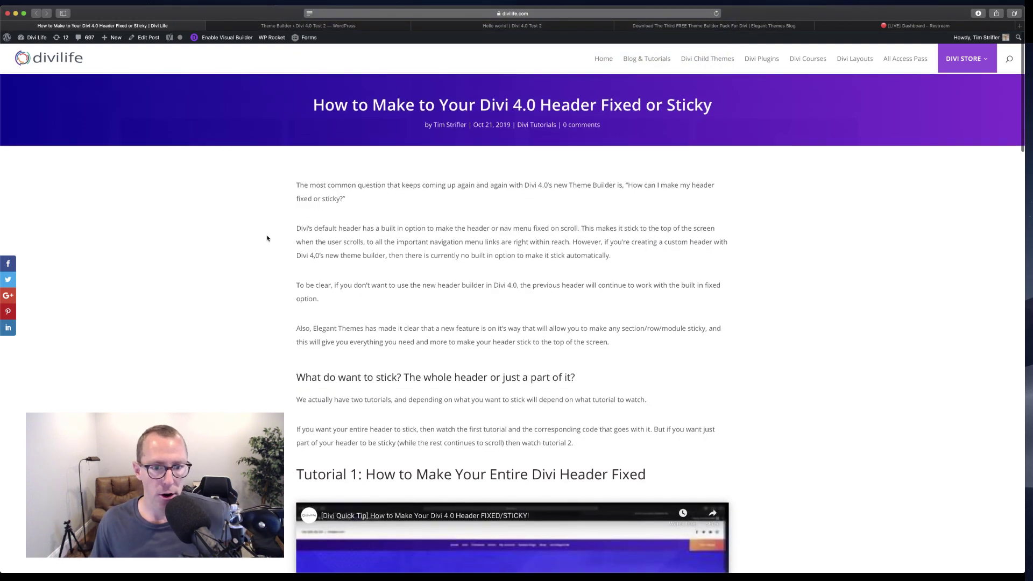
scroll(267, 239, down, 12)
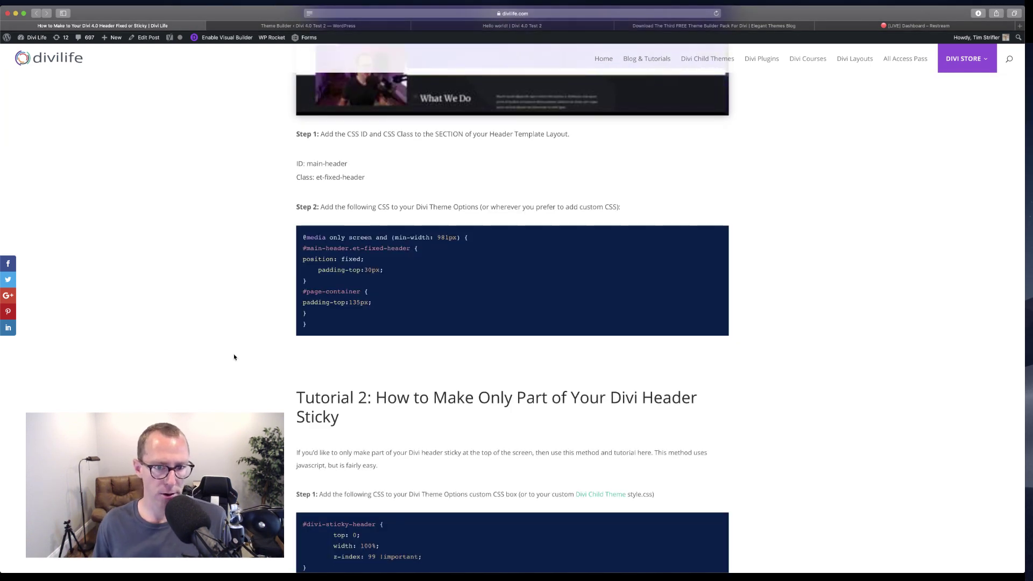
scroll(232, 357, down, 3)
scroll(233, 357, up, 6)
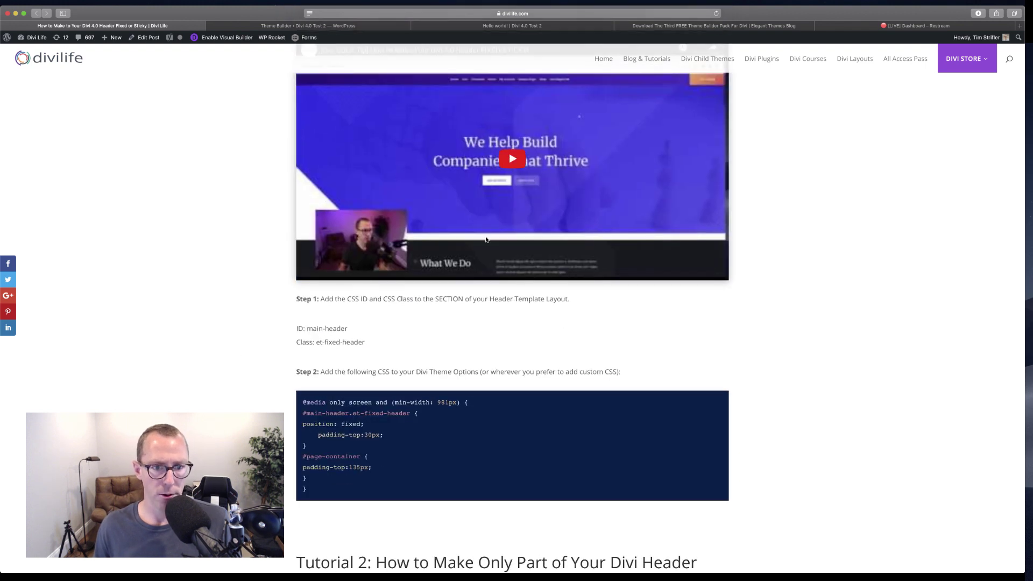
scroll(326, 303, down, 5)
scroll(326, 301, down, 1)
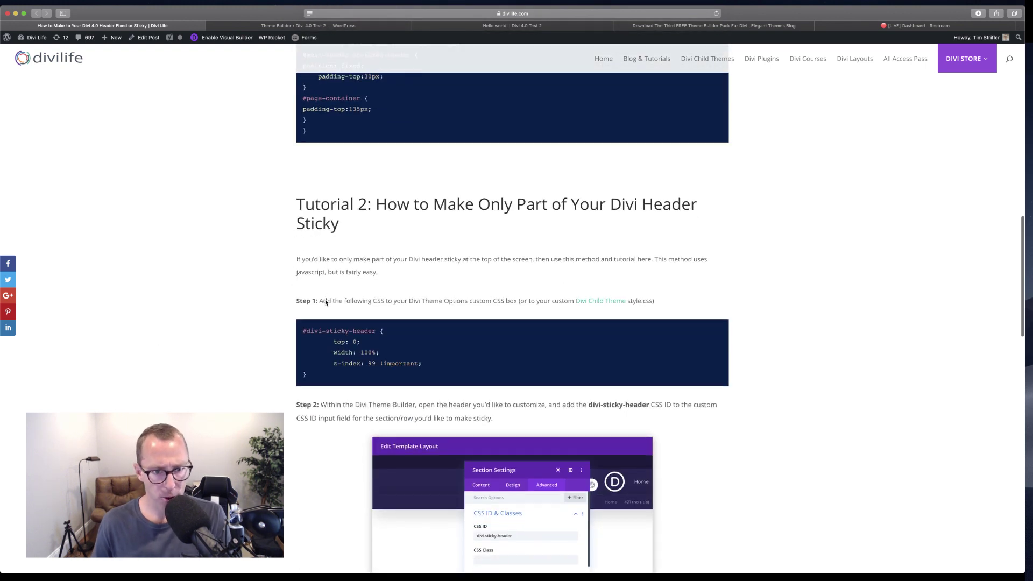
scroll(386, 233, down, 1)
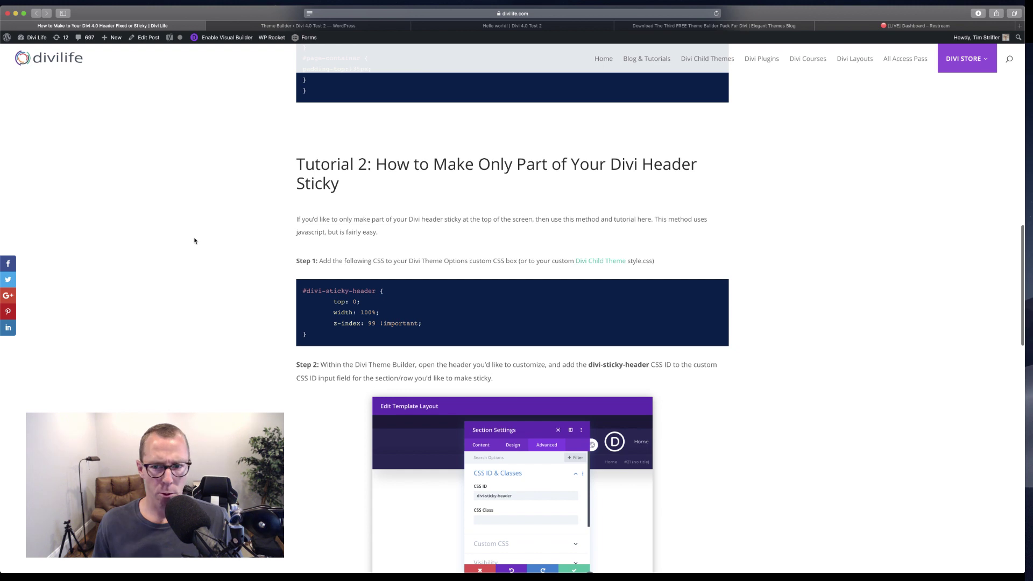
Examine the partly sticky header on the demo site's Hello world! post while scrolling, and reload the page
key(ctrl+Up)
click(693, 101)
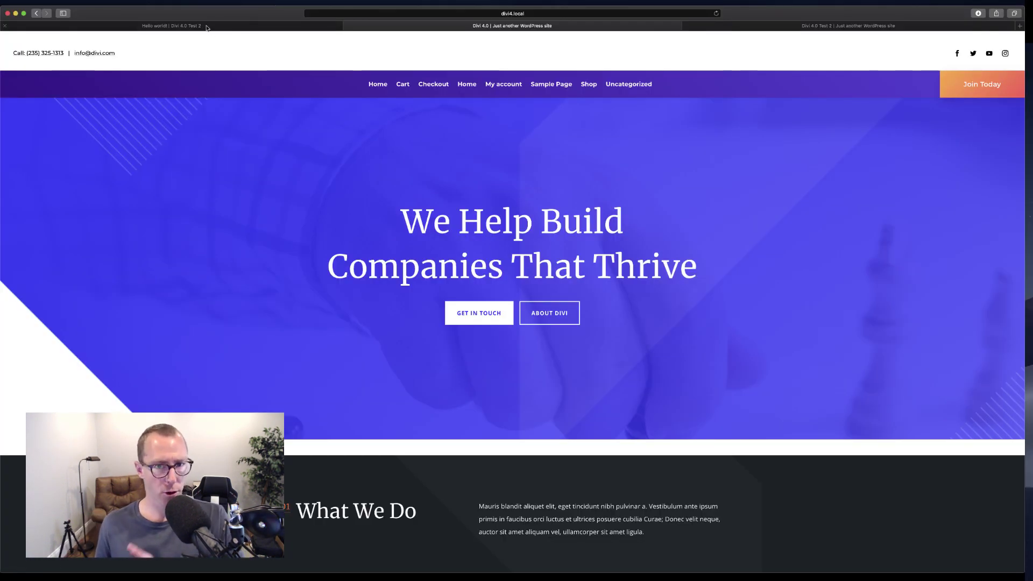
key(ctrl+shift+Tab)
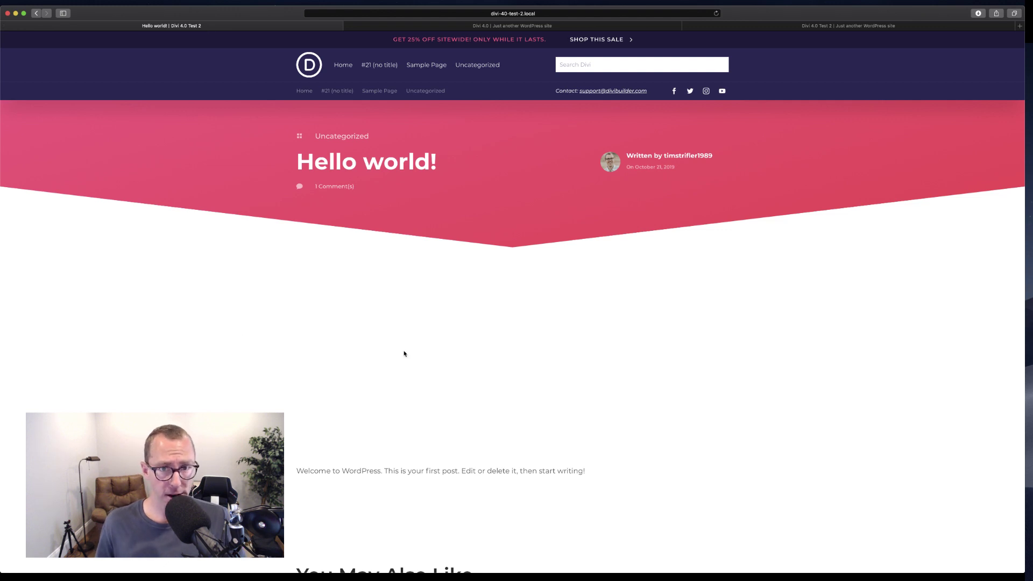
scroll(404, 354, down, 5)
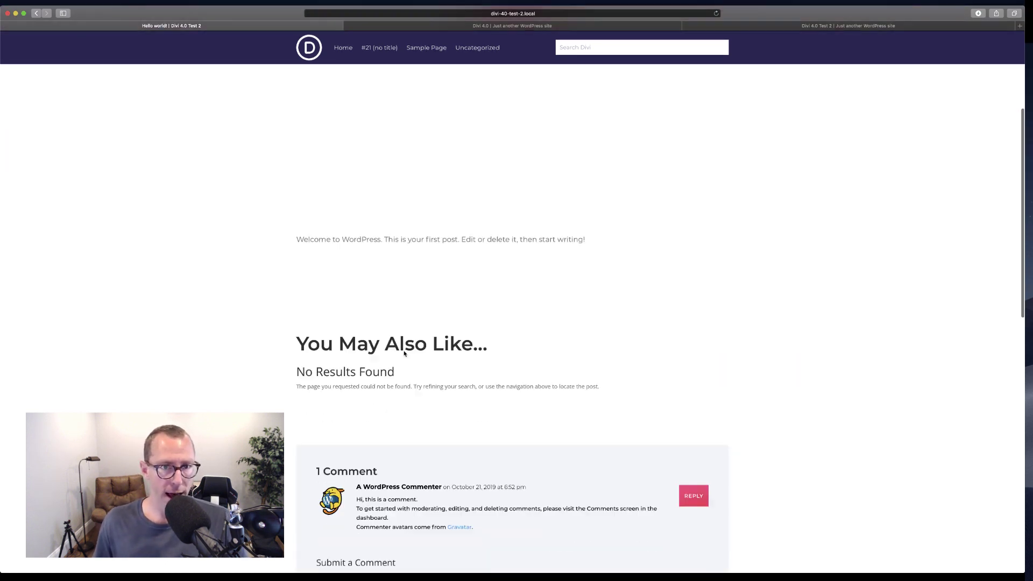
scroll(403, 312, up, 5)
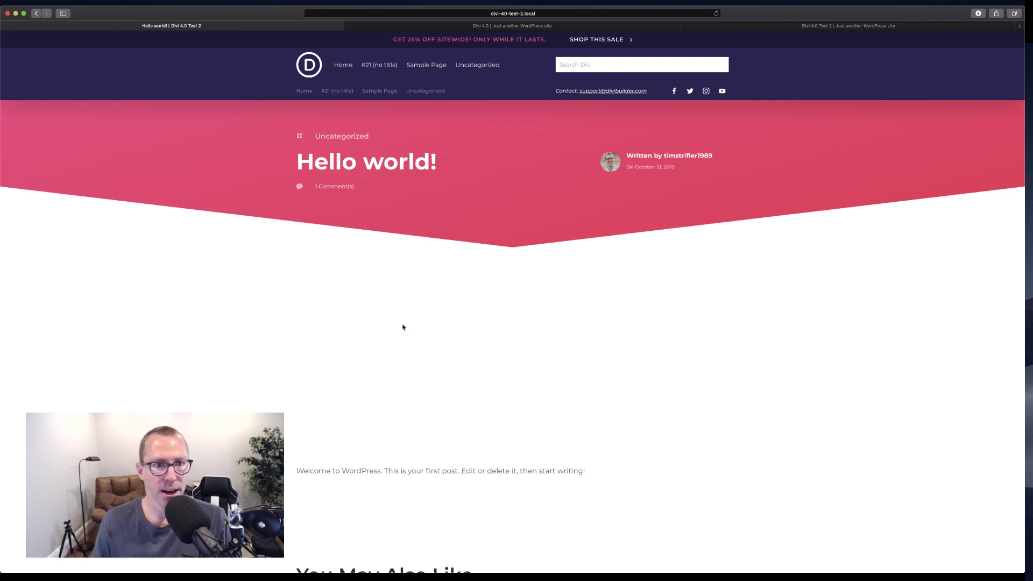
scroll(312, 338, down, 5)
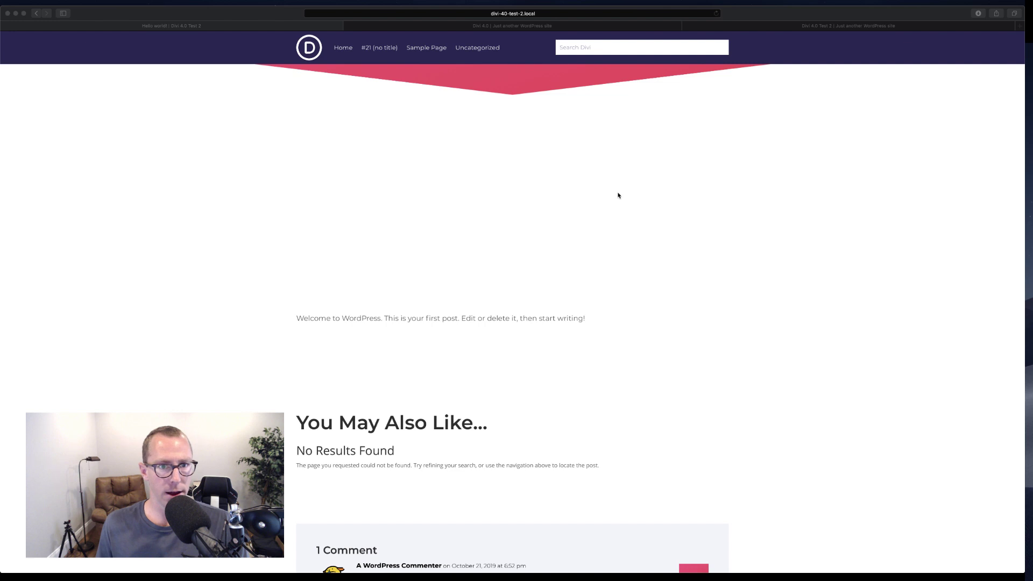
scroll(618, 194, down, 5)
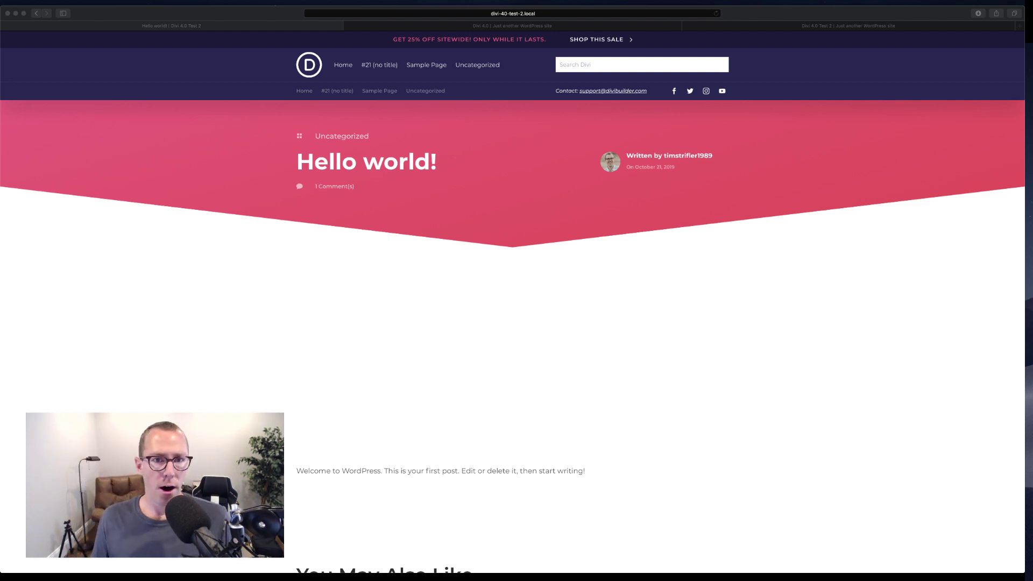
click(662, 237)
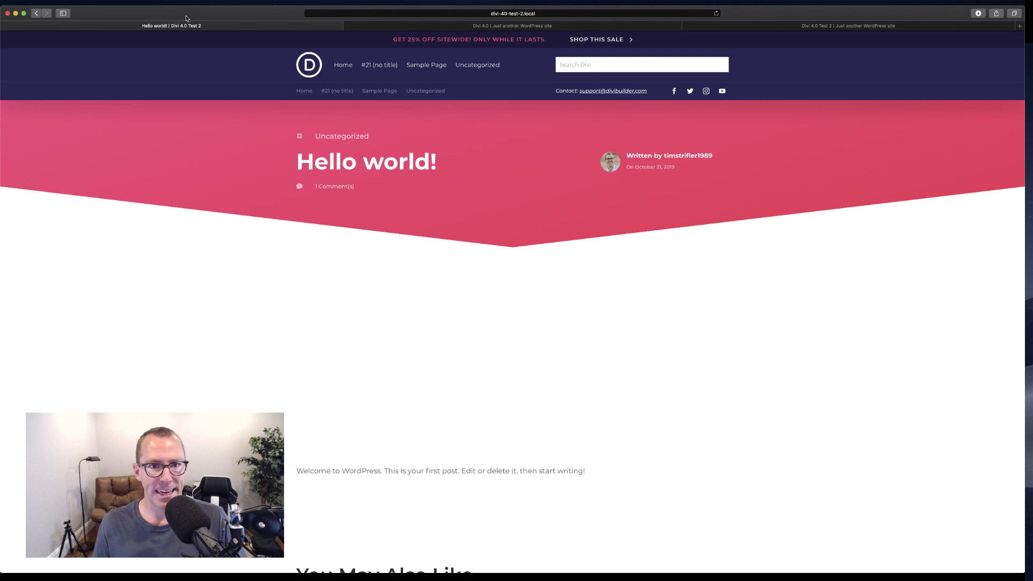
key(super+r)
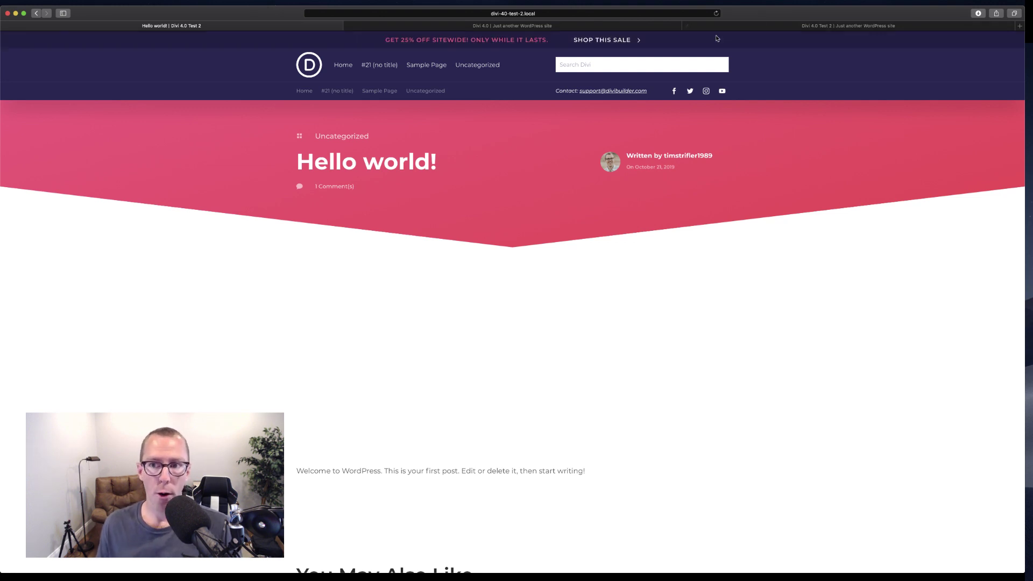
Dismiss the 25% off promo bar on the Divi Bars demo site, check the header while scrolling, and reload the page
click(826, 31)
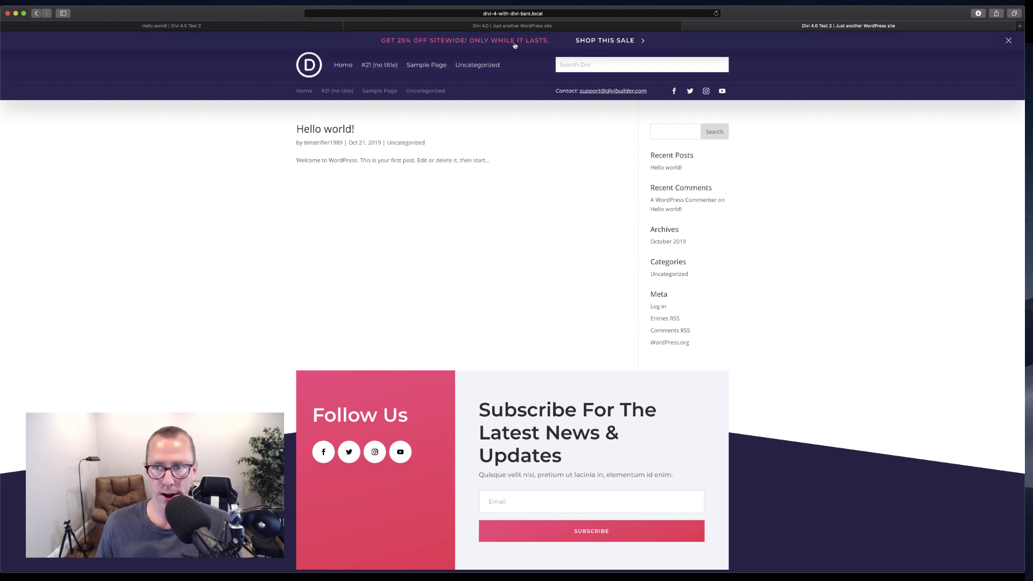
click(1007, 42)
scroll(932, 244, down, 3)
scroll(931, 244, up, 3)
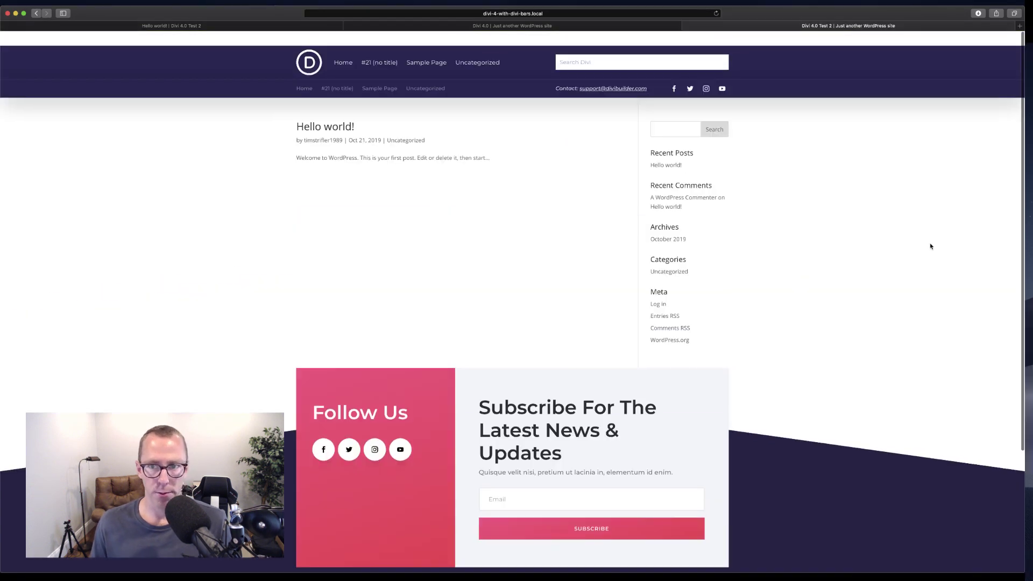
click(716, 13)
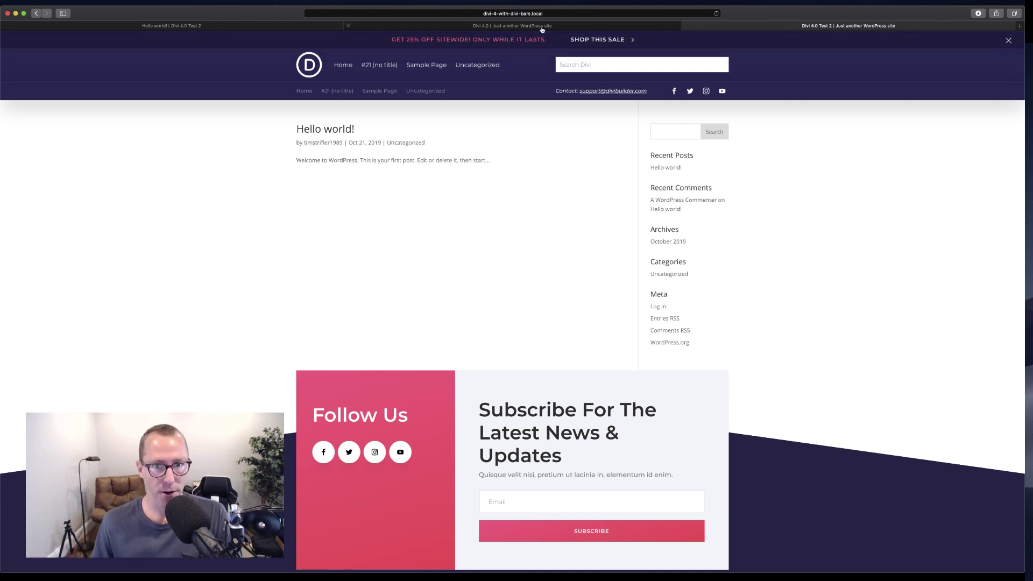
Switch back to the Hello world! post and examine its partly sticky header while moving through the page
key(ctrl+Tab)
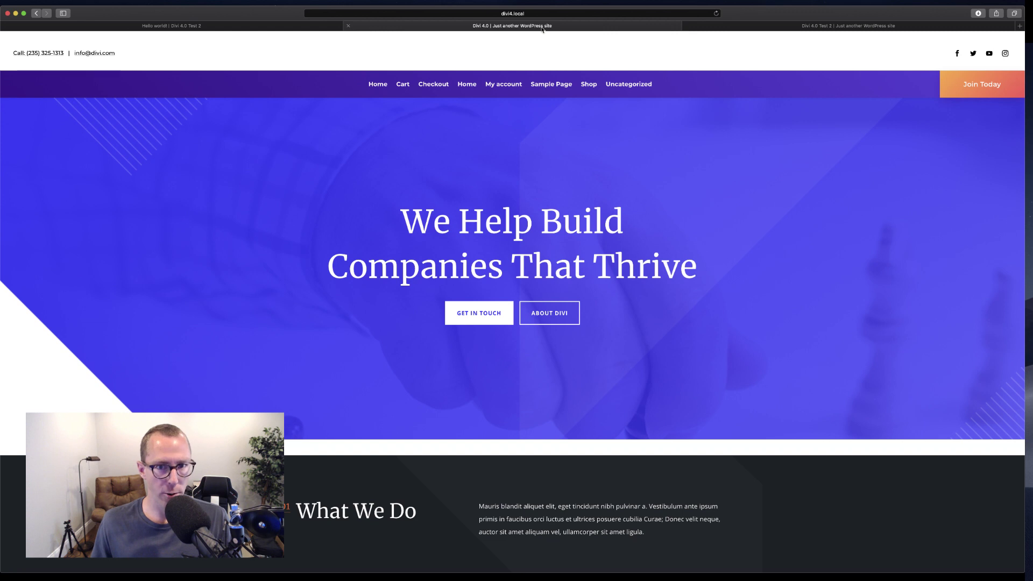
key(ctrl+Tab)
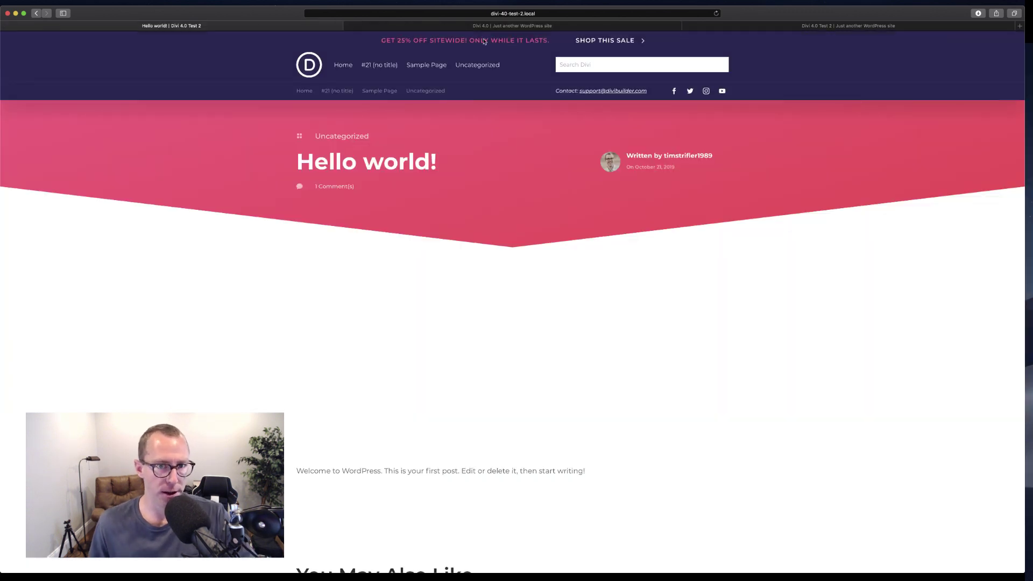
scroll(296, 148, down, 5)
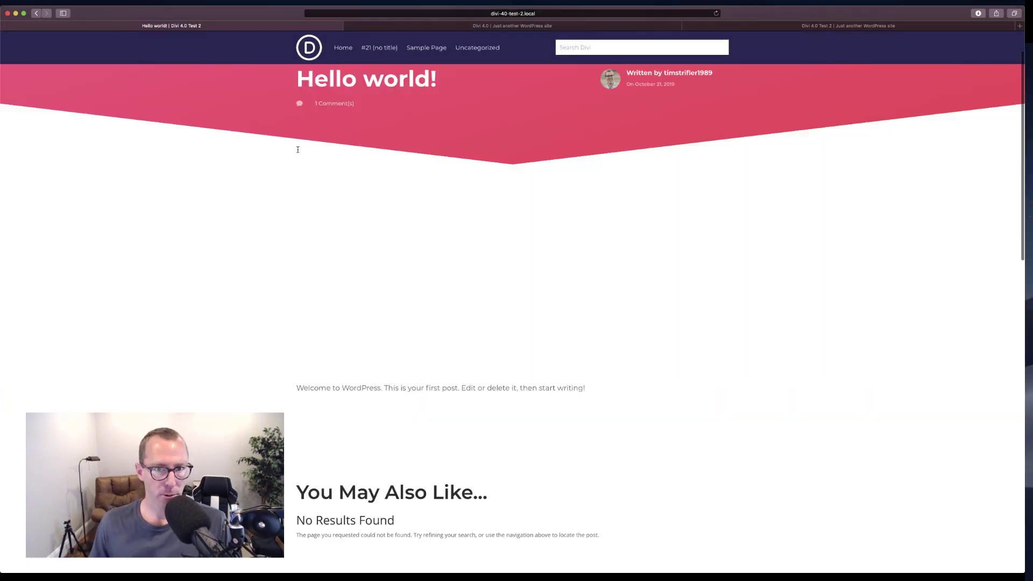
scroll(297, 150, up, 5)
scroll(298, 149, down, 2)
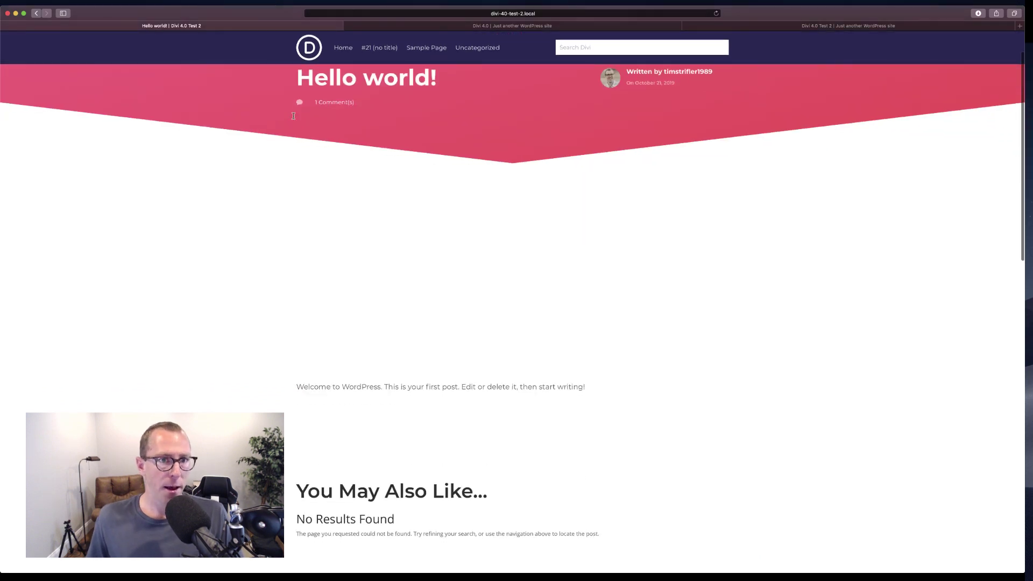
scroll(279, 131, up, 3)
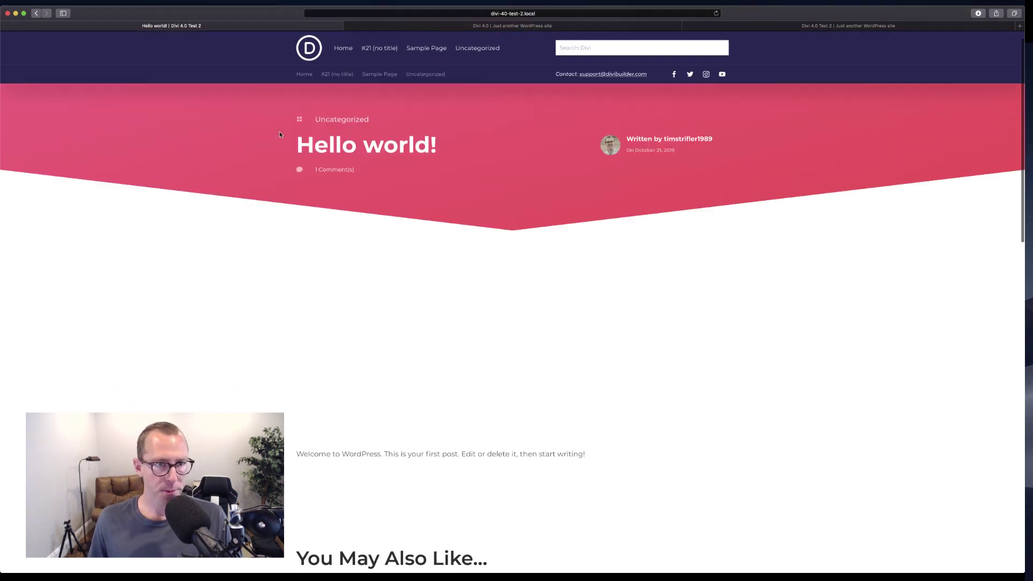
Return to the Divi Life article and select the #divi-sticky-header CSS from Step 1 of Tutorial 2
key(ctrl+Up)
click(763, 92)
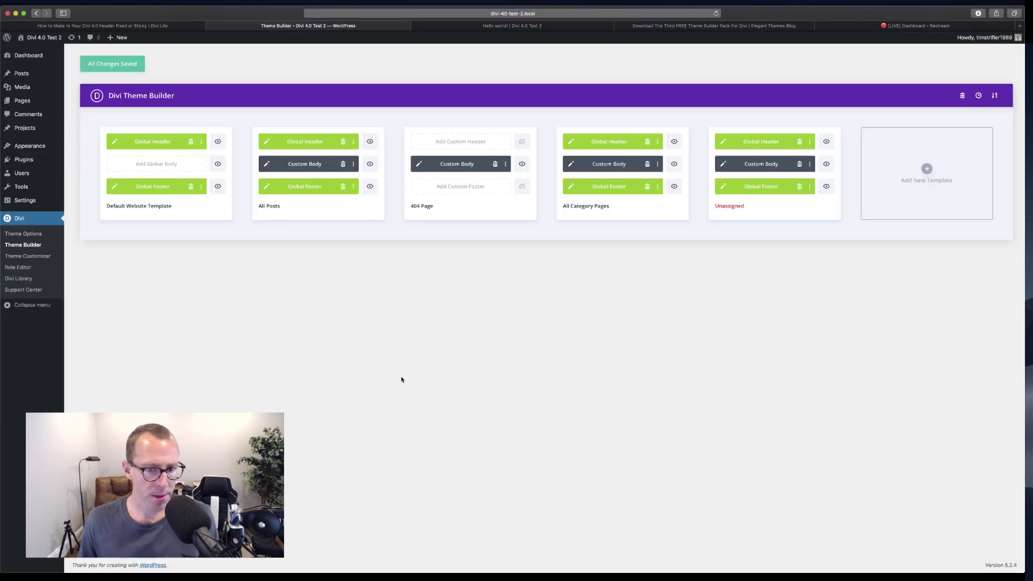
key(ctrl+shift+Tab)
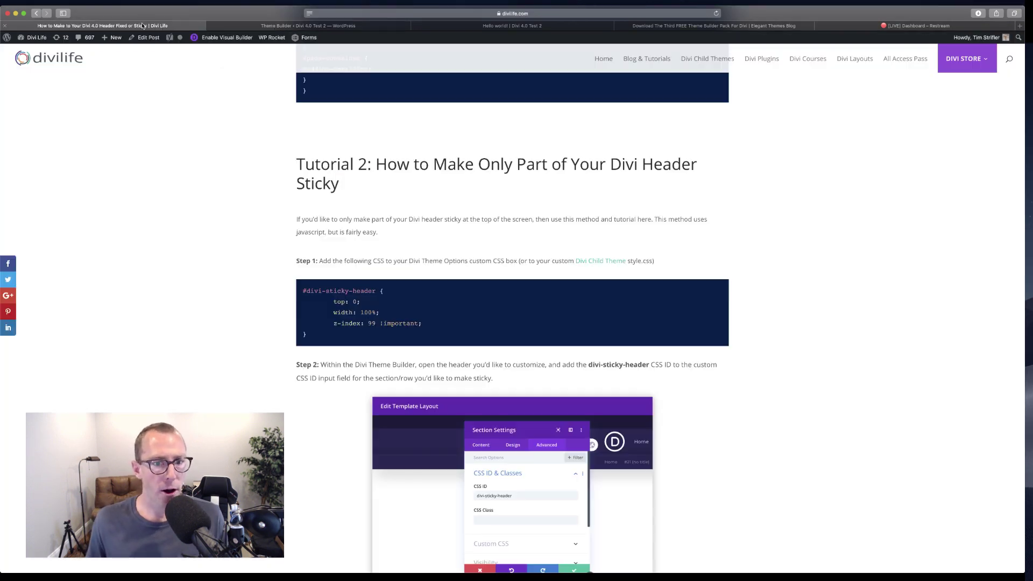
scroll(352, 255, down, 1)
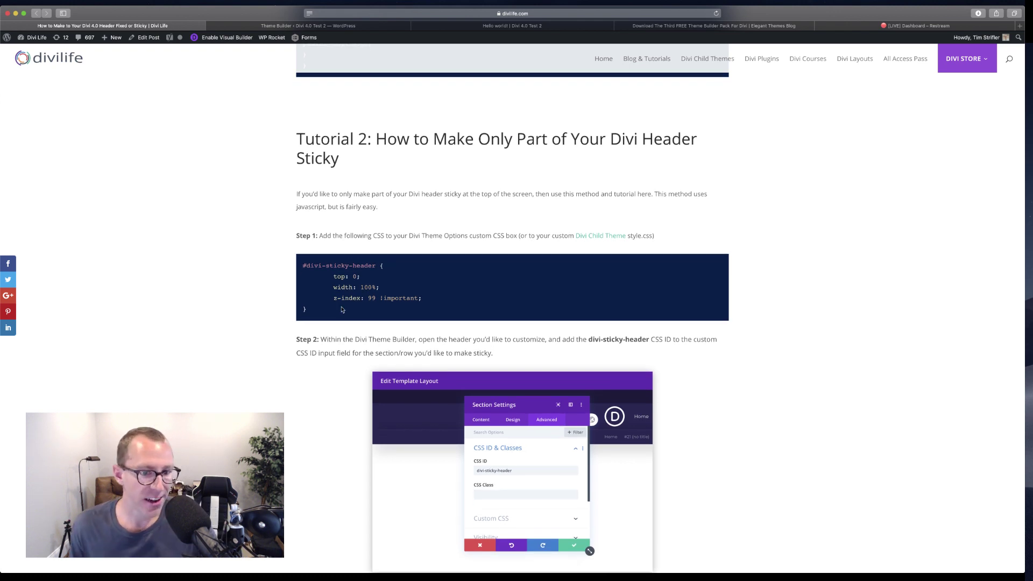
drag(312, 311, 303, 266)
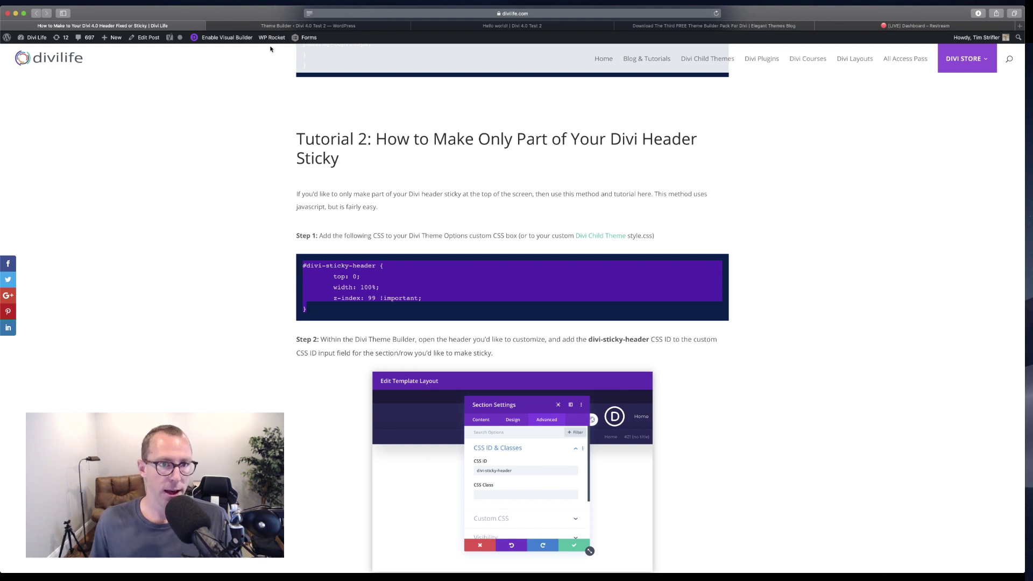
Save the #divi-sticky-header rule with top: 0, width: 100% and z-index: 99 !important as Custom CSS in Divi Theme Options
click(296, 25)
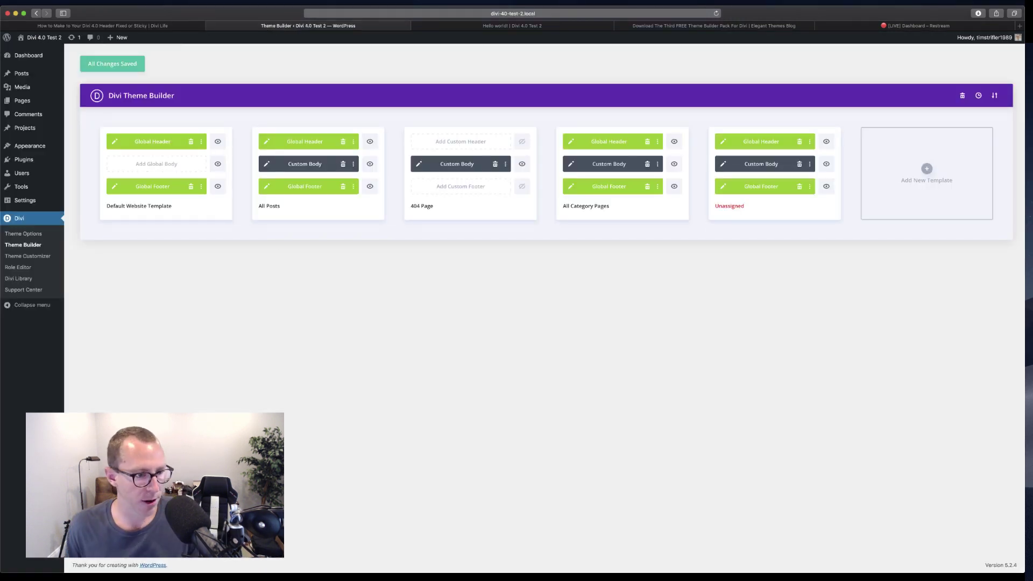
click(23, 233)
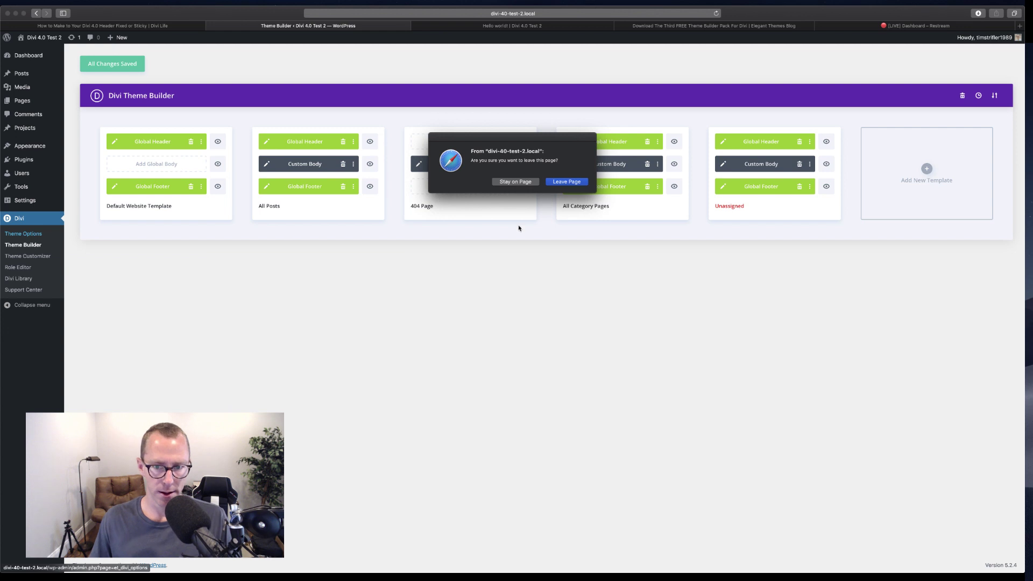
click(571, 182)
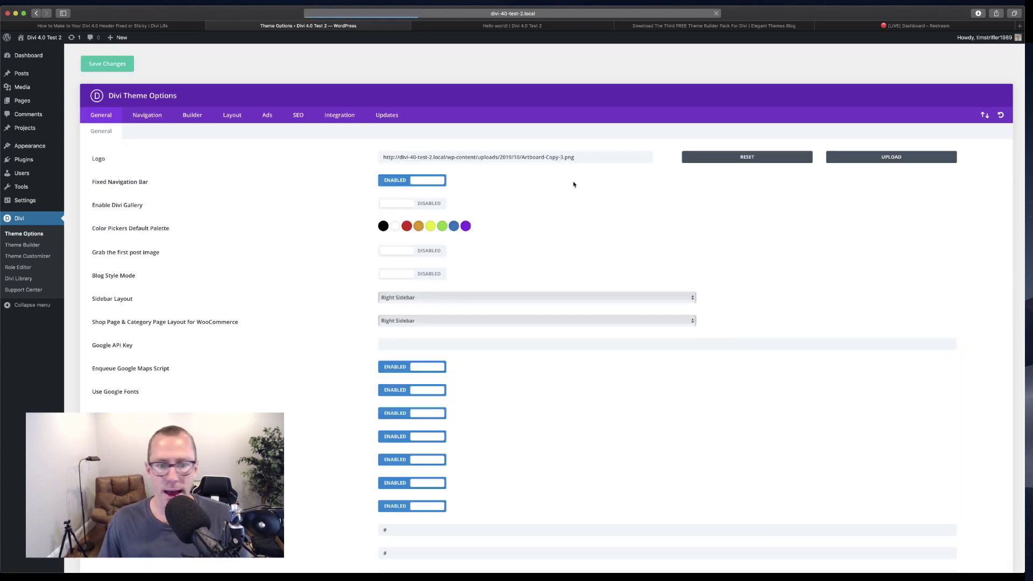
scroll(293, 512, down, 15)
click(431, 431)
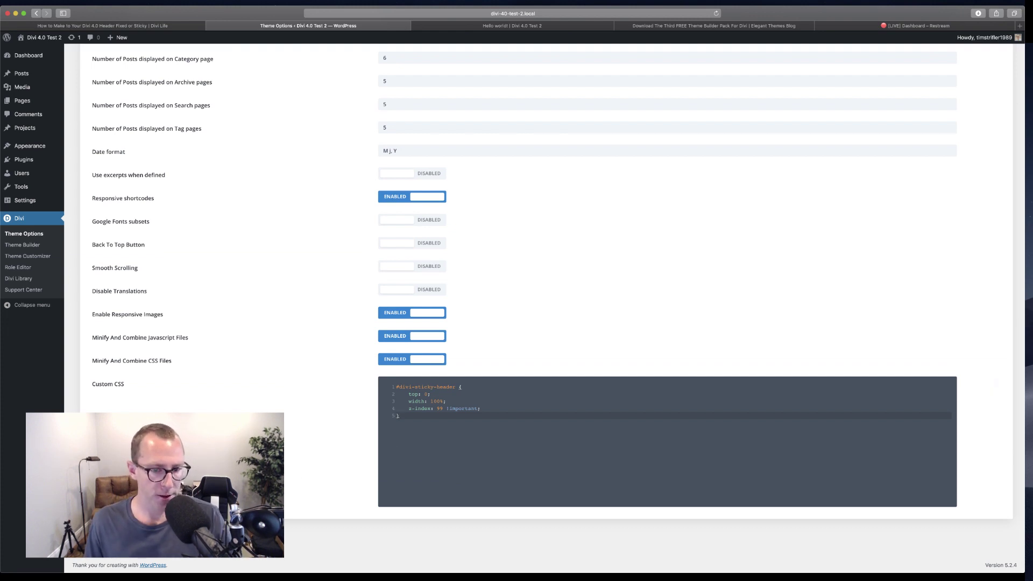
key(super+s)
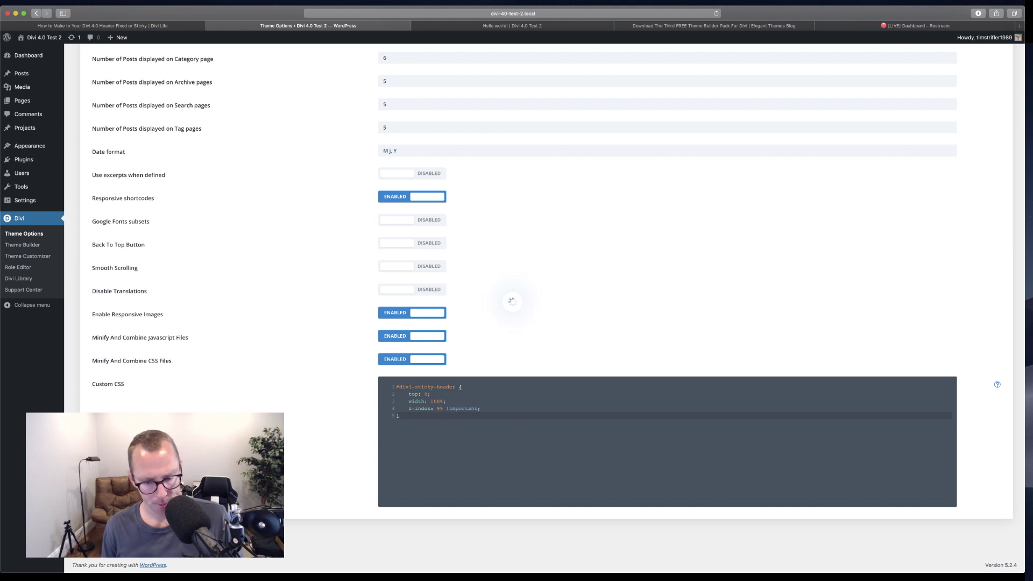
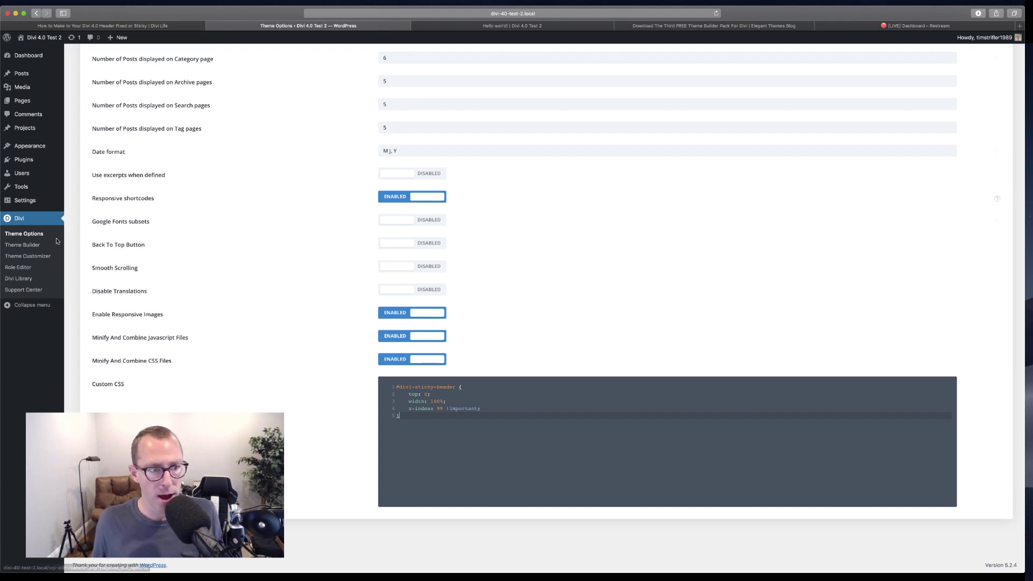
Open the Theme Builder, and review the Elegant Themes post on the third free Theme Builder Pack through its import instructions
click(23, 245)
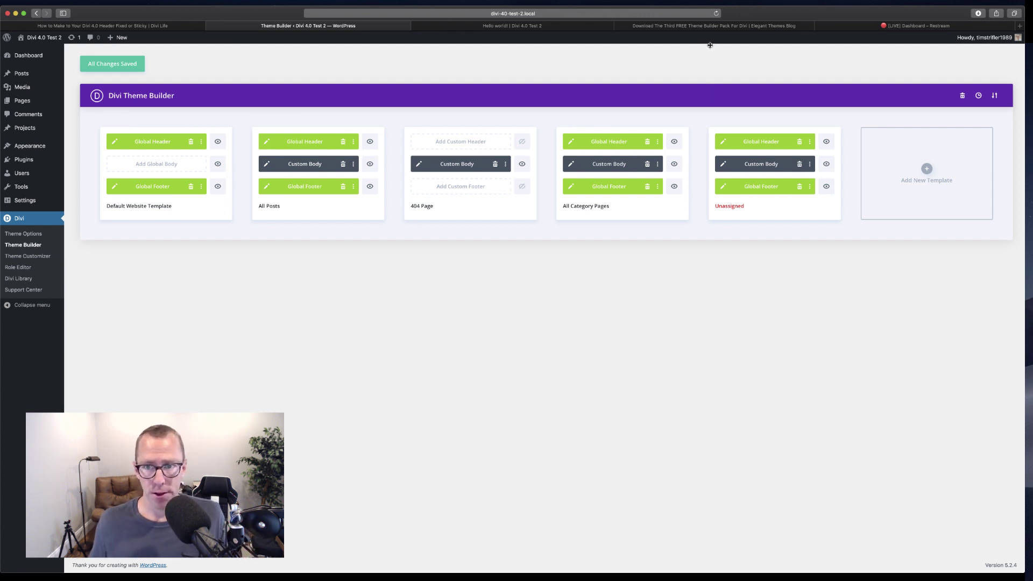
click(699, 25)
scroll(277, 273, up, 20)
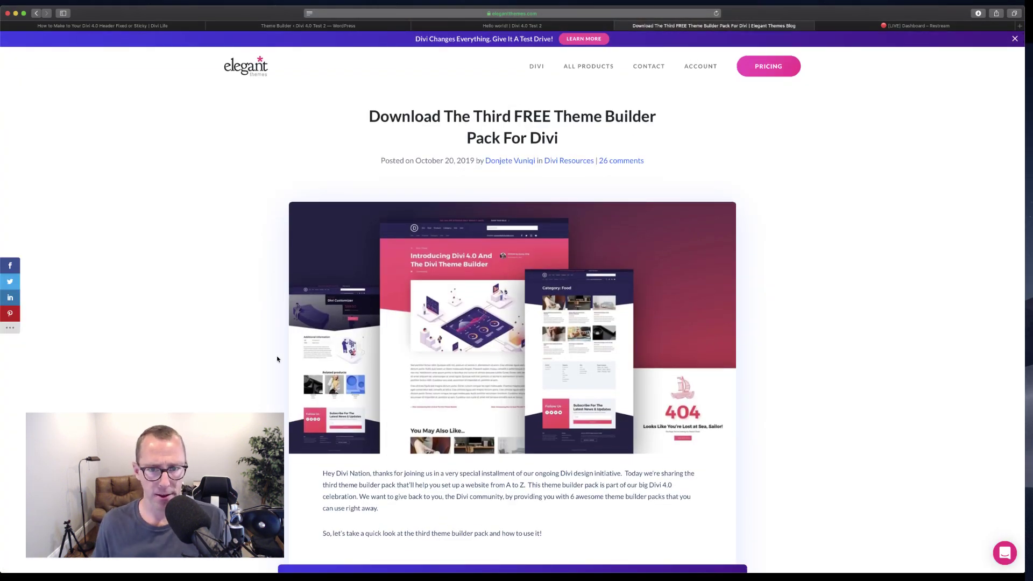
scroll(278, 357, down, 10)
scroll(279, 357, up, 10)
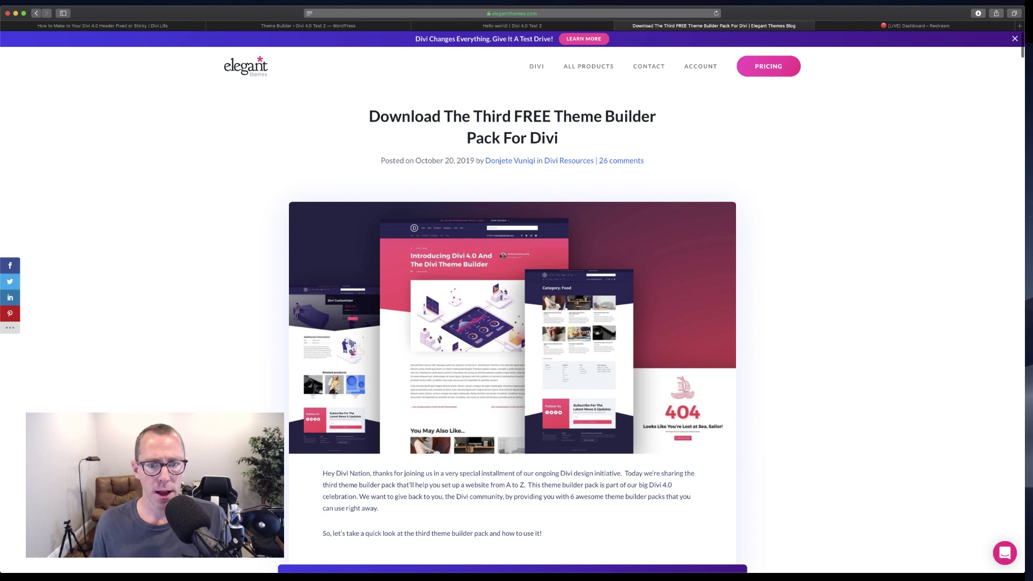
scroll(512, 322, down, 20)
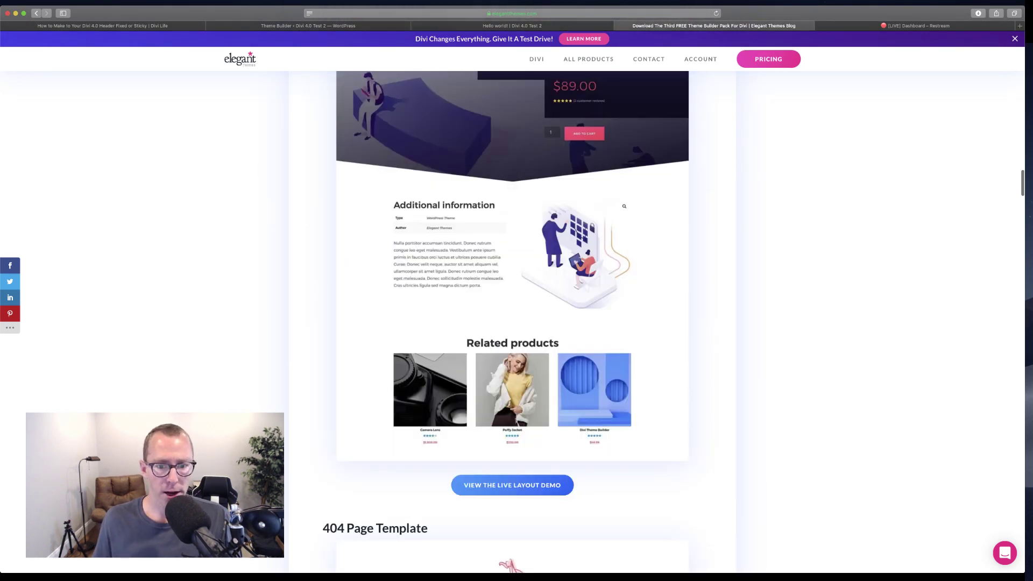
scroll(512, 322, down, 20)
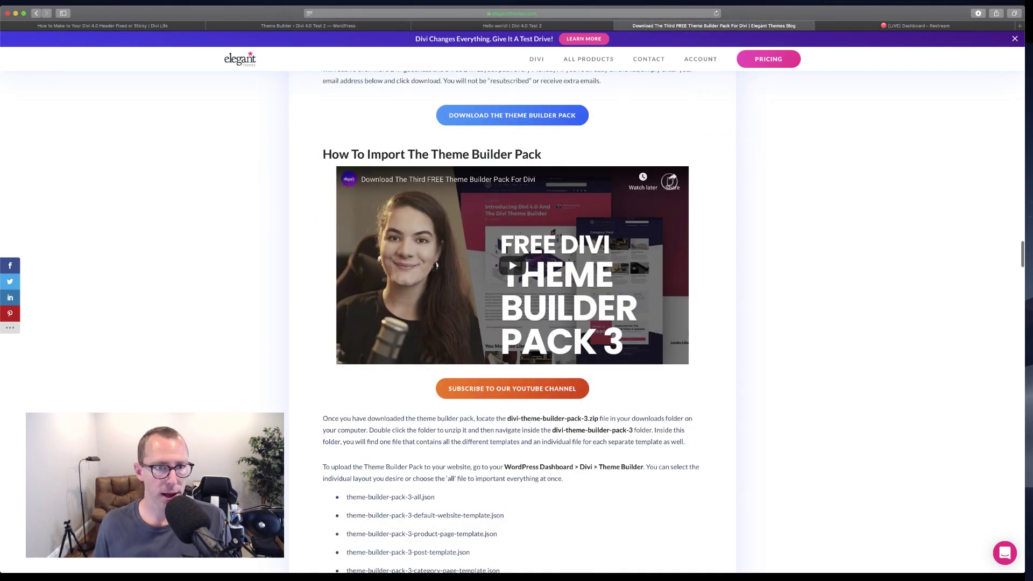
Compare the pack's import instructions with the Theme Builder, inspect the template import options, and close them without importing
click(308, 25)
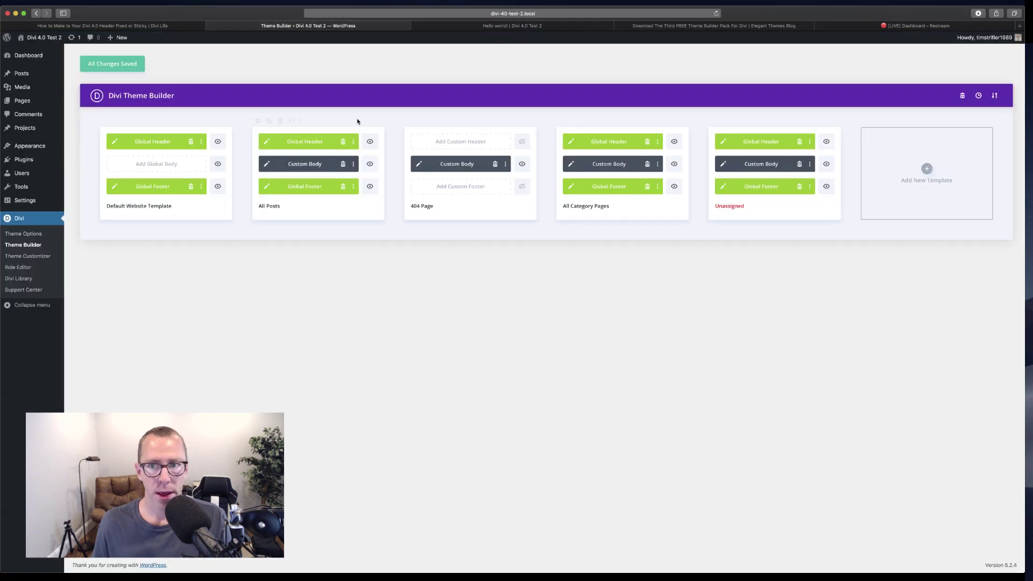
click(735, 28)
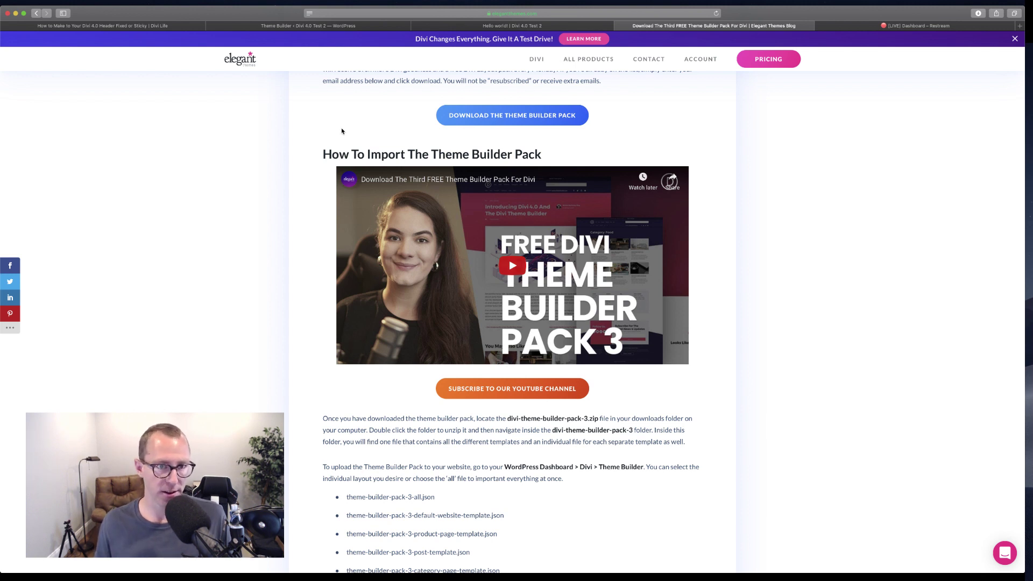
click(275, 27)
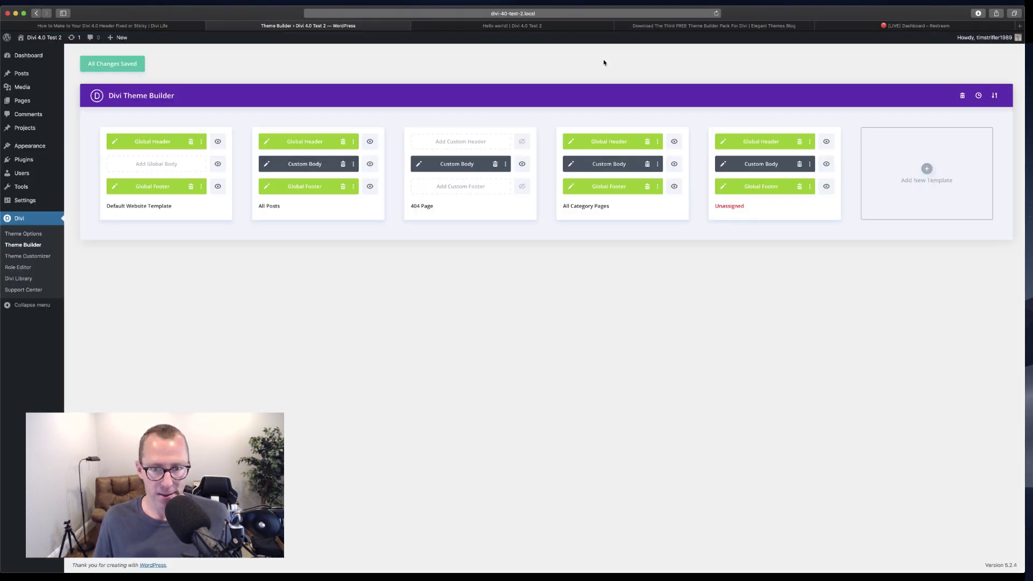
click(995, 96)
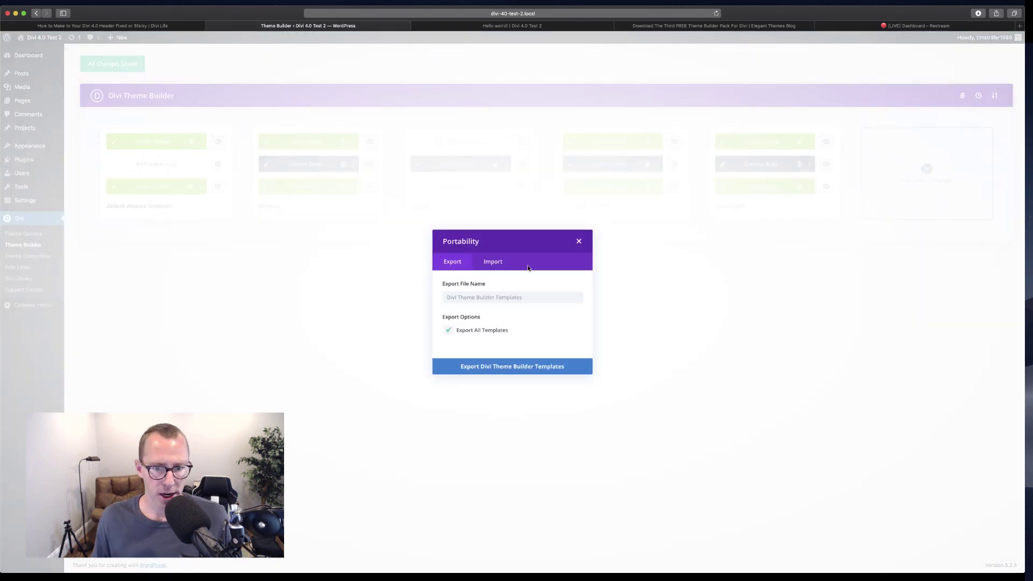
click(505, 261)
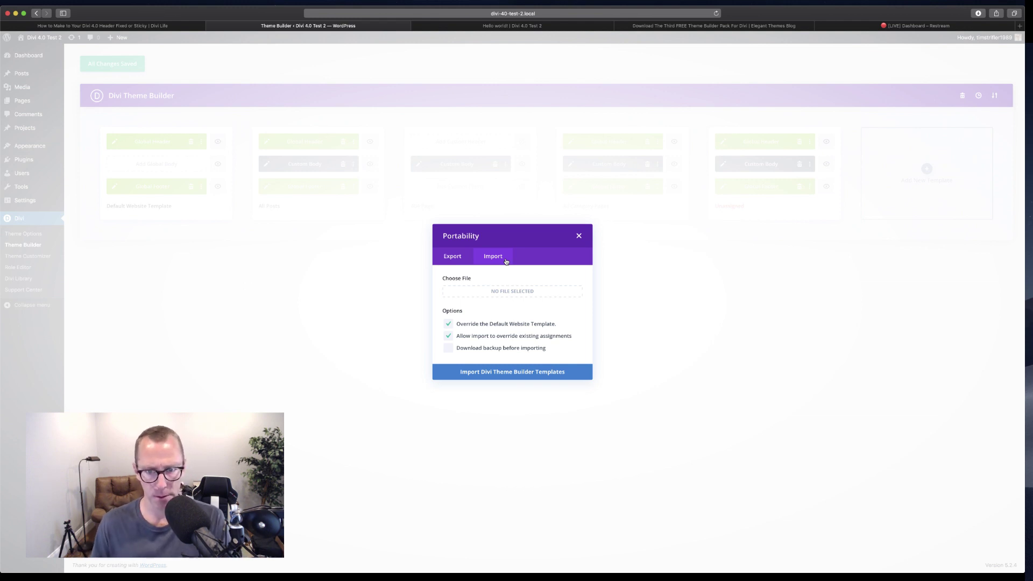
click(579, 236)
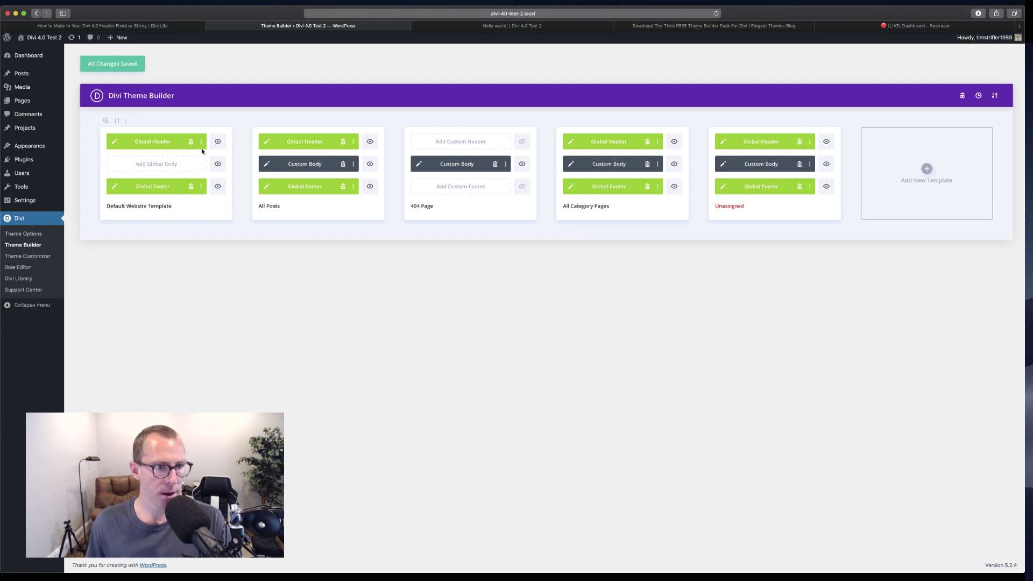
Open the Default Website Template's Global Header for editing in the Theme Builder
click(159, 27)
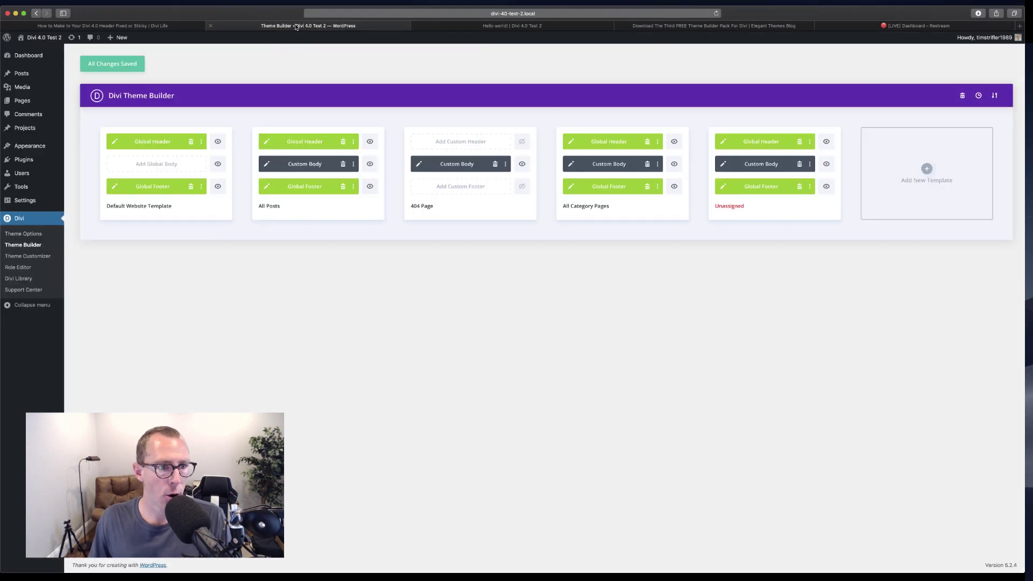
click(299, 26)
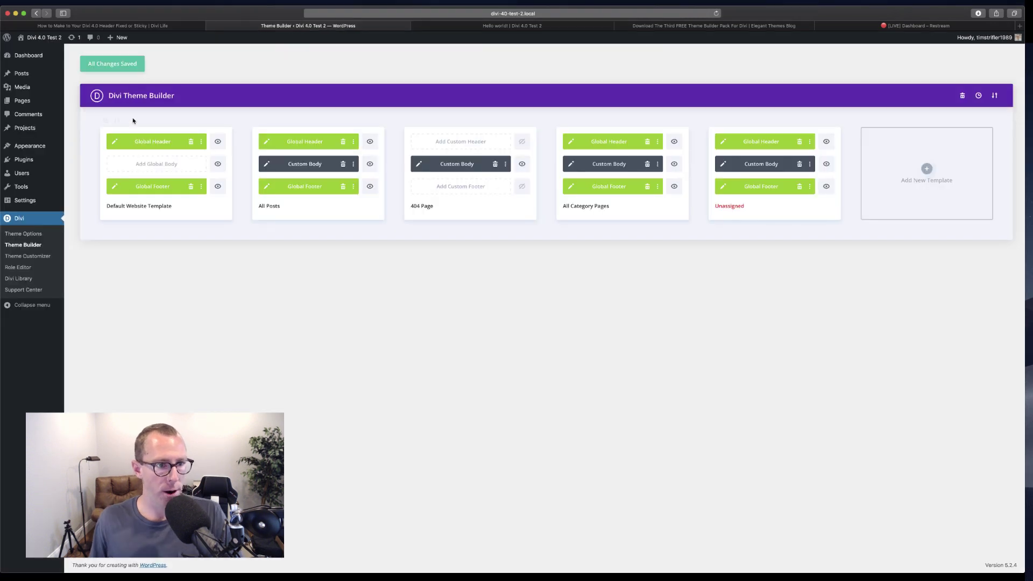
click(157, 142)
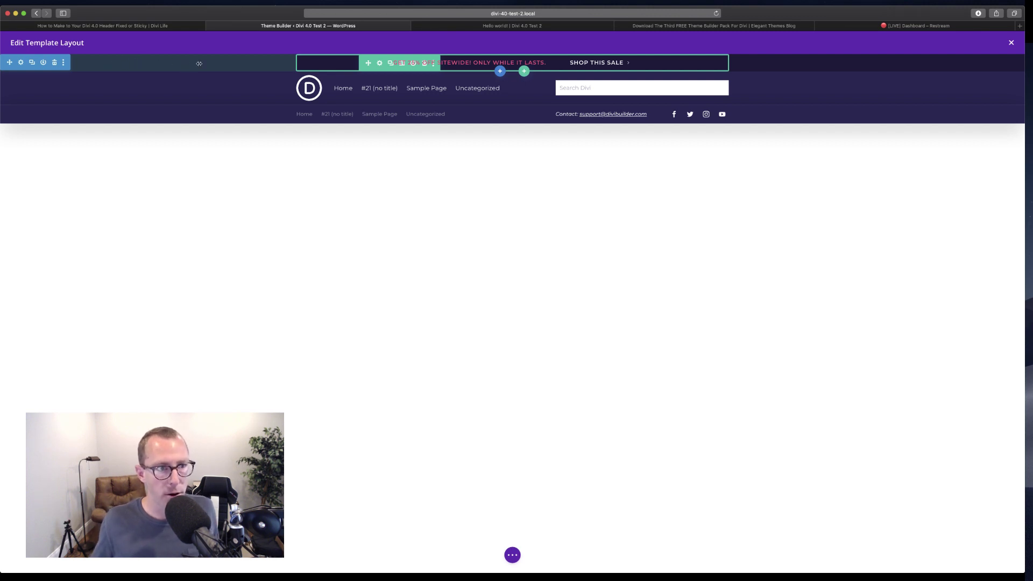
Inspect the CSS ID & Classes options in a header row's advanced settings, and close them without changes
click(22, 63)
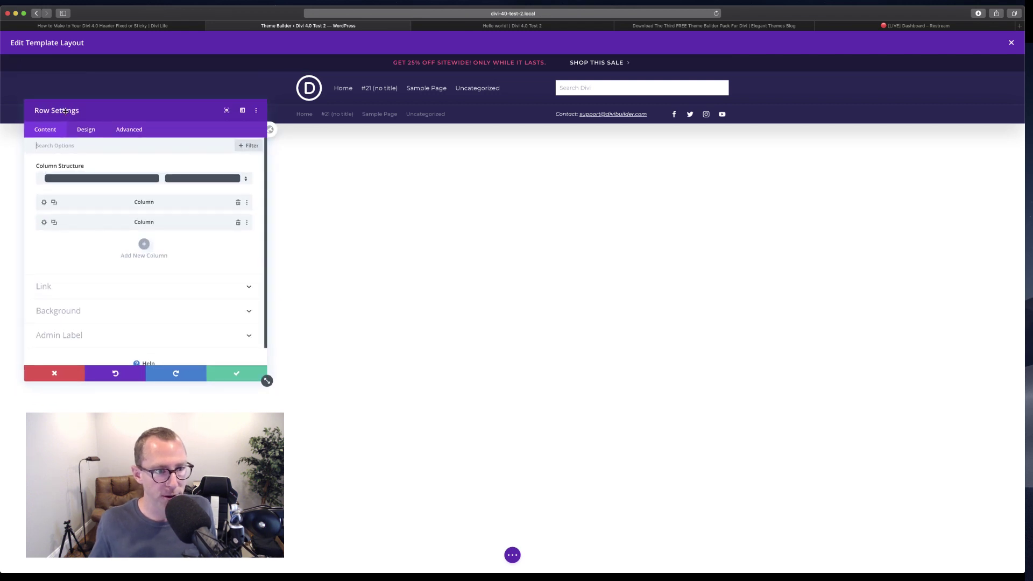
click(124, 129)
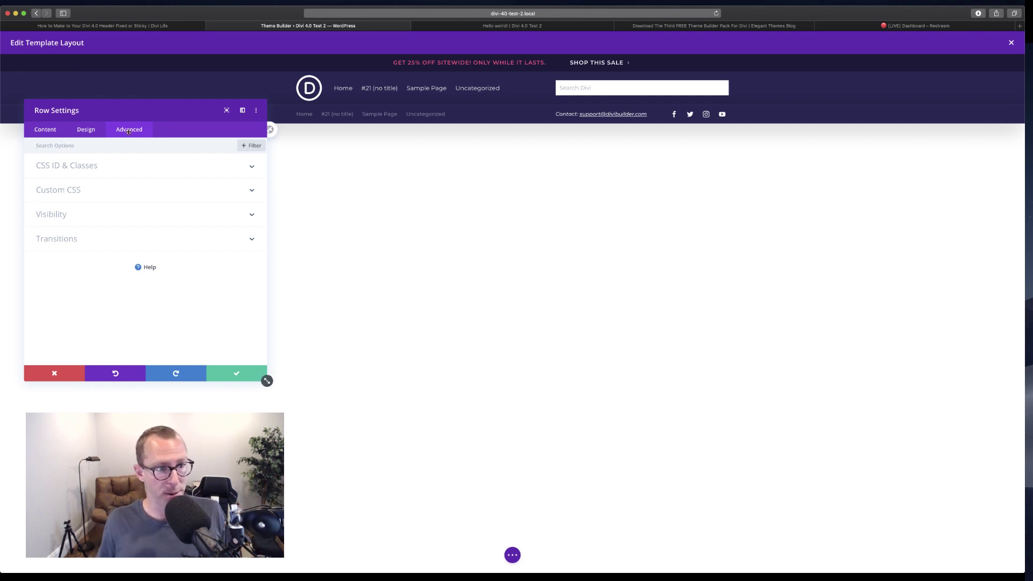
click(103, 167)
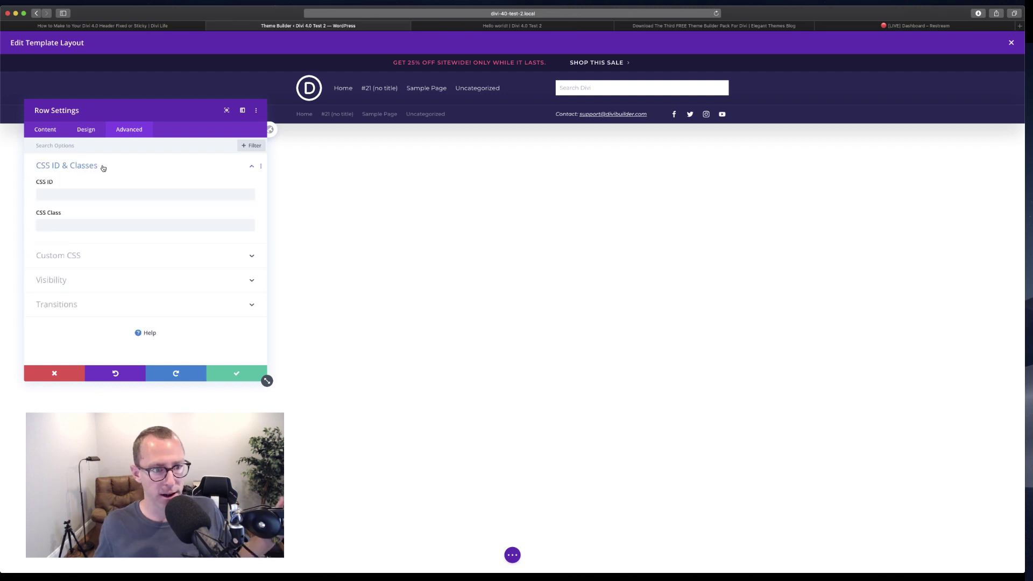
click(102, 168)
click(60, 372)
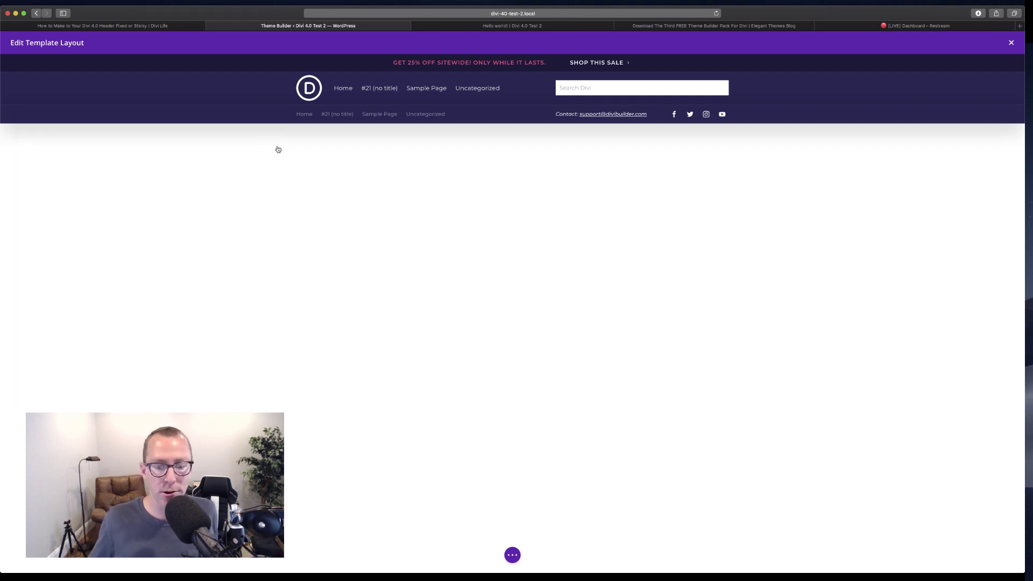
Show the header layout in wireframe view, compare the first section's settings with the visual view, and close them without changes
click(512, 555)
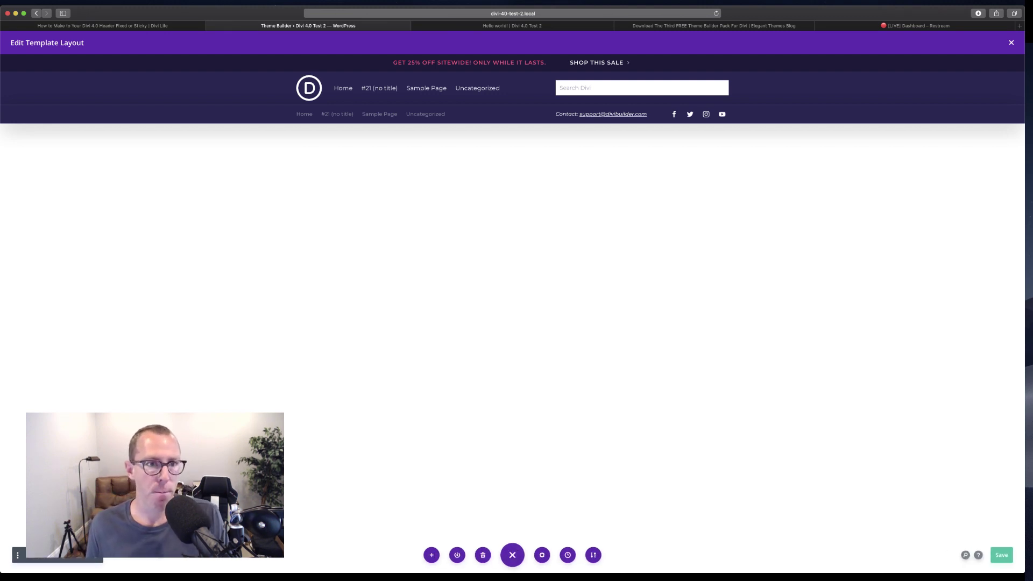
key(ctrl+shift+w)
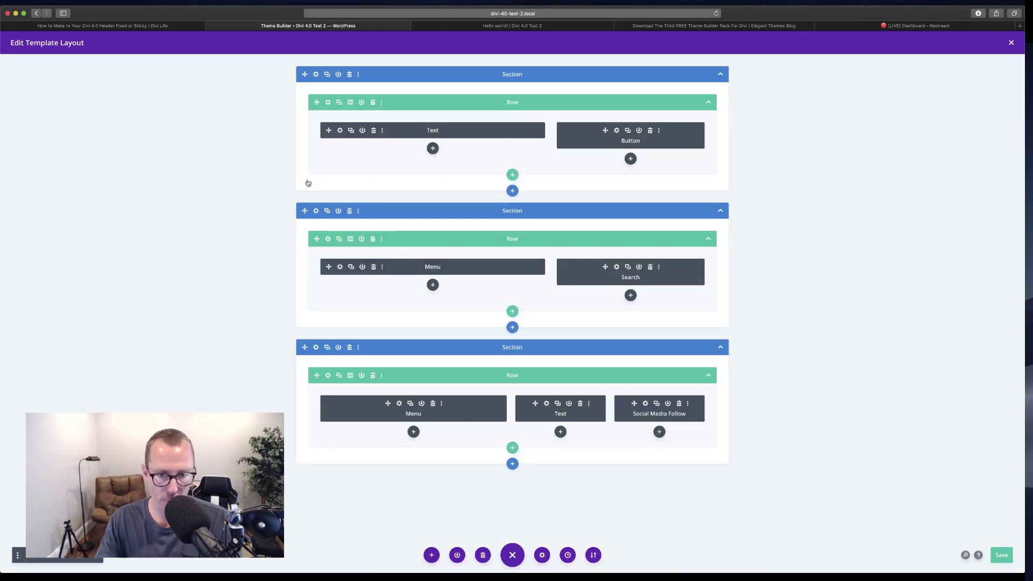
click(317, 75)
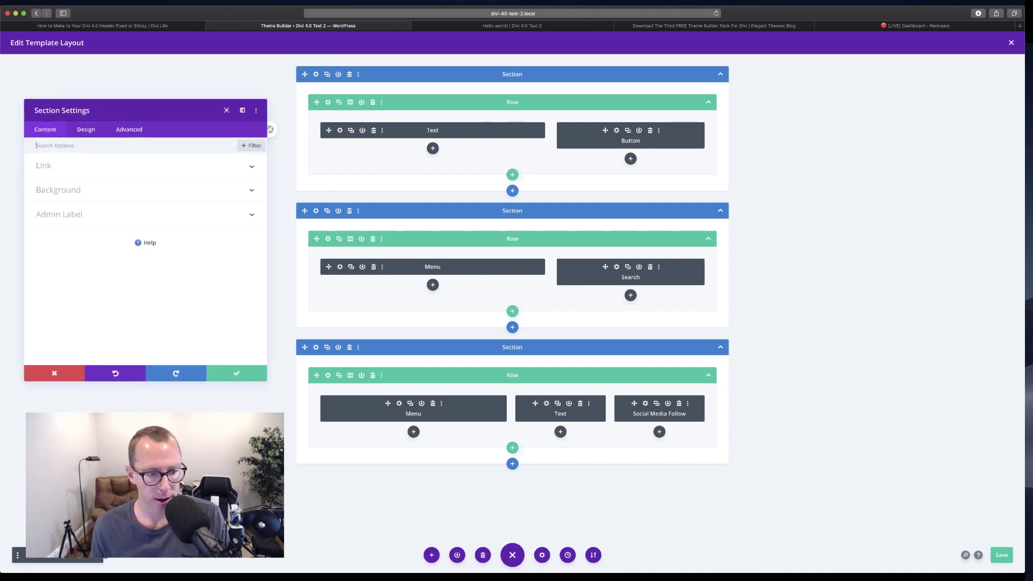
click(64, 558)
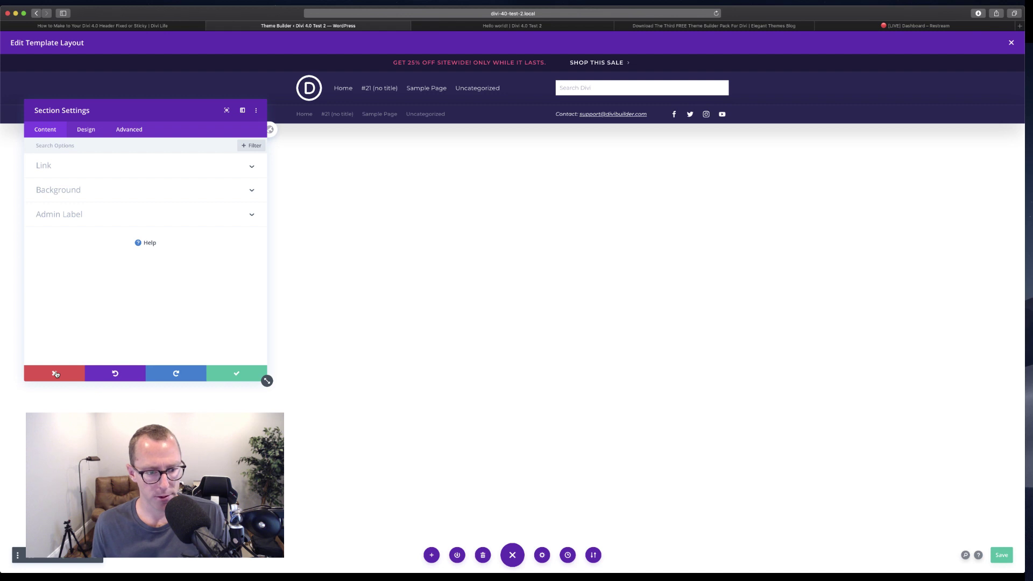
click(56, 373)
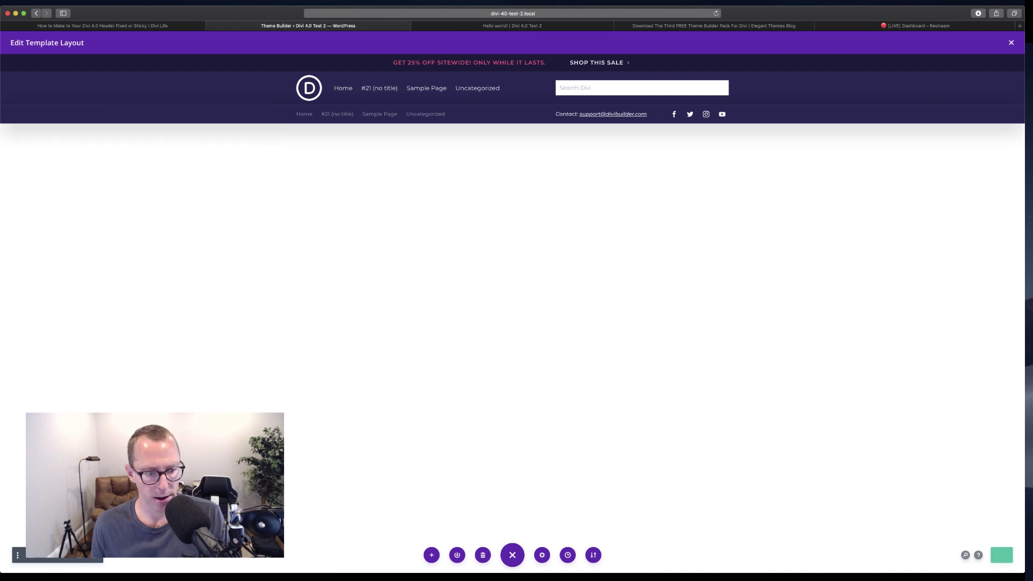
click(28, 561)
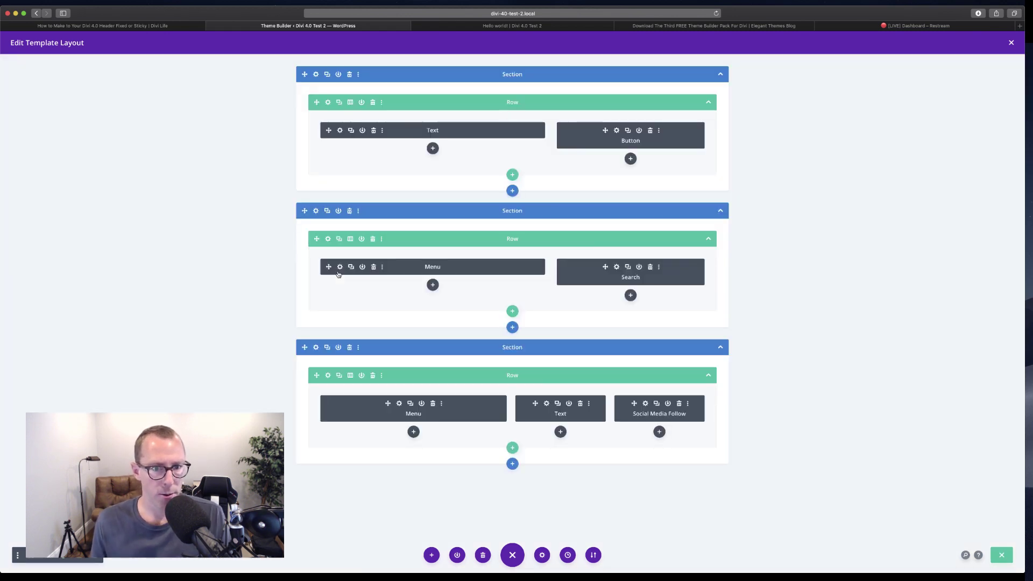
Open the settings of the second section, which holds the main Menu and Search modules, and return to the visual view
click(316, 212)
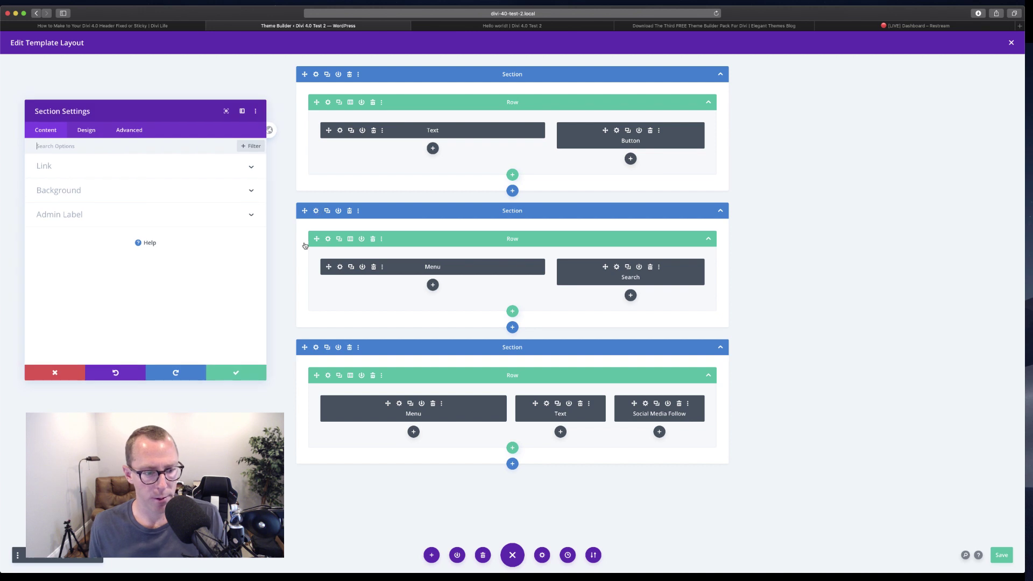
click(63, 558)
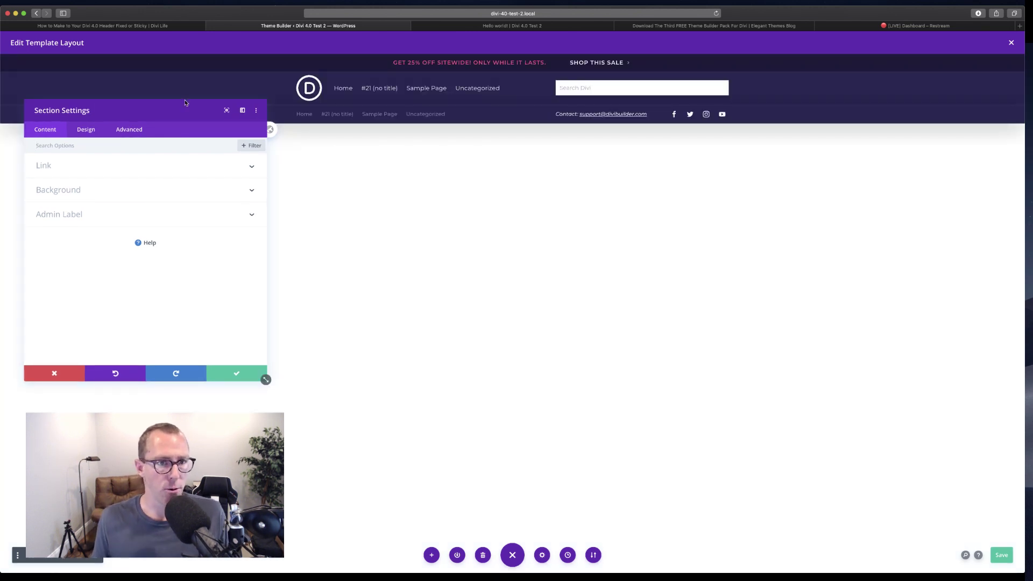
drag(173, 110, 173, 103)
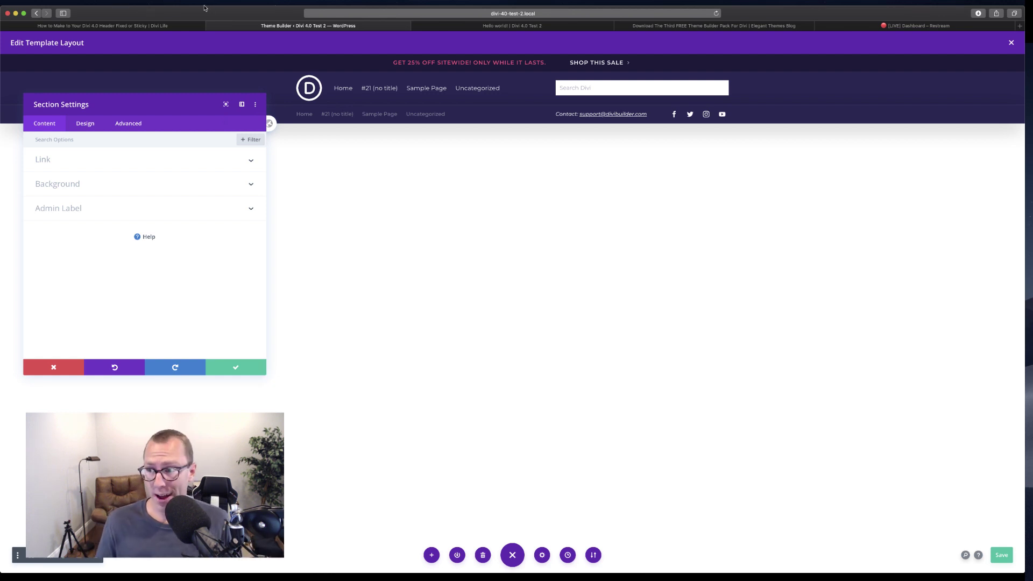
Review how the header behaves while scrolling on the Hello world! post in the other browser window
click(166, 25)
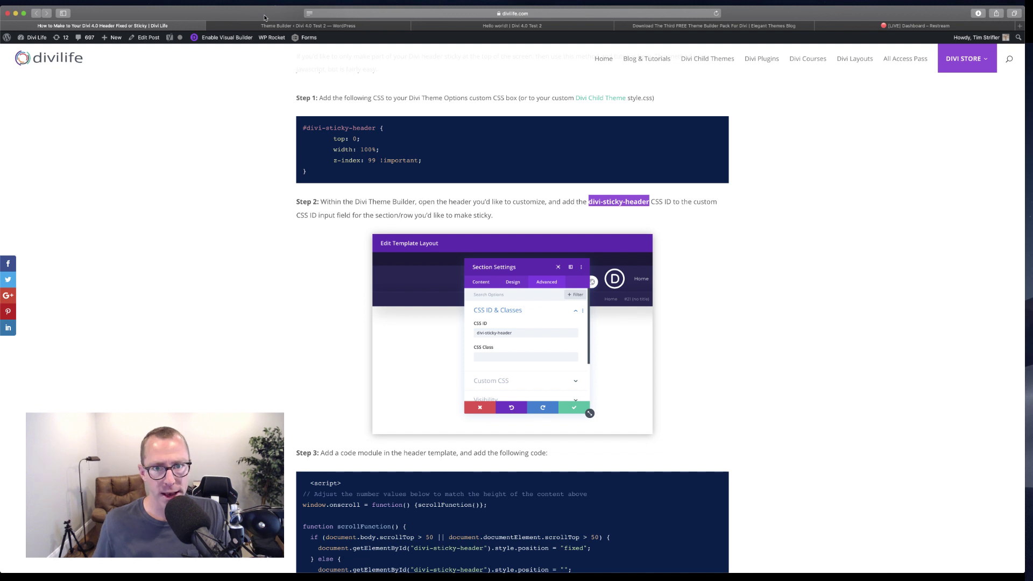
key(ctrl+Up)
click(742, 81)
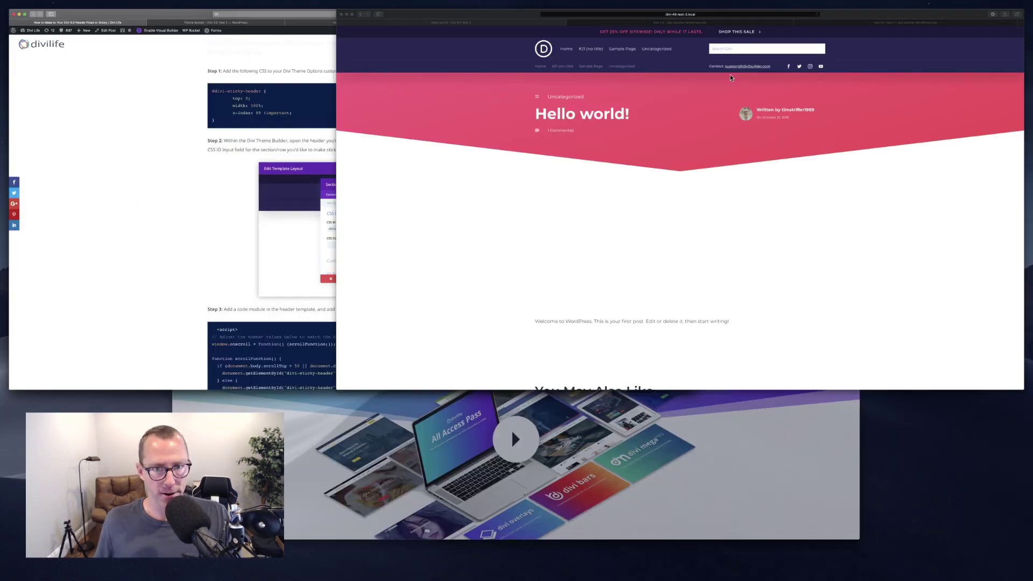
scroll(288, 282, down, 2)
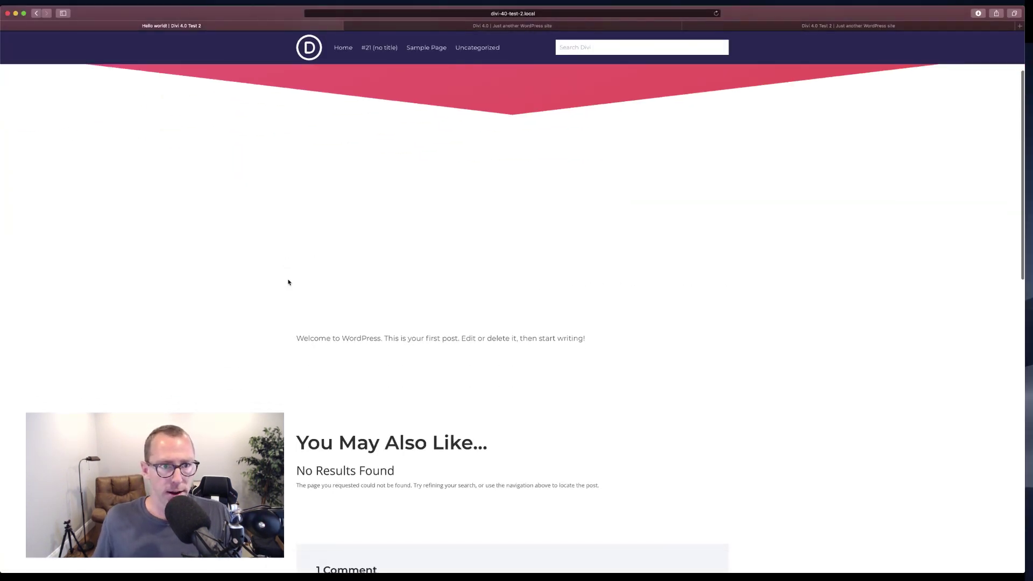
scroll(240, 45, up, 5)
scroll(265, 259, down, 5)
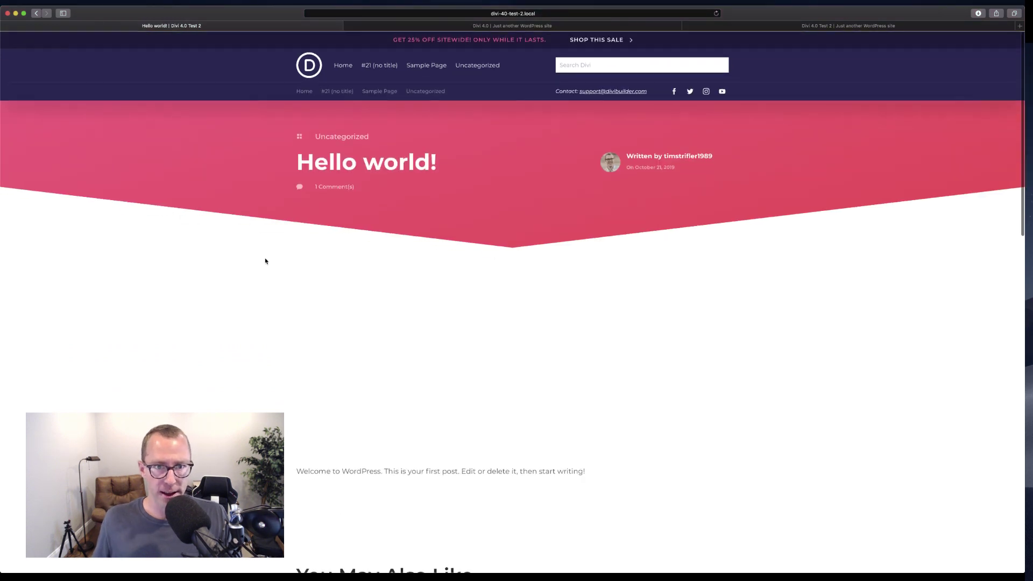
scroll(266, 261, up, 5)
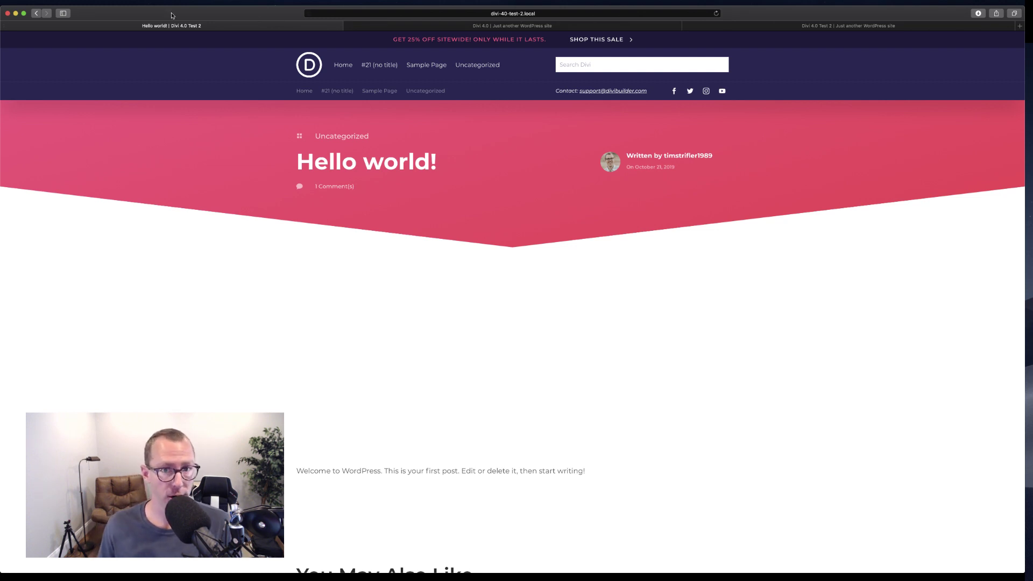
Return to the Divi Life article and copy the divi-sticky-header ID from Step 2 of Tutorial 2
key(ctrl+Up)
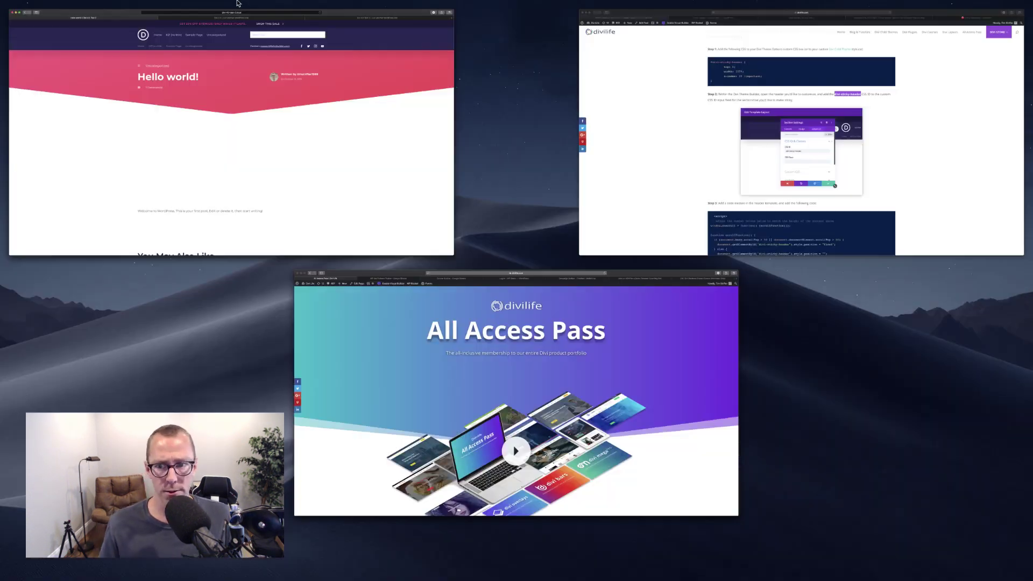
click(602, 131)
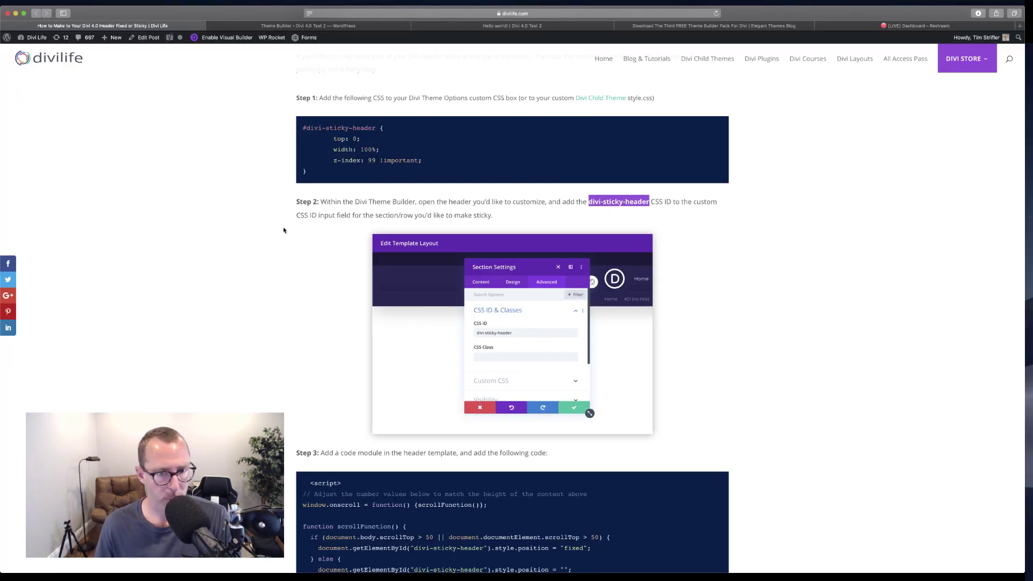
scroll(283, 230, up, 2)
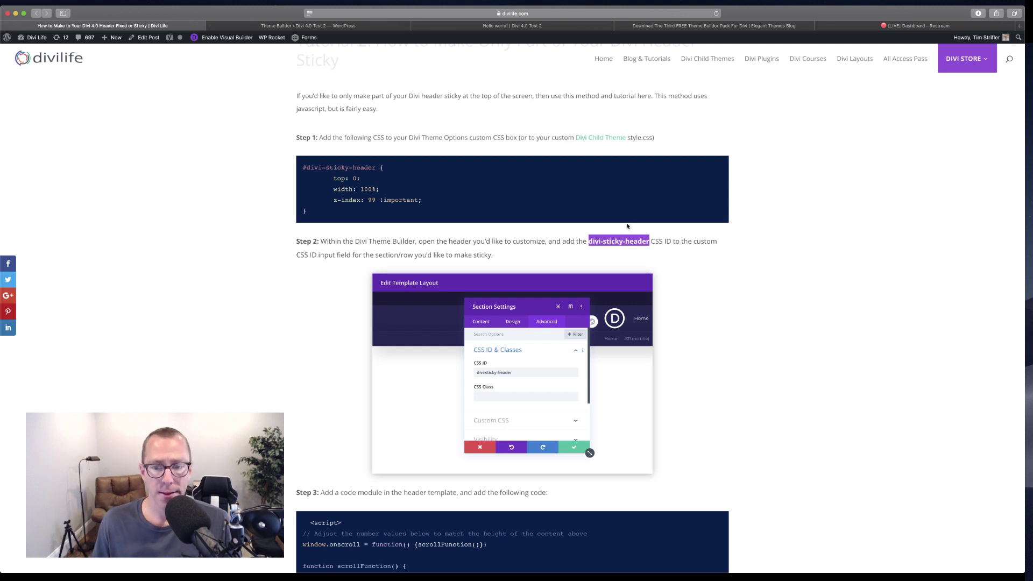
click(596, 241)
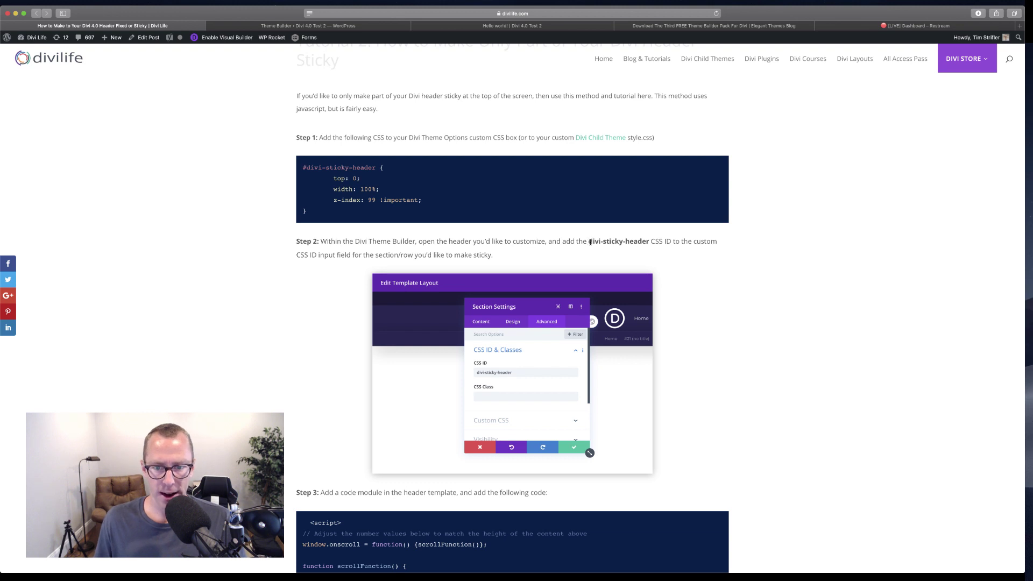
drag(589, 242, 649, 242)
key(super+c)
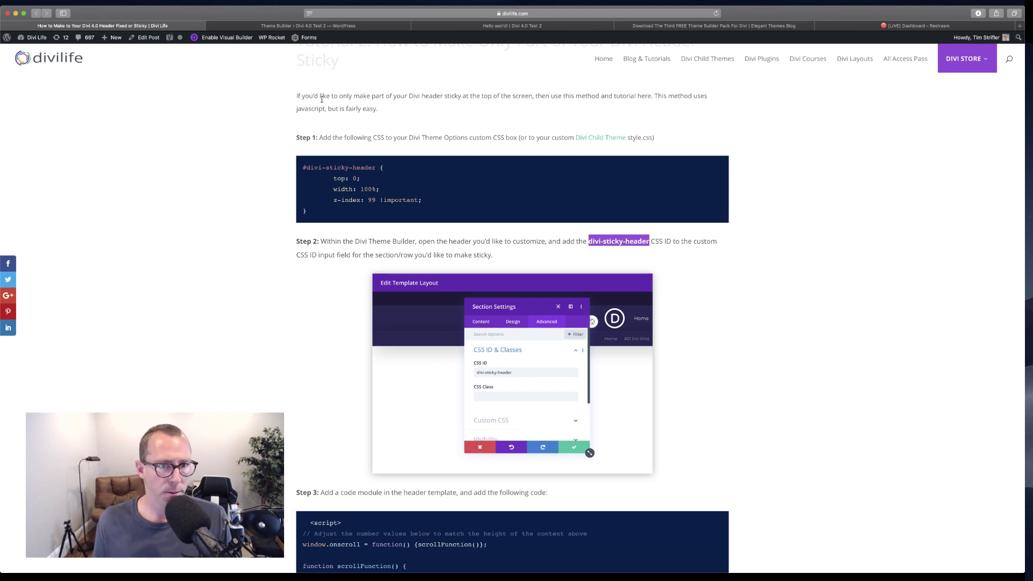
Set the second header section's CSS ID to divi-sticky-header in the Theme Builder and save the section settings
click(293, 25)
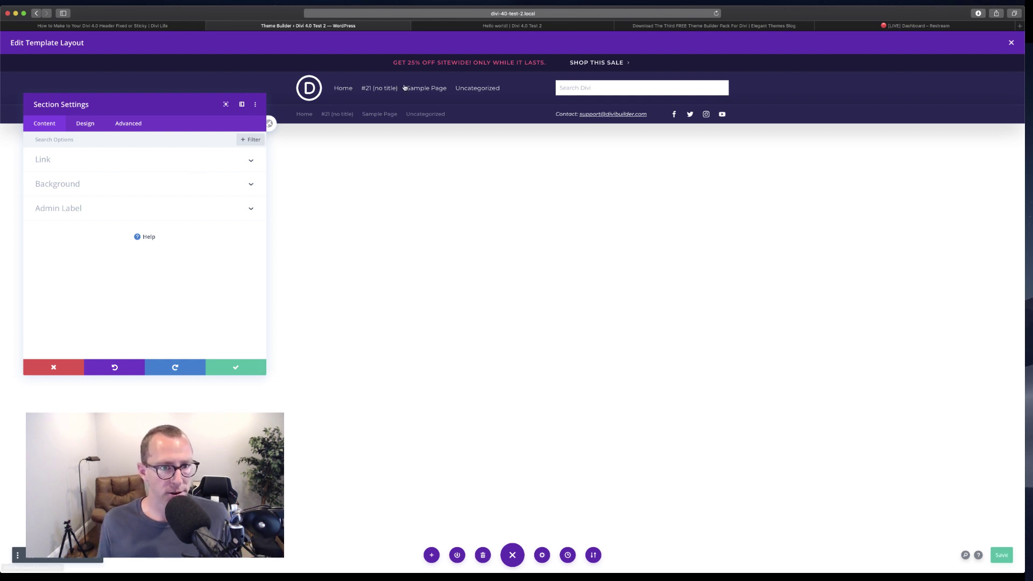
click(139, 123)
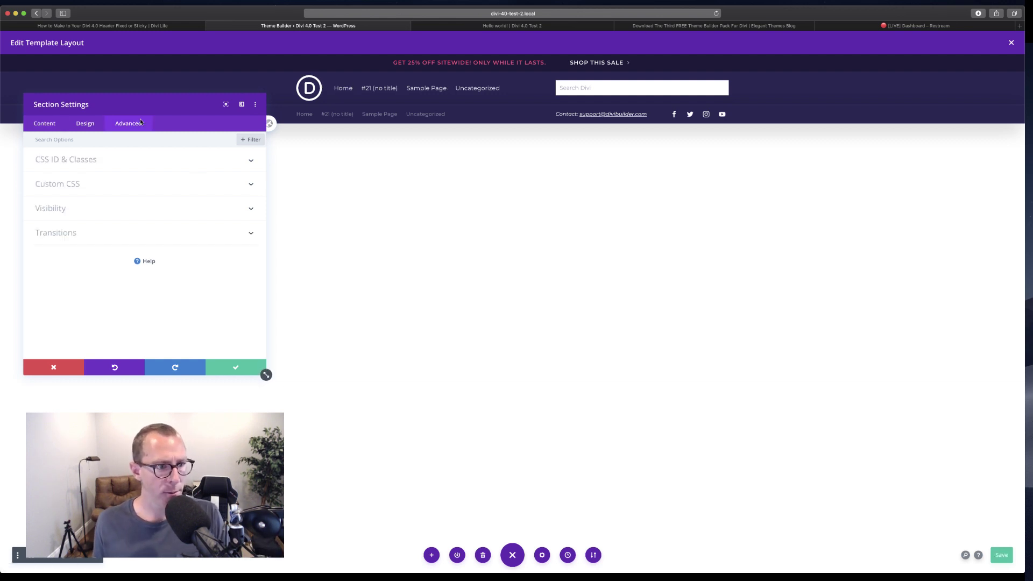
click(105, 159)
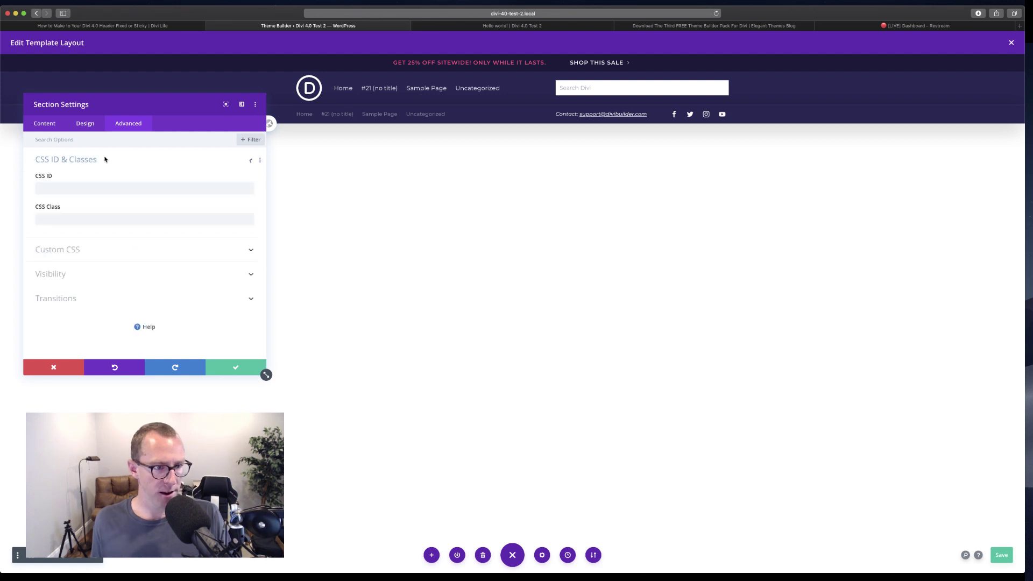
click(79, 189)
key(super+v)
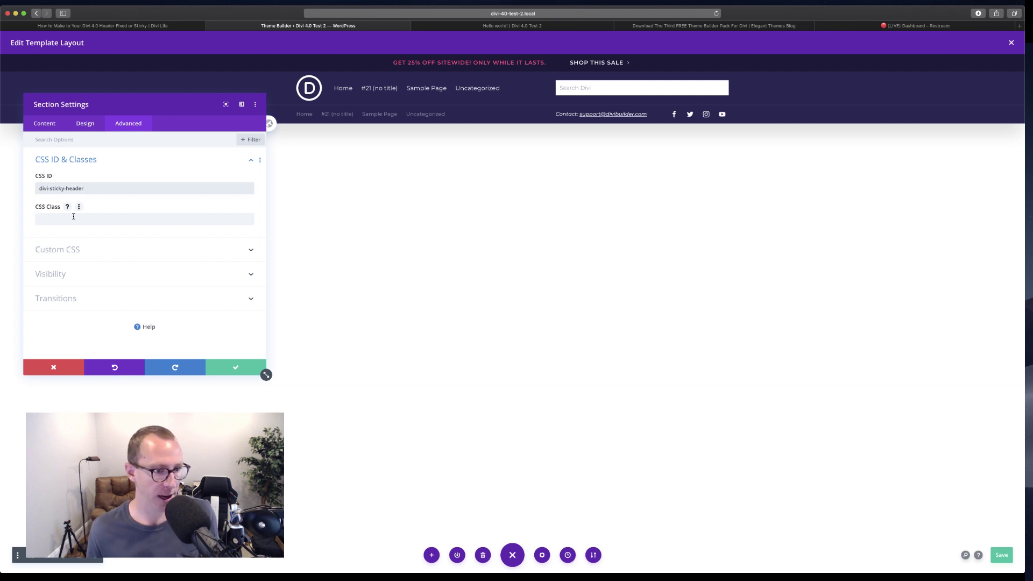
click(101, 189)
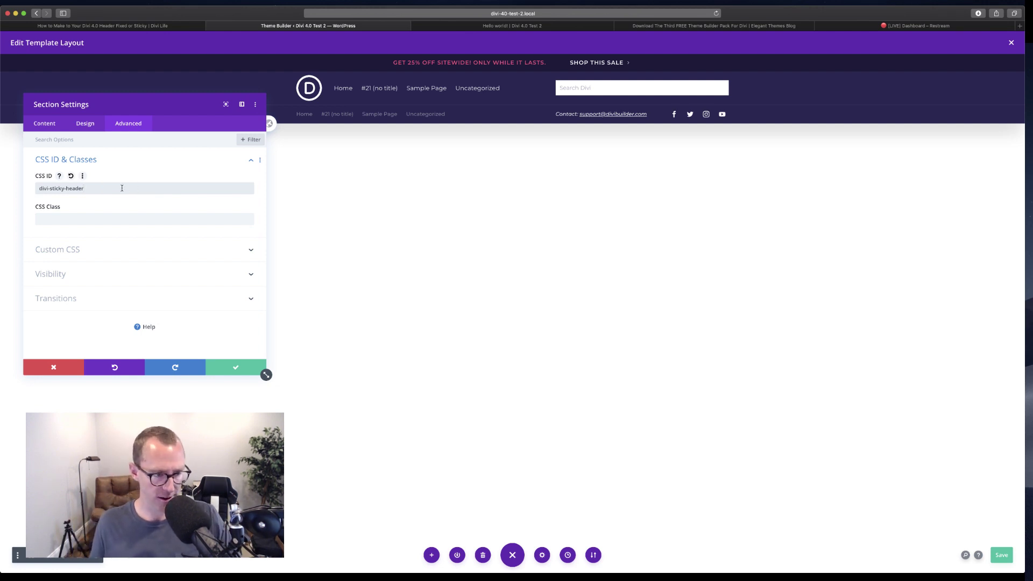
click(236, 367)
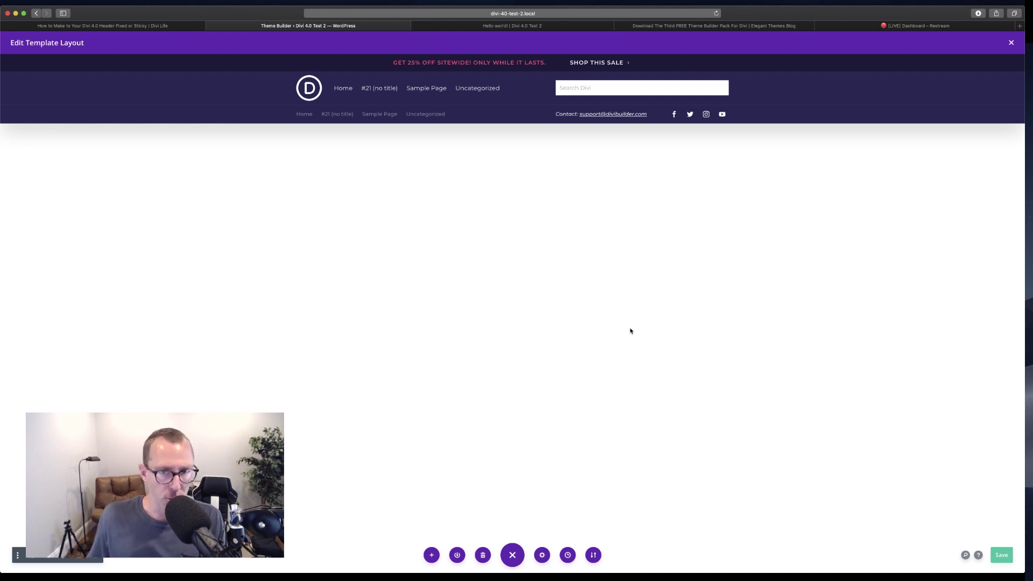
Copy the complete window.onscroll script, including its script tags, from Step 3 of the Divi Life article
click(167, 28)
scroll(334, 358, down, 5)
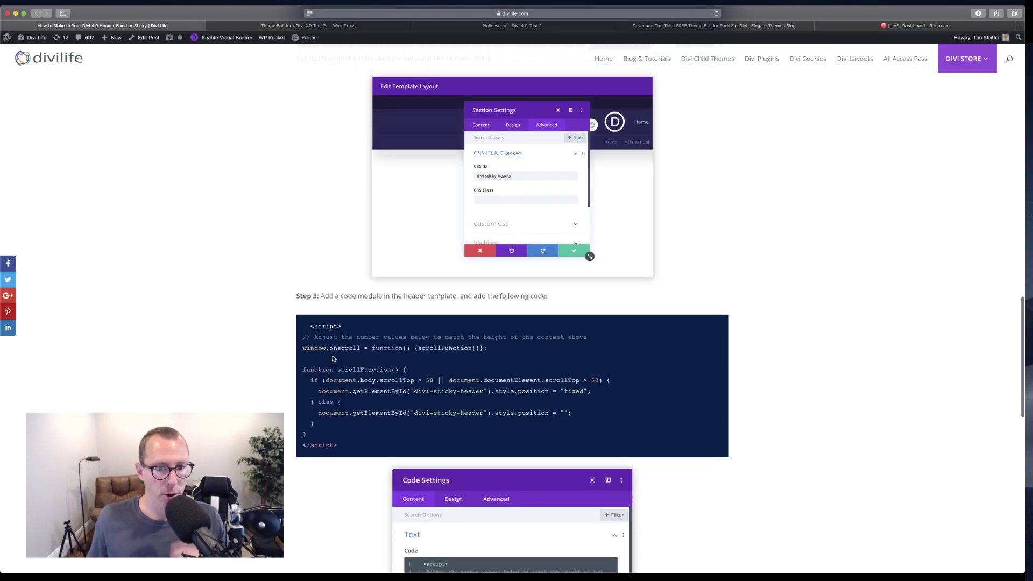
scroll(331, 366, down, 2)
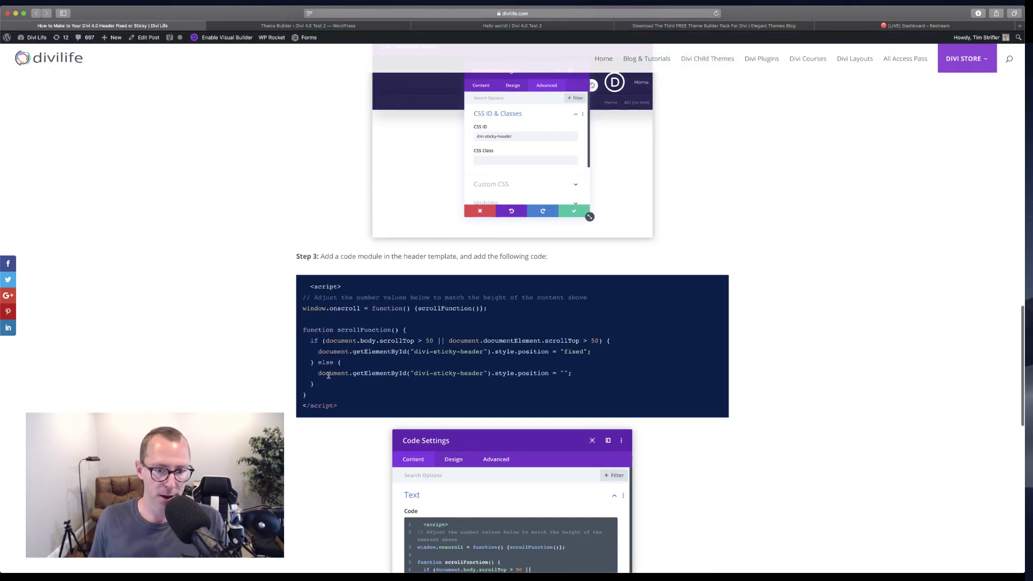
drag(337, 407, 306, 287)
key(super+c)
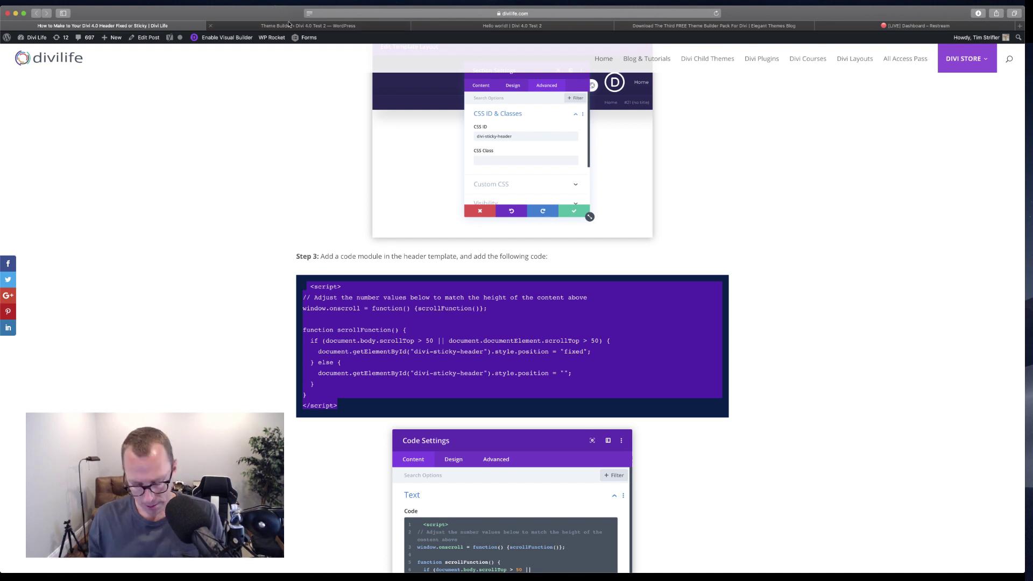
Add a Code module below the Menu module in the second header section and paste the copied scroll script into it
click(339, 27)
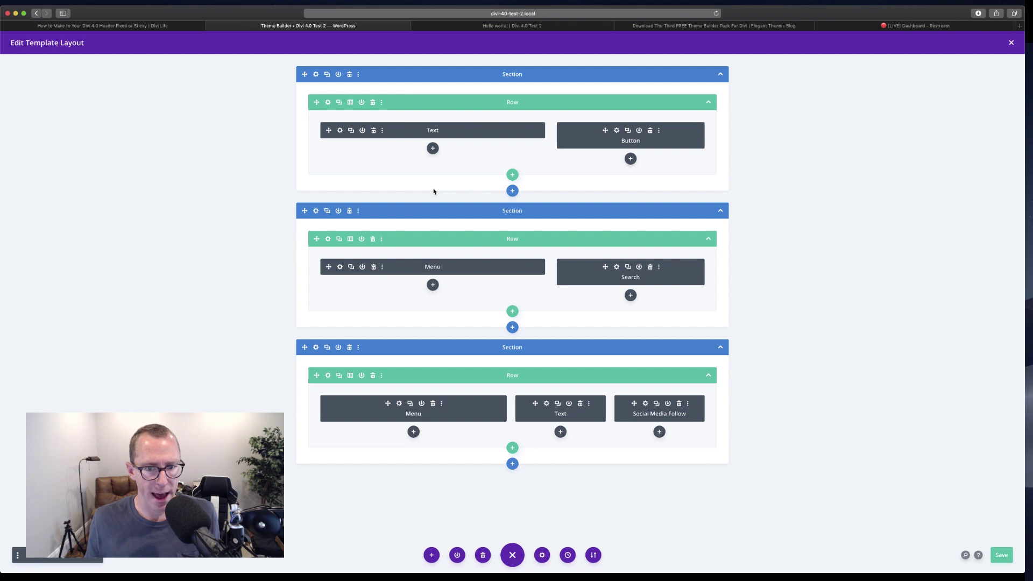
click(433, 286)
click(385, 344)
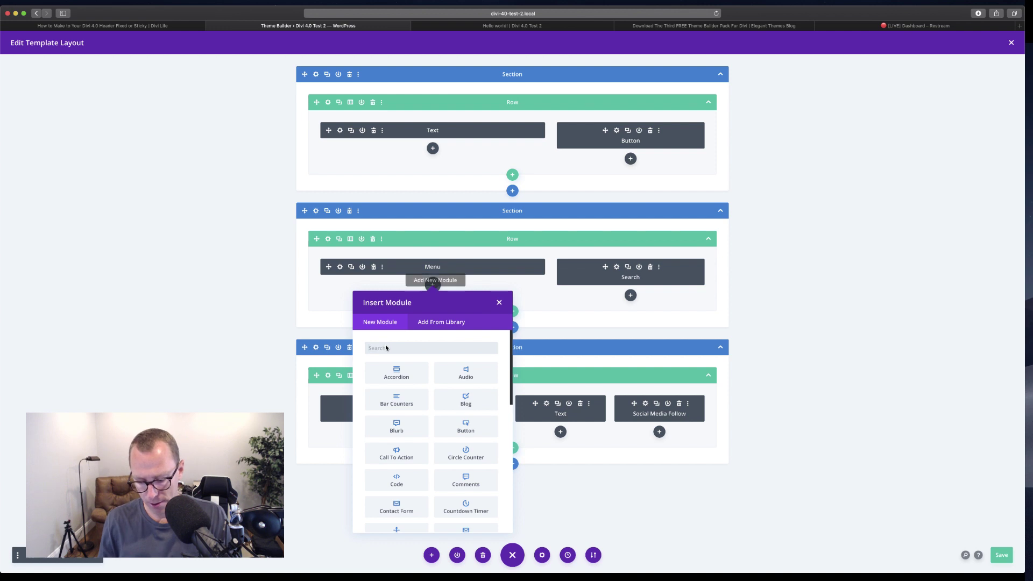
text(code)
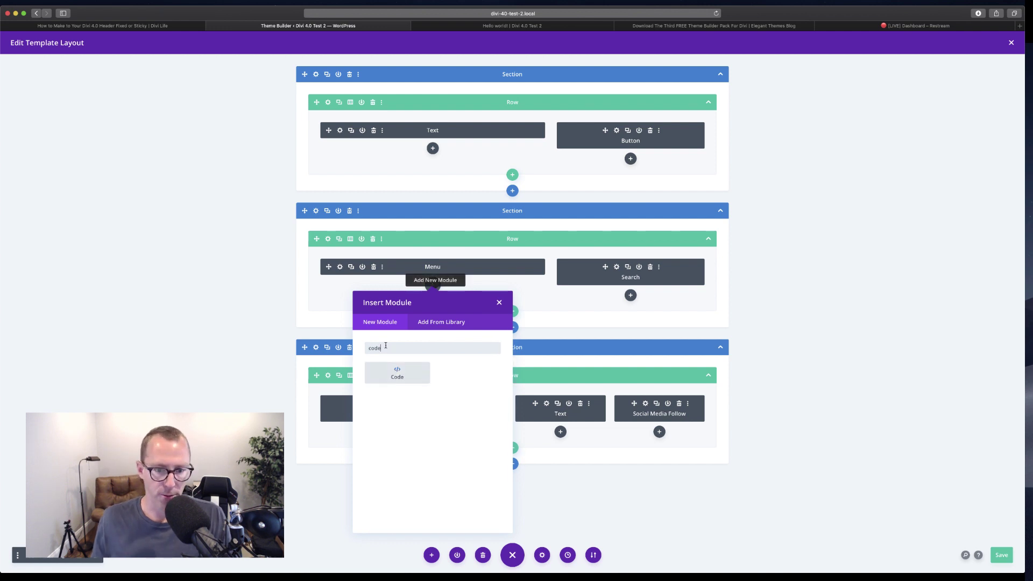
click(407, 376)
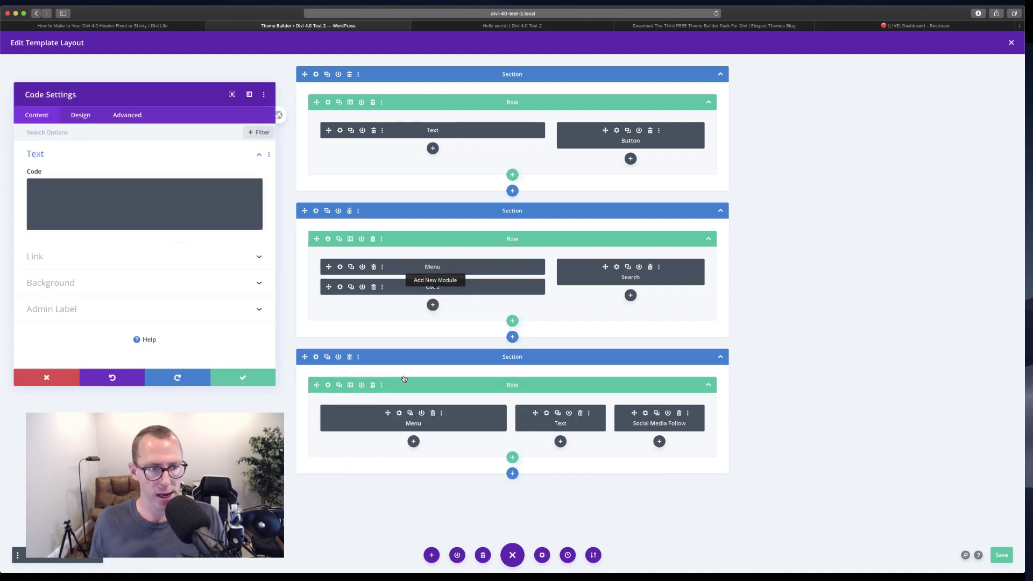
click(133, 204)
key(super+v)
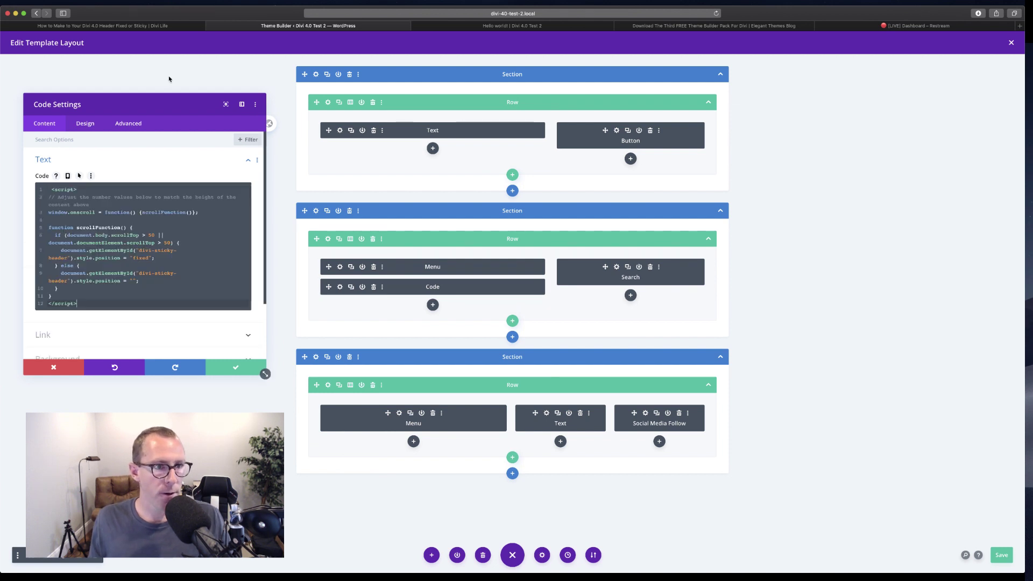
Check the script in the Divi Life article, return to the Theme Builder, and save the Code module and the header layout
click(144, 26)
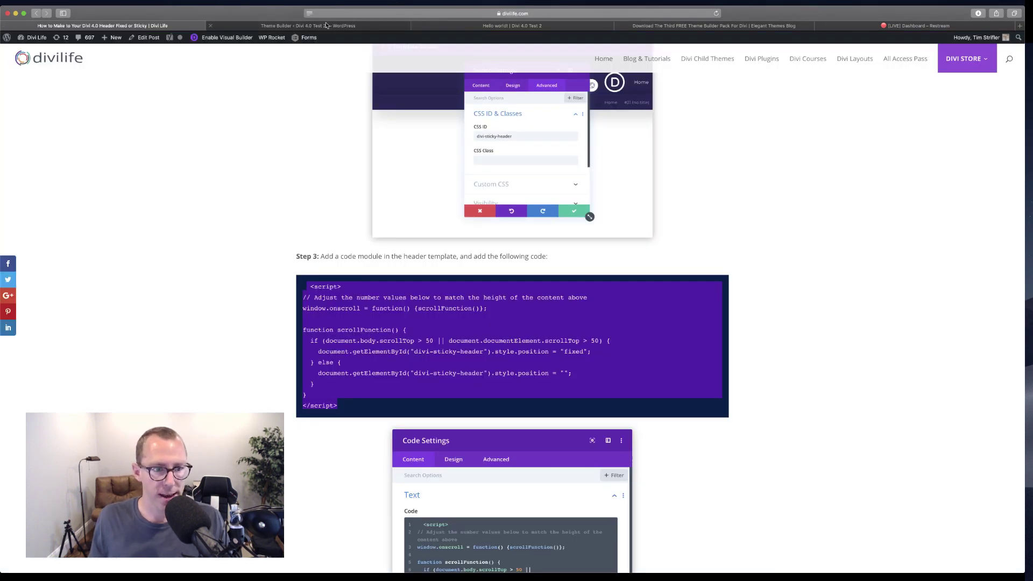
click(326, 25)
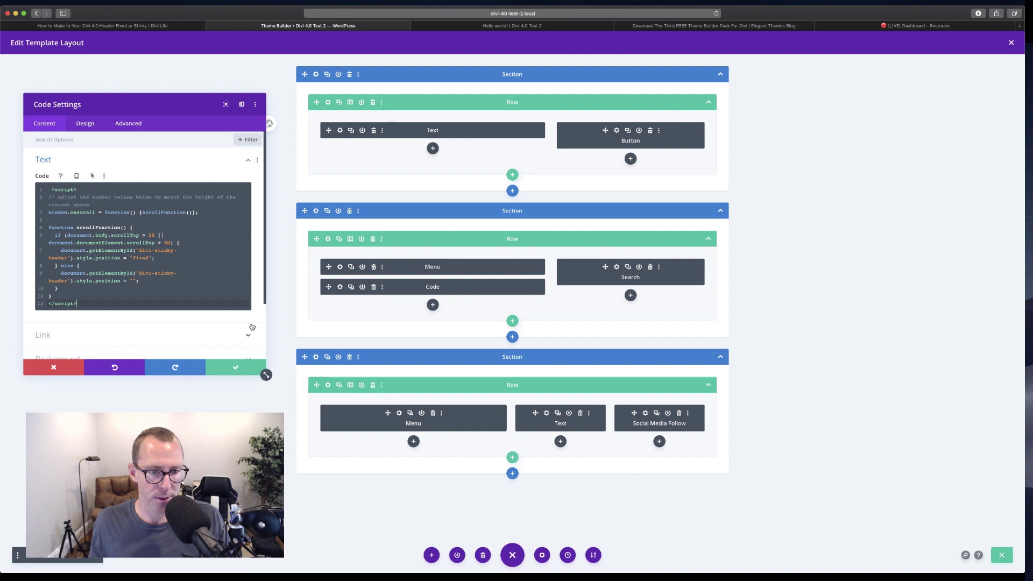
click(235, 369)
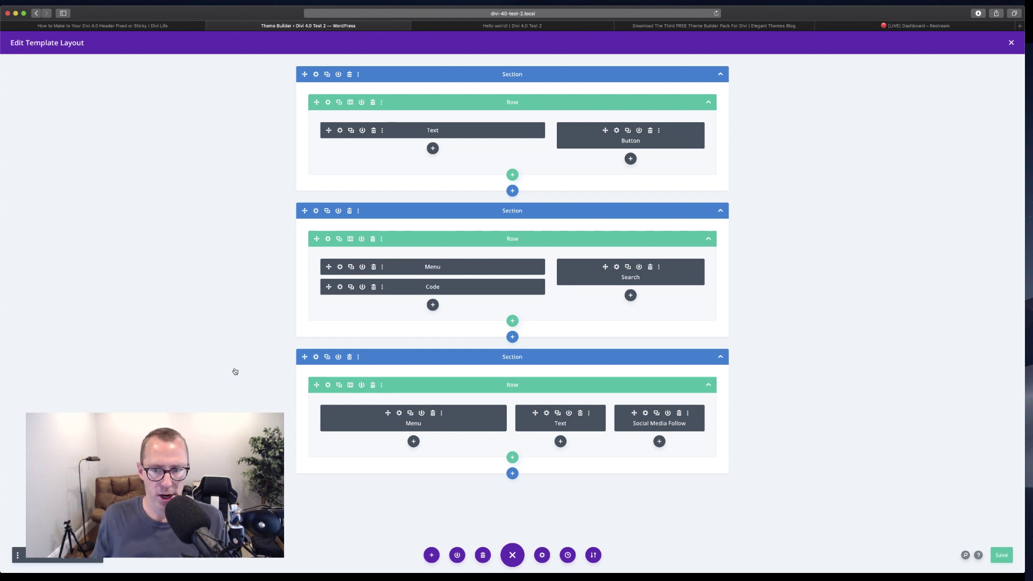
click(1001, 558)
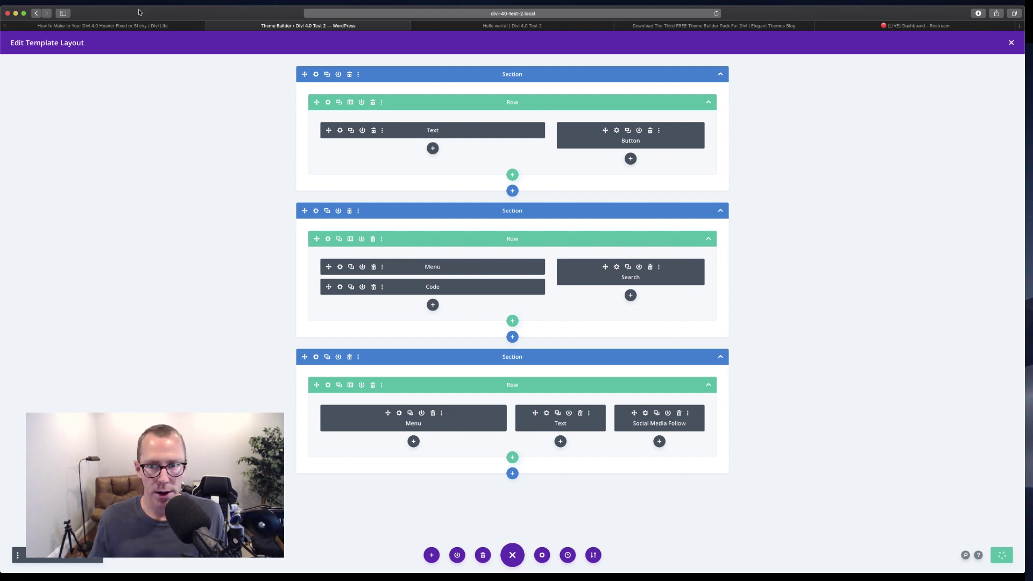
Reload the Hello world! post in the other browser window and check how the header sections behave while scrolling
key(ctrl+super+f)
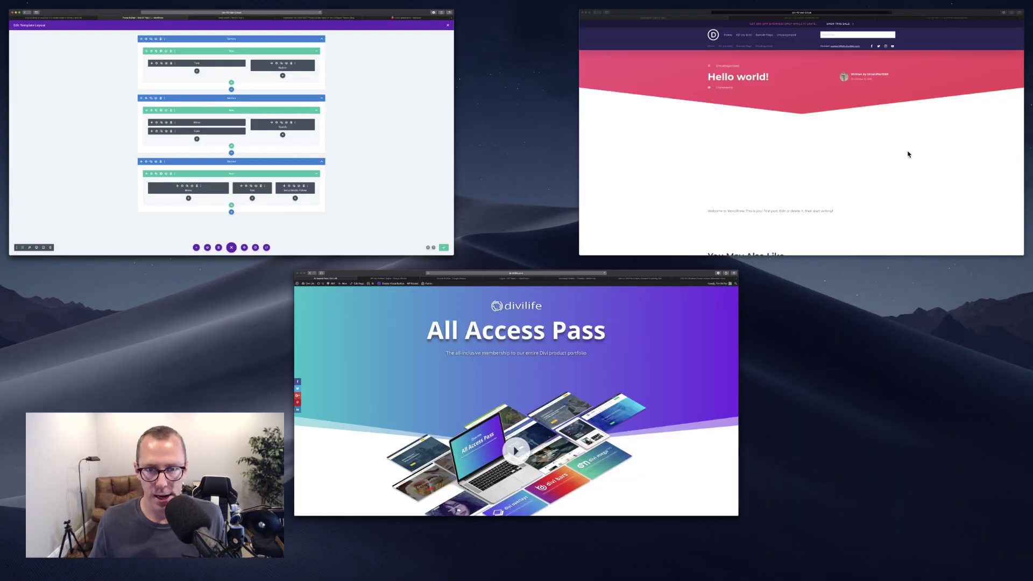
click(618, 146)
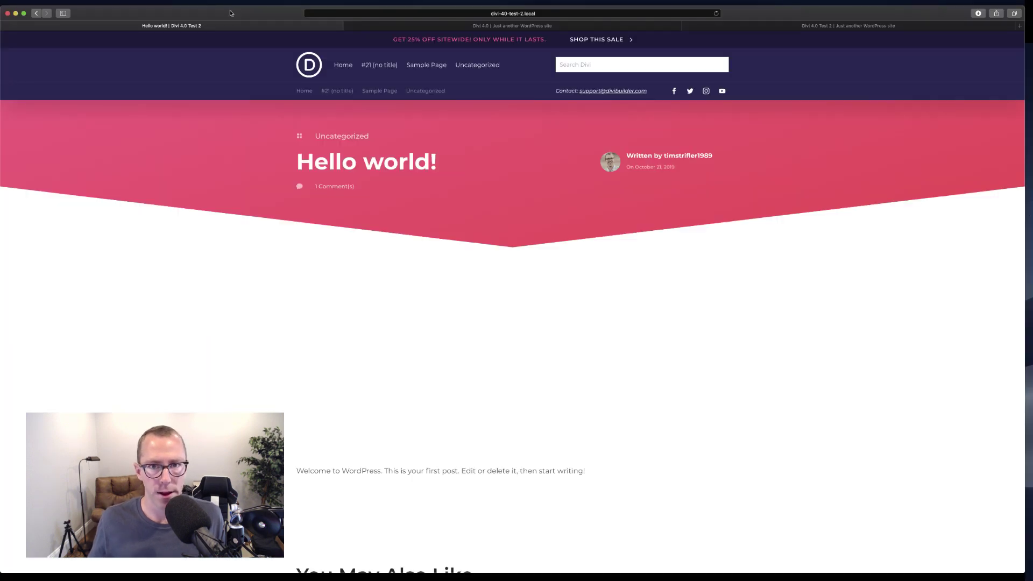
click(717, 14)
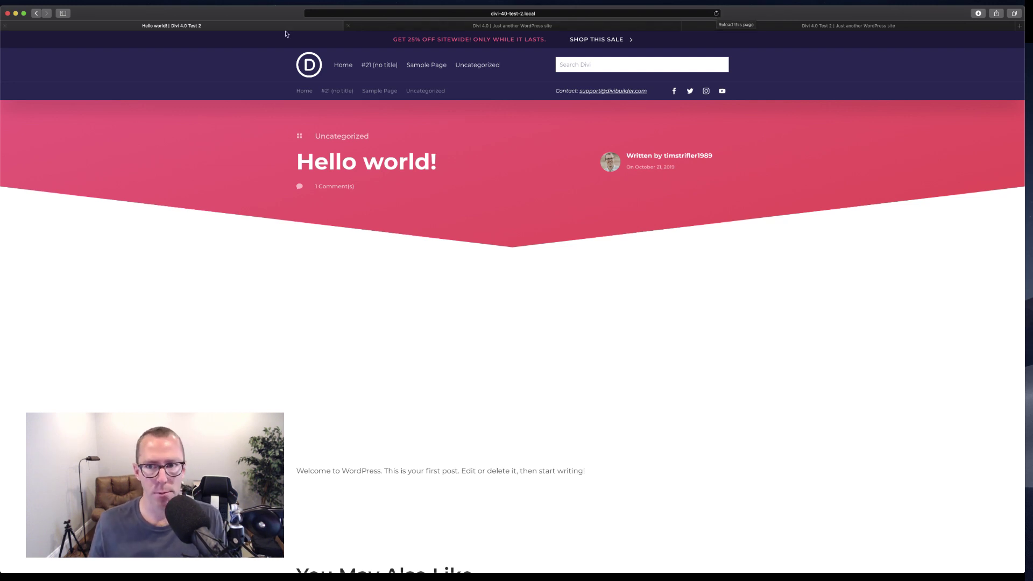
click(717, 14)
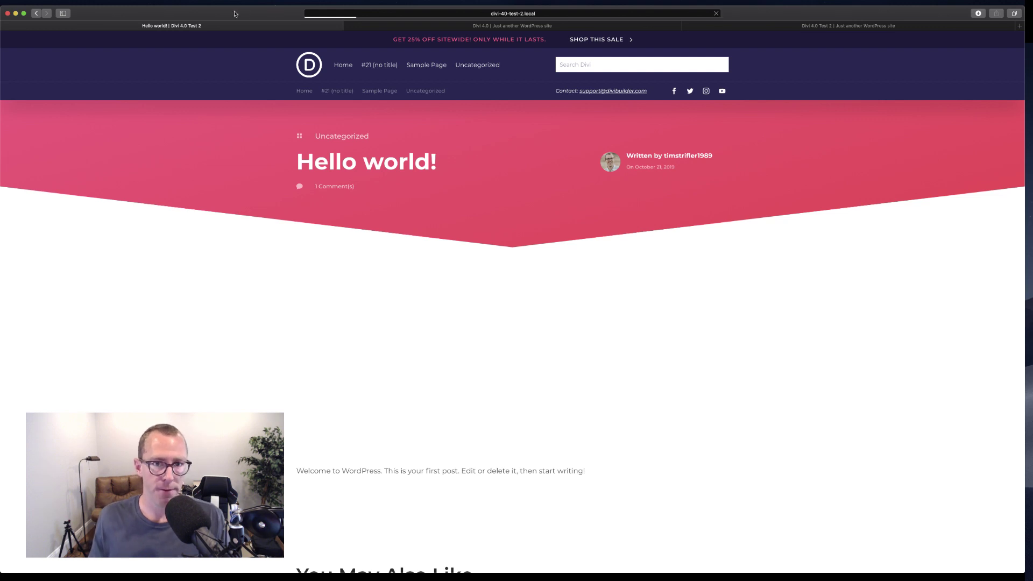
scroll(275, 306, down, 4)
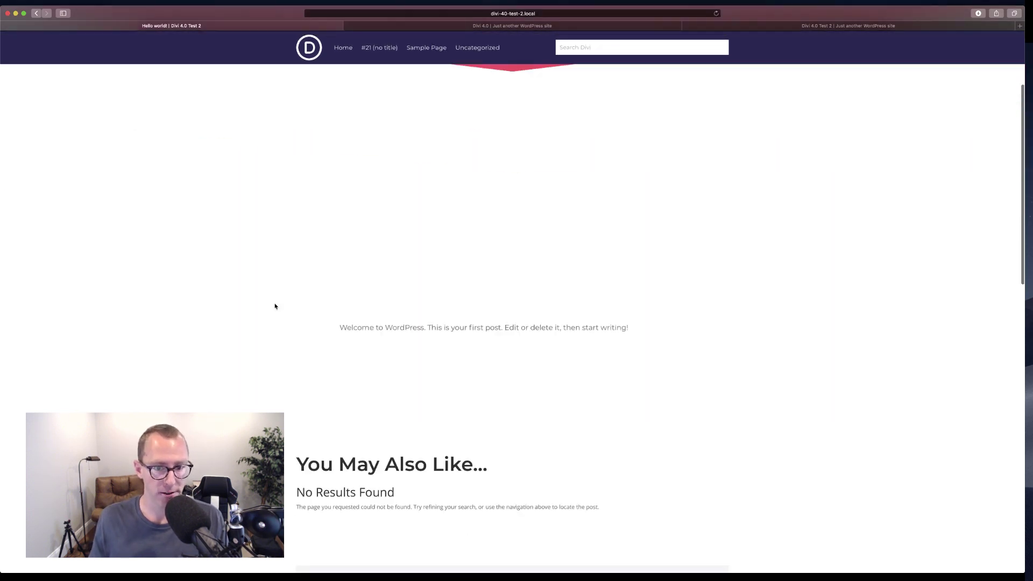
scroll(275, 306, down, 3)
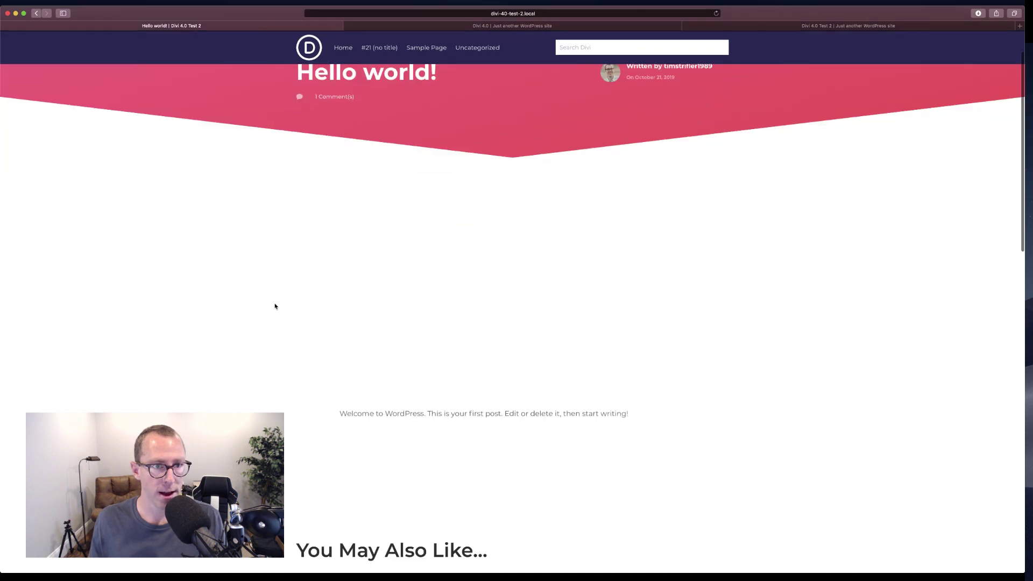
scroll(275, 306, down, 3)
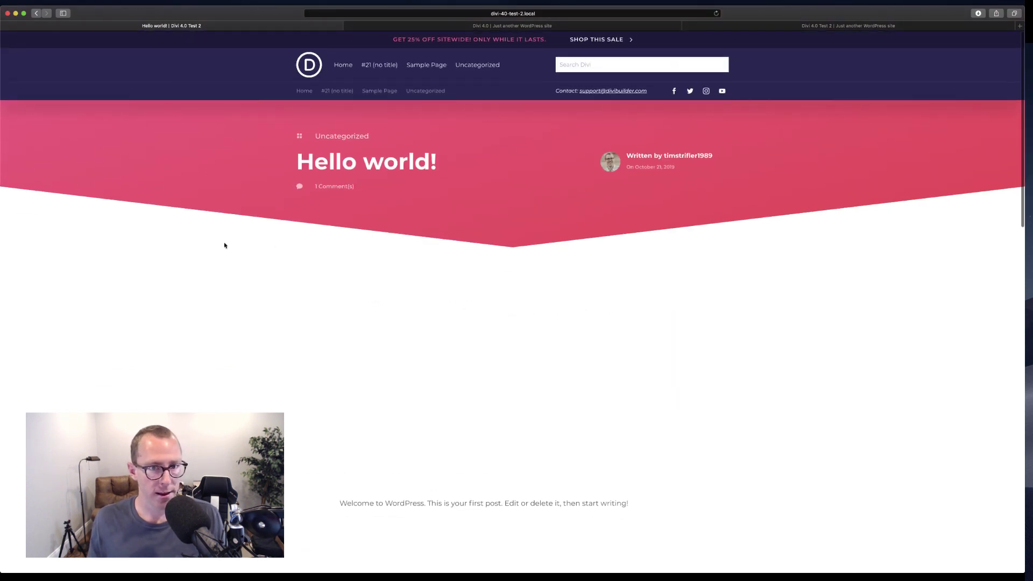
scroll(224, 245, down, 5)
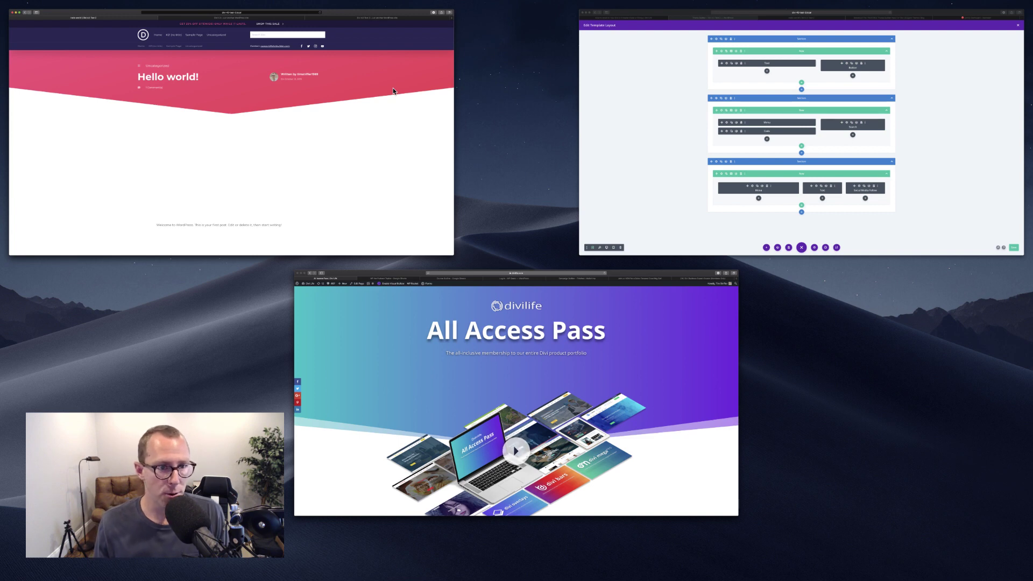
click(90, 112)
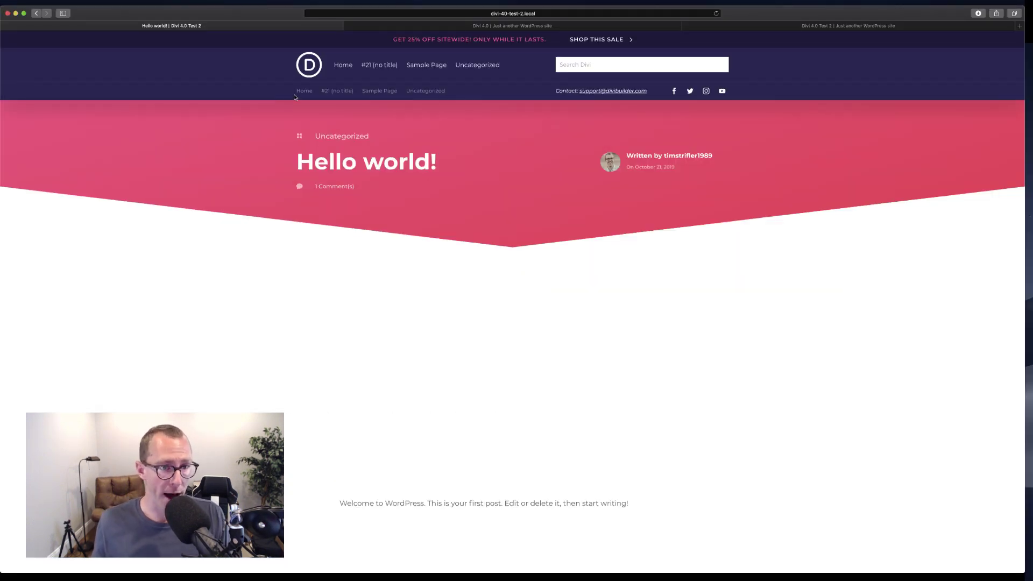
Return to the Theme Builder window, review the second section's CSS ID, and close the section settings without changes
key(ctrl+Up)
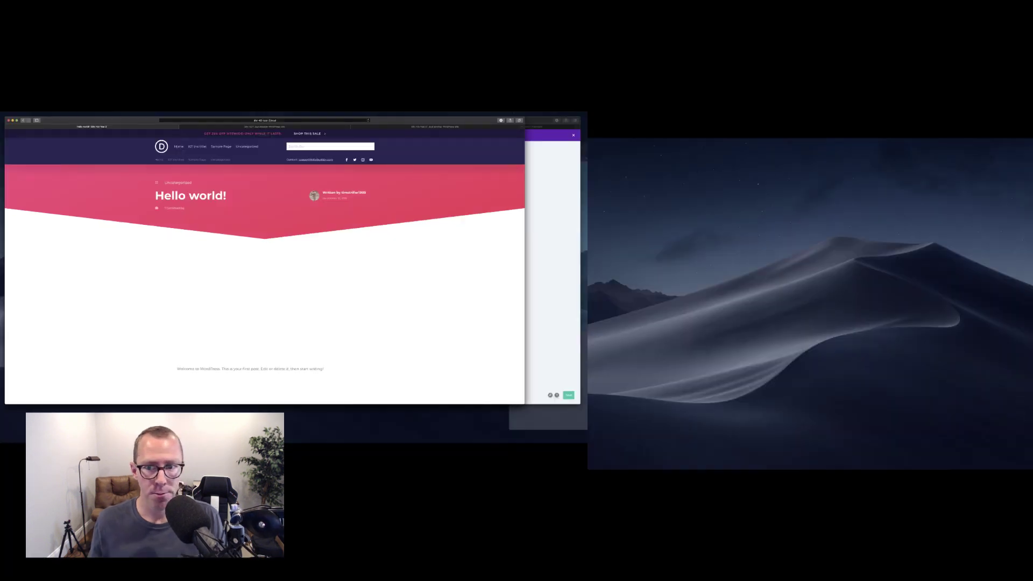
click(667, 108)
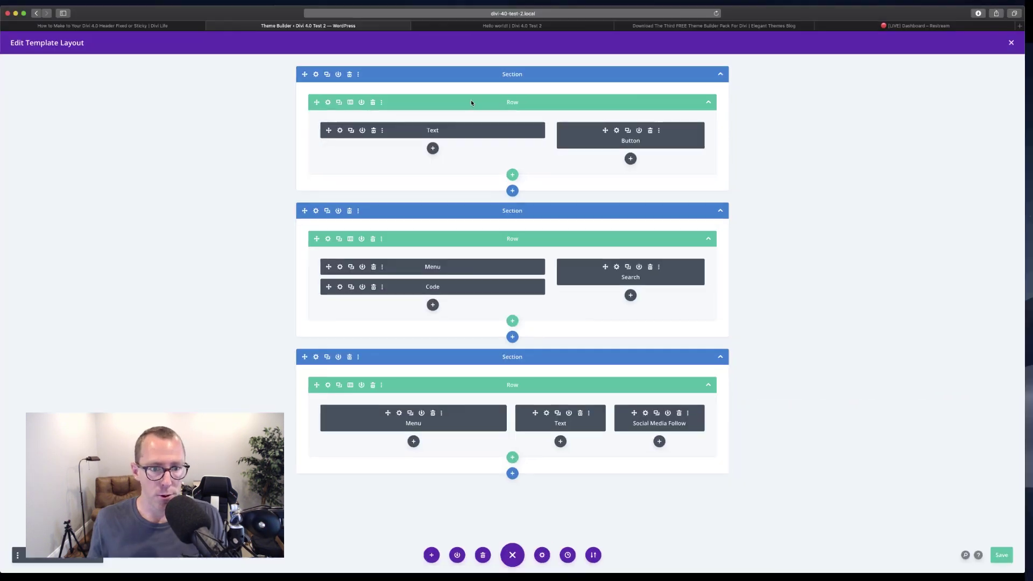
click(316, 210)
click(111, 123)
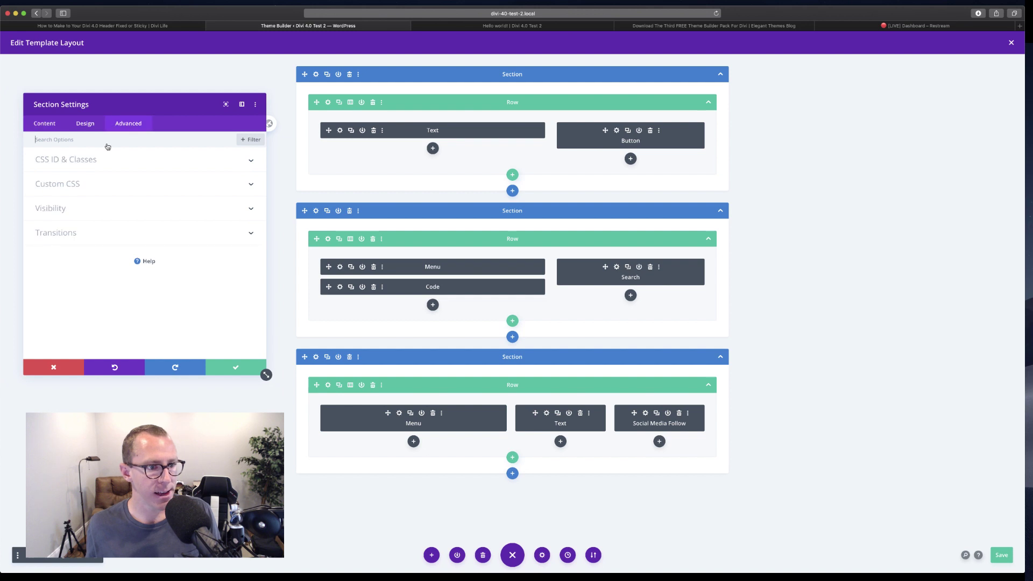
click(97, 159)
double_click(58, 190)
triple_click(58, 191)
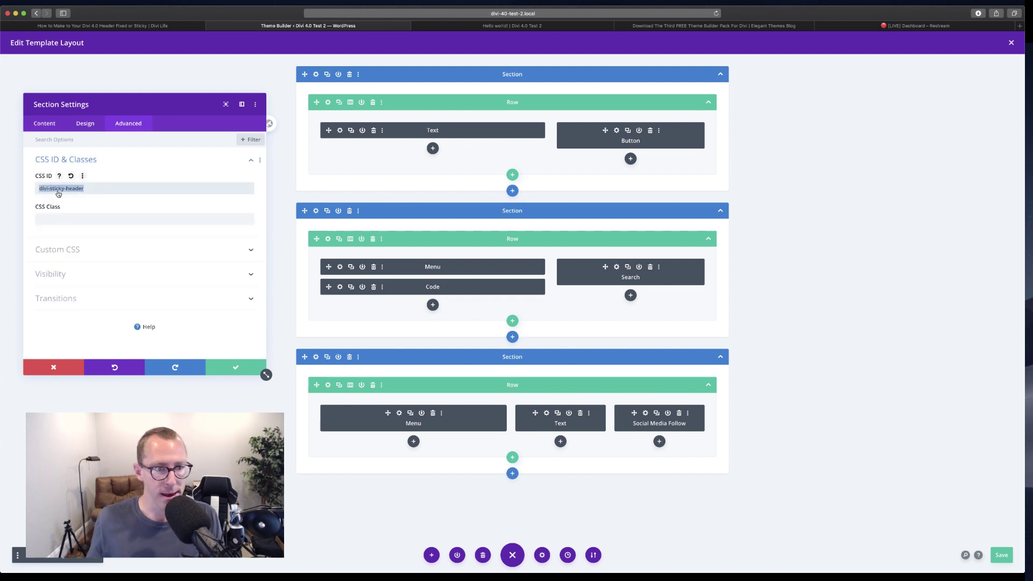
click(49, 369)
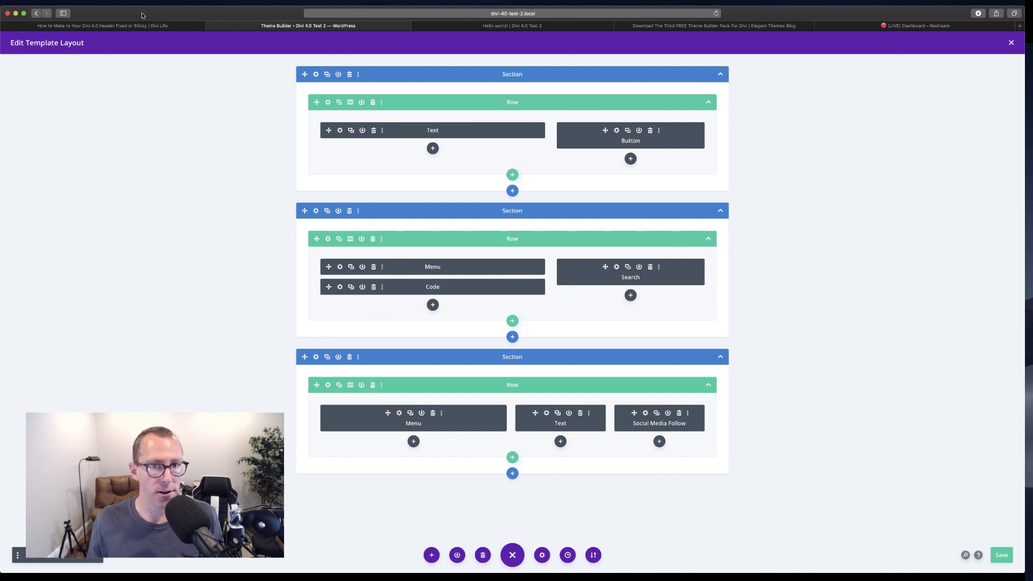
Review the Global Header Template preview in the Elegant Themes article on the third free Theme Builder Pack
click(725, 26)
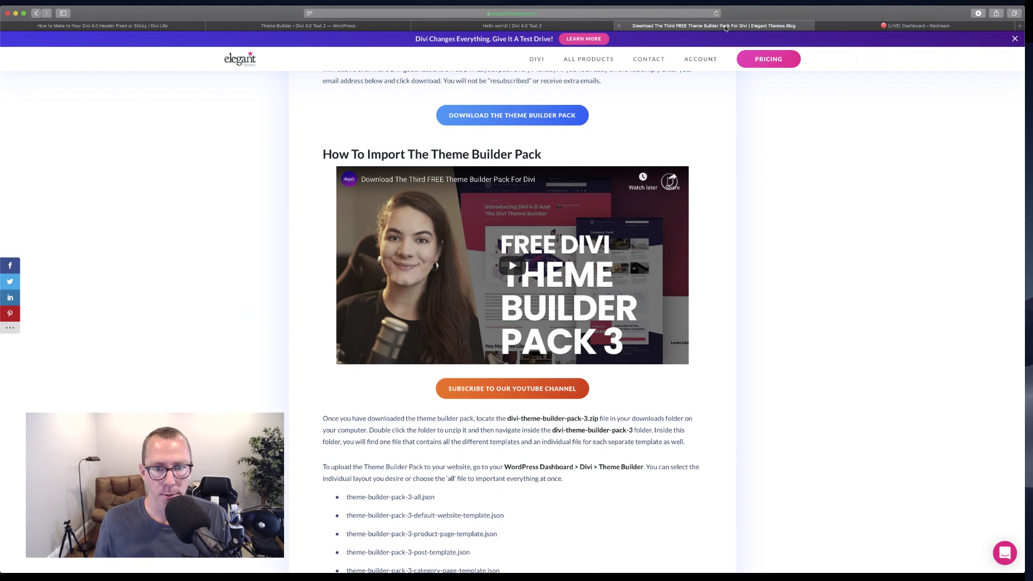
scroll(530, 152, down, 15)
scroll(530, 152, up, 20)
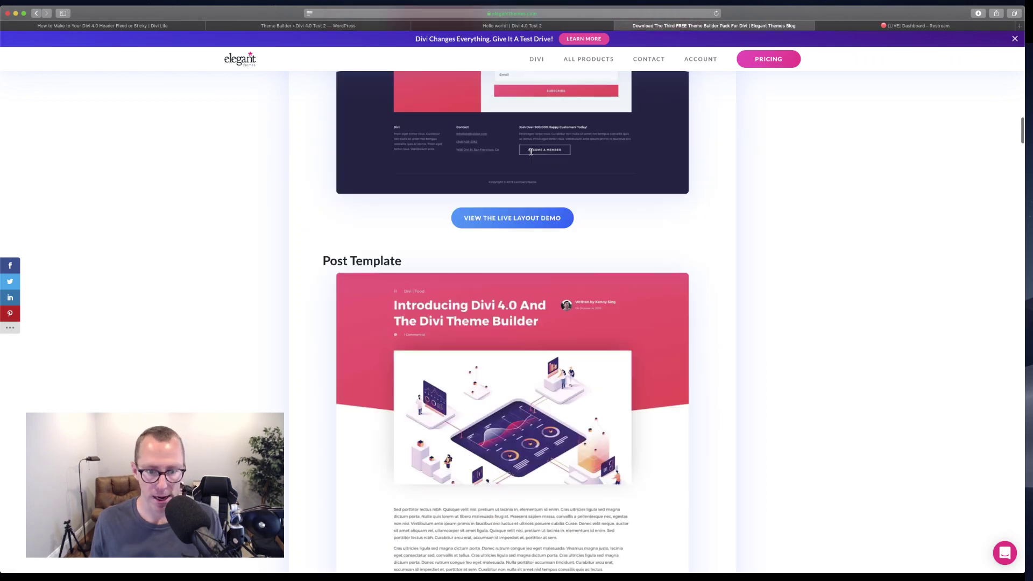
scroll(508, 357, up, 5)
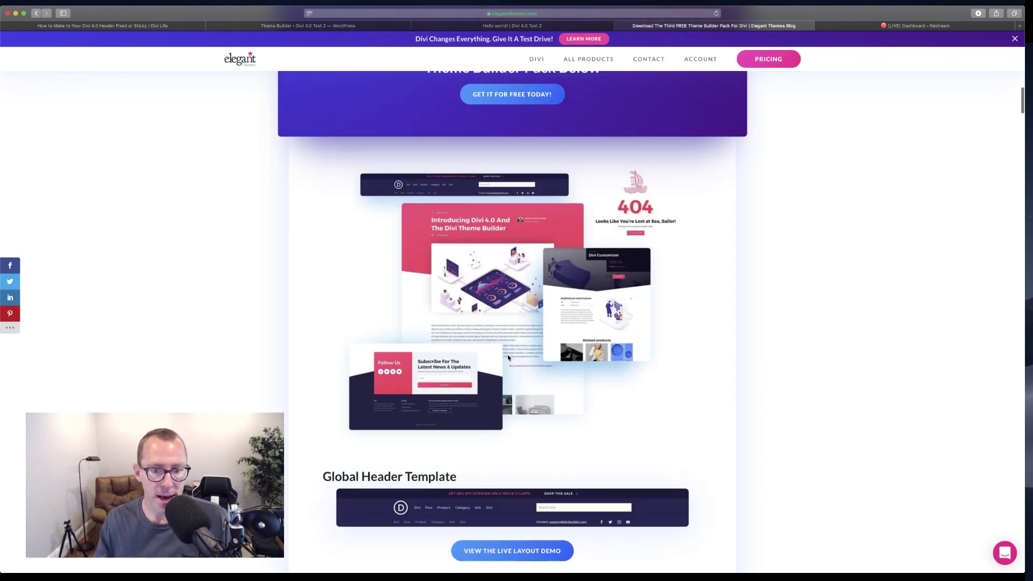
scroll(508, 357, down, 2)
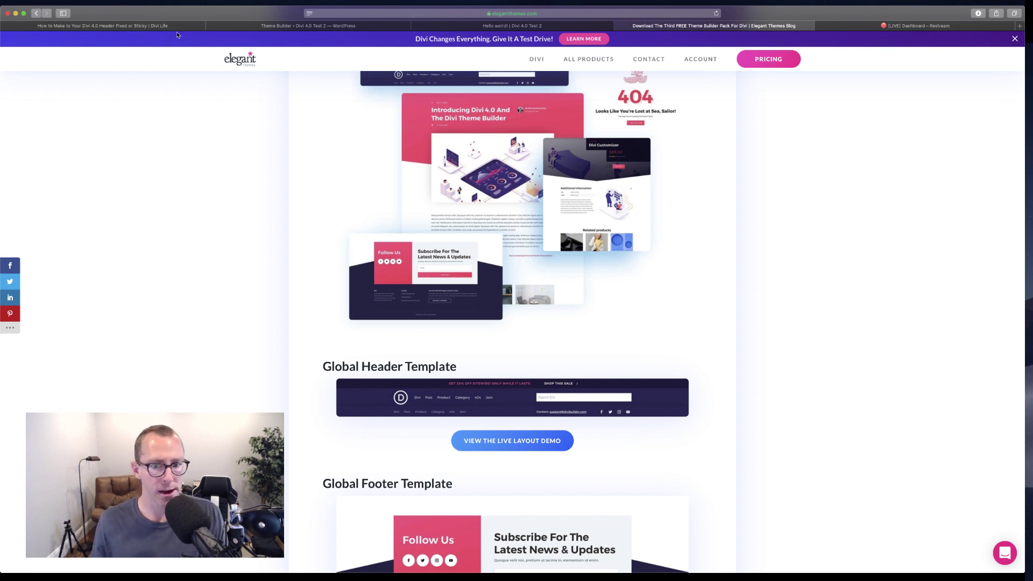
Examine the scrollTop threshold in the article's Step 3 script against the content above the menu in the Elegant Themes header preview
click(162, 26)
scroll(380, 370, down, 1)
click(387, 320)
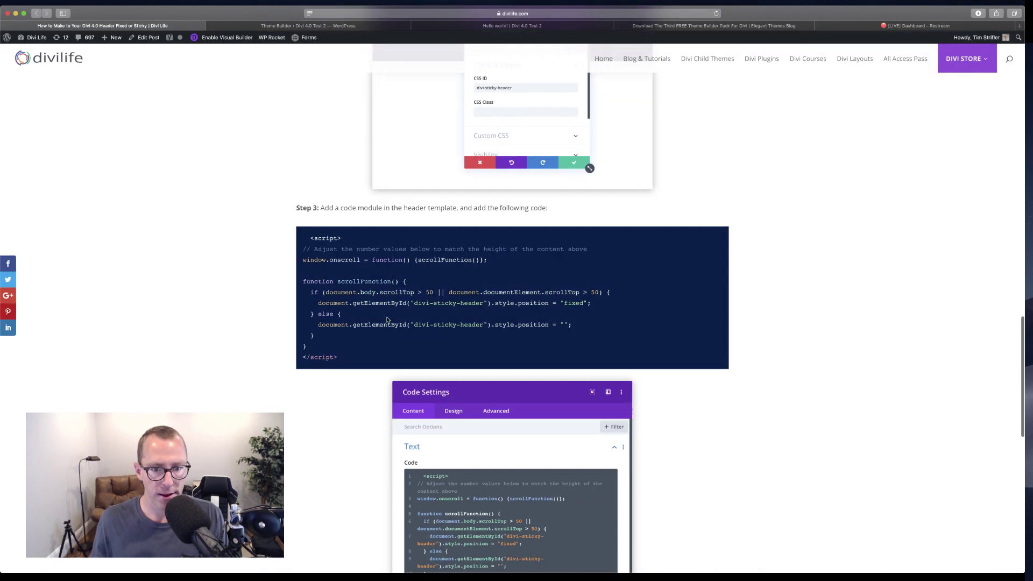
double_click(429, 293)
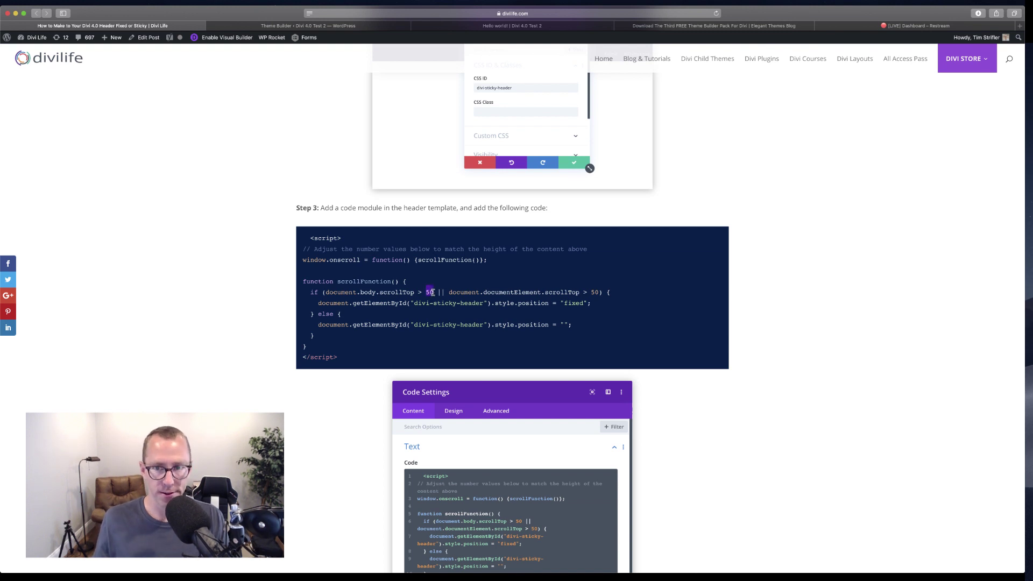
click(652, 25)
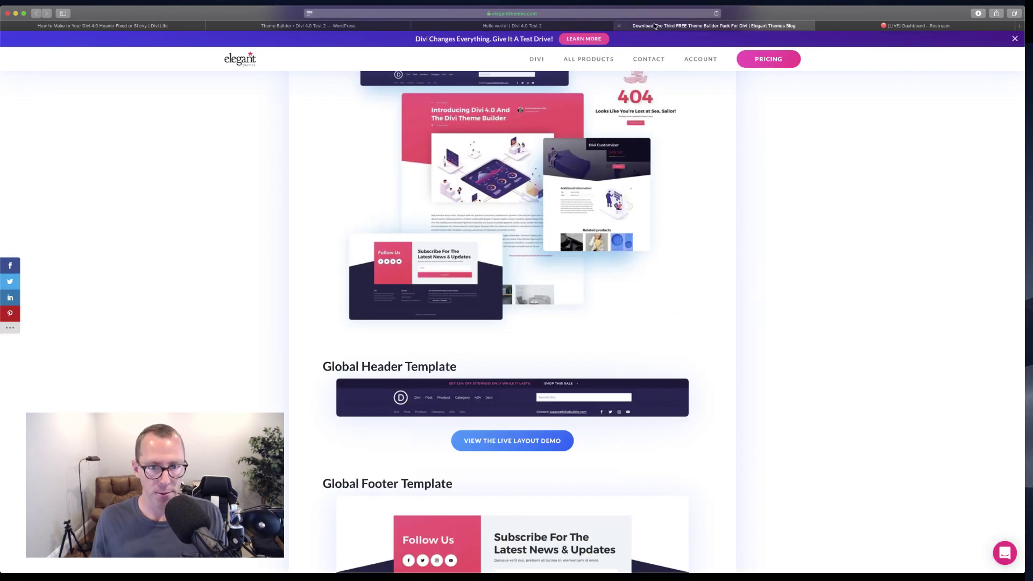
scroll(456, 186, up, 3)
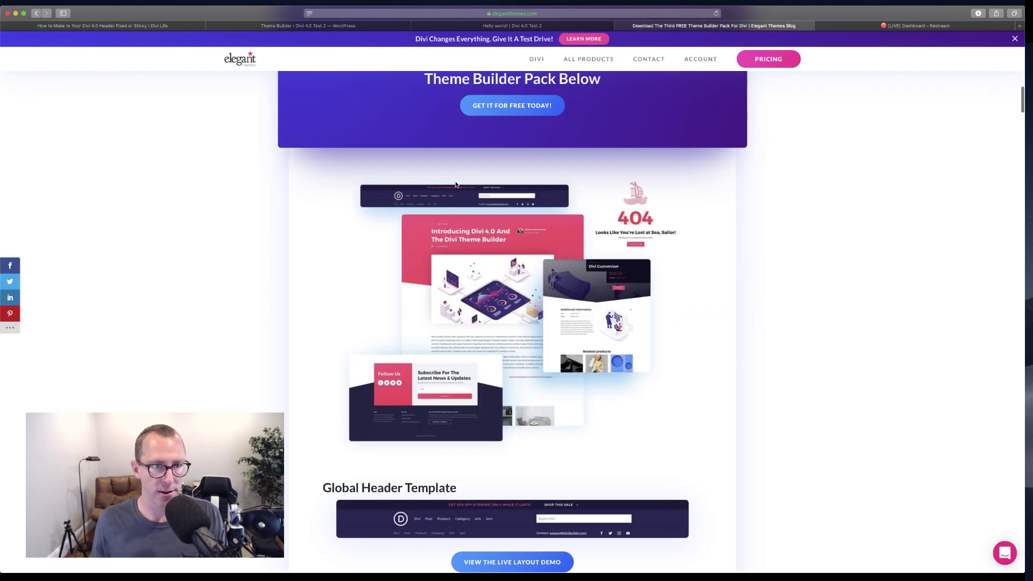
click(159, 25)
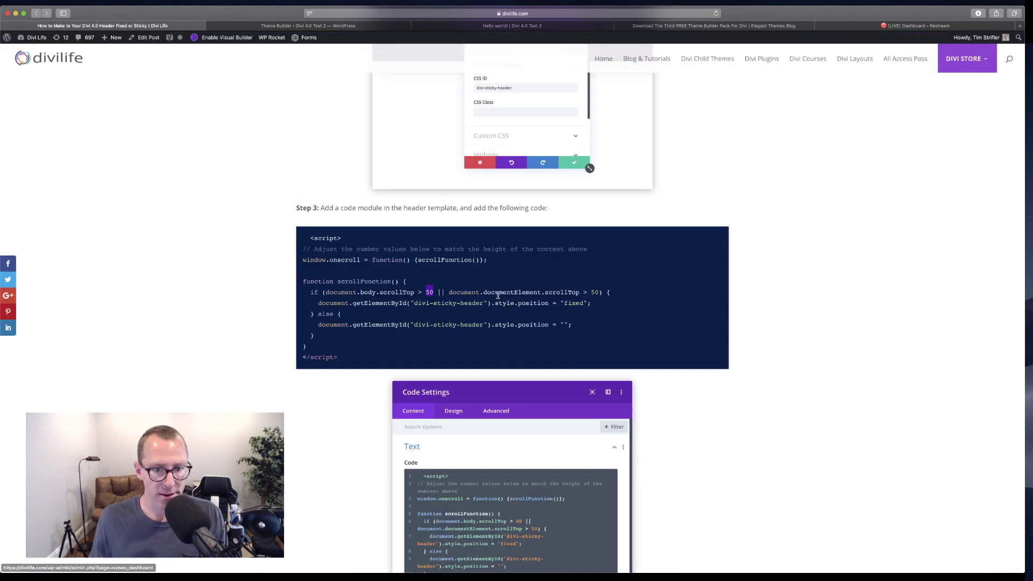
double_click(429, 292)
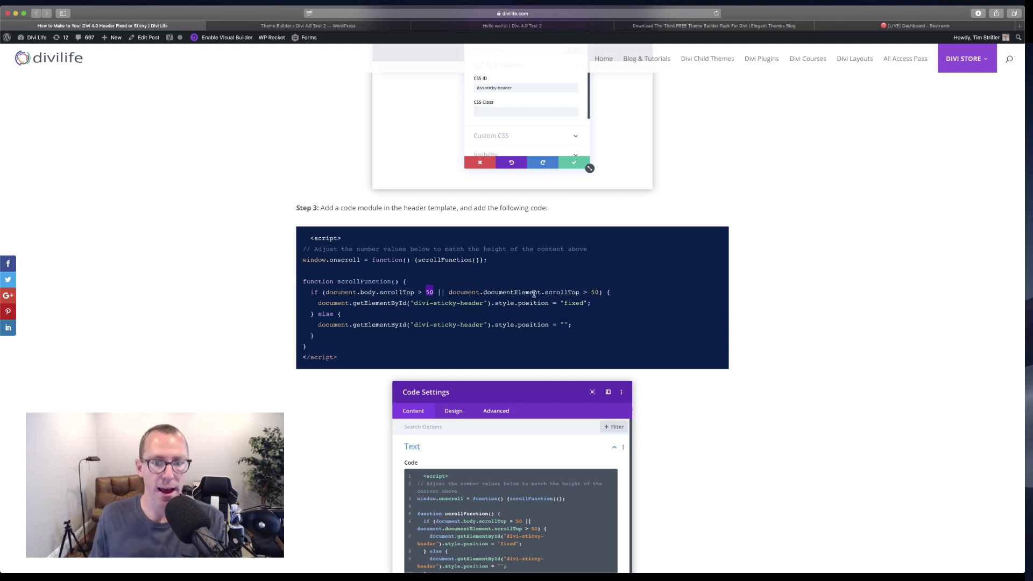
click(220, 252)
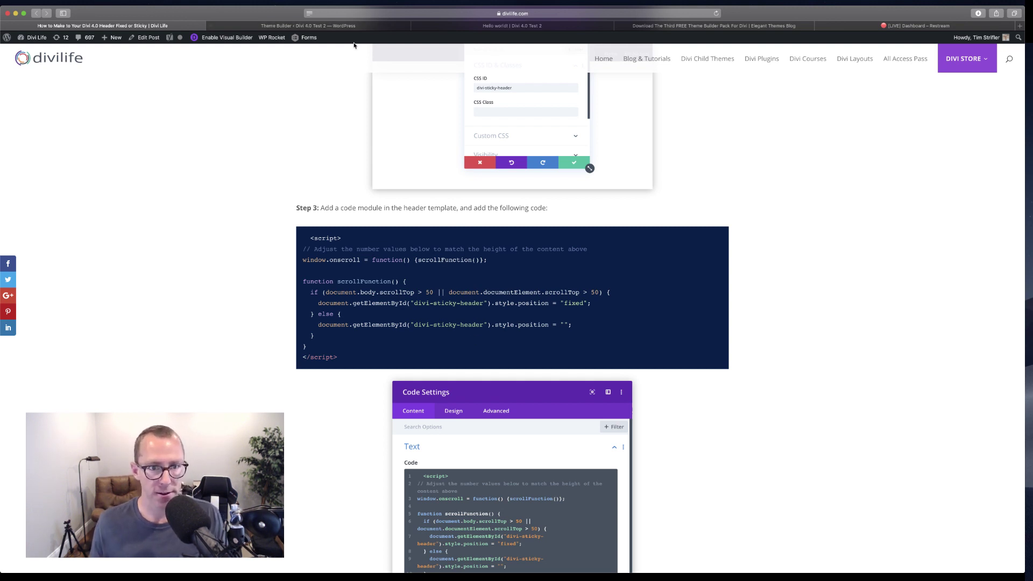
Compare the header of the Hello world! post in the other browser window with the scrollTop threshold in the article's Step 3 script
click(334, 26)
key(ctrl+Up)
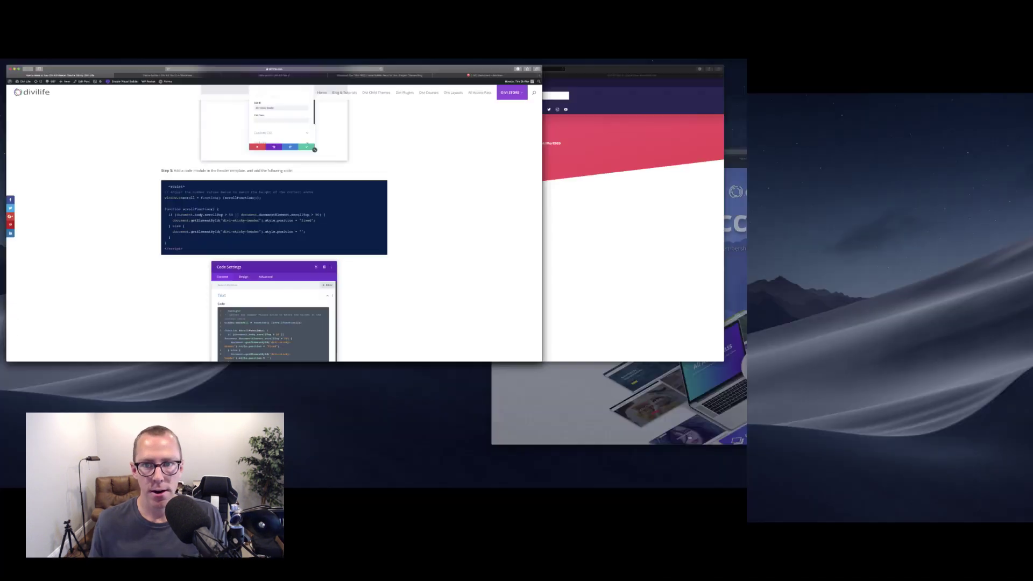
click(737, 120)
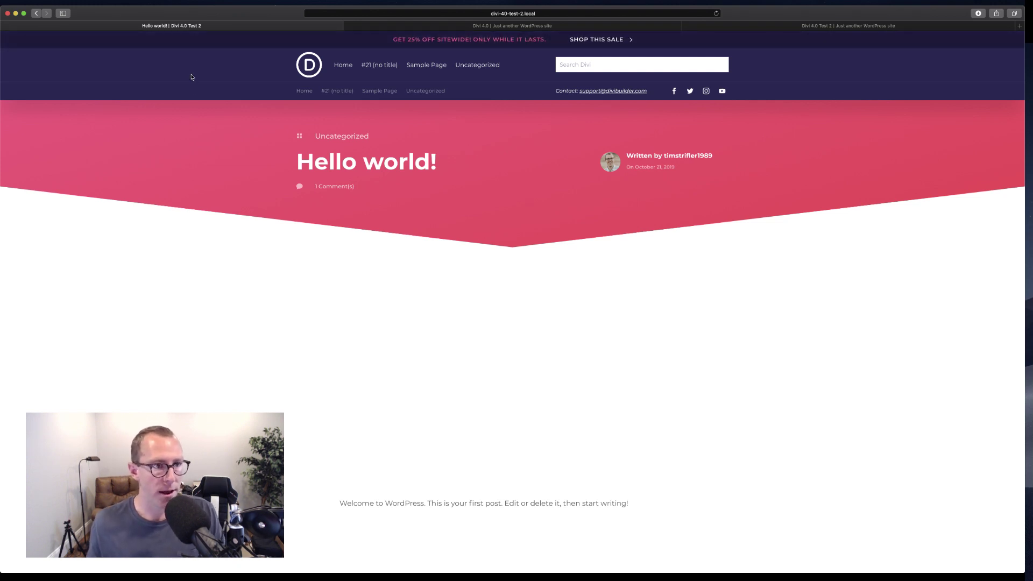
key(ctrl+Up)
click(650, 119)
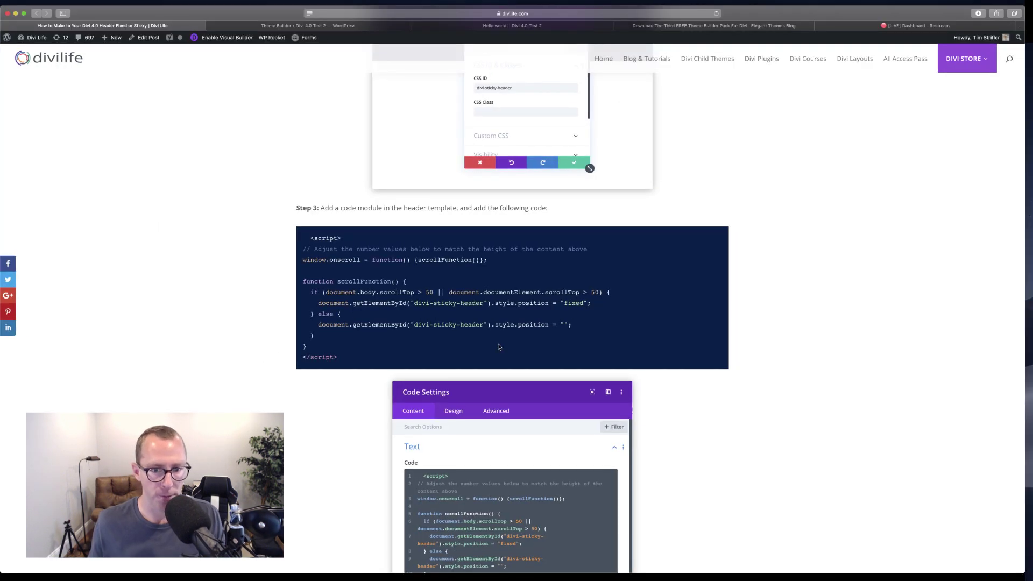
triple_click(427, 290)
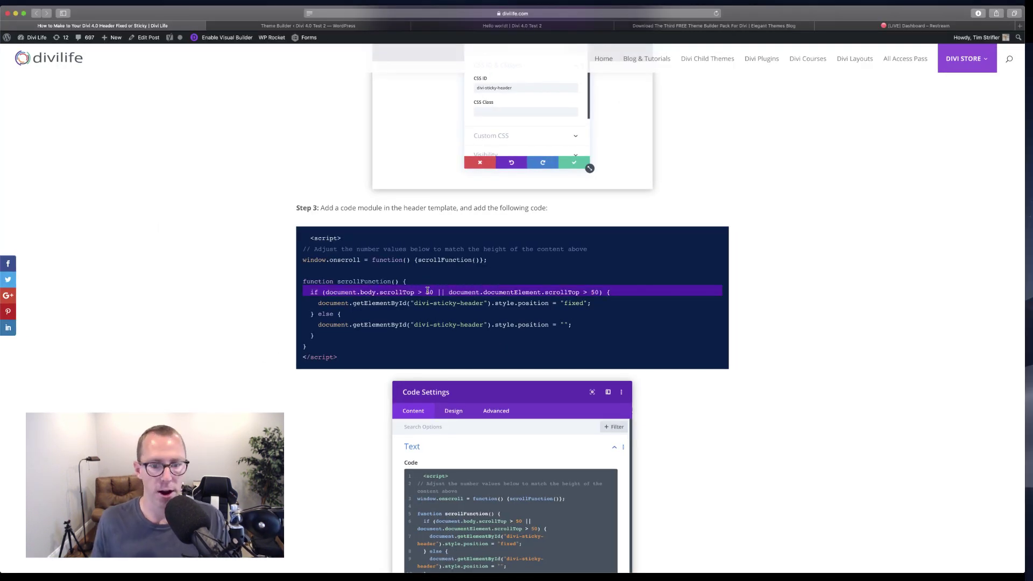
double_click(429, 292)
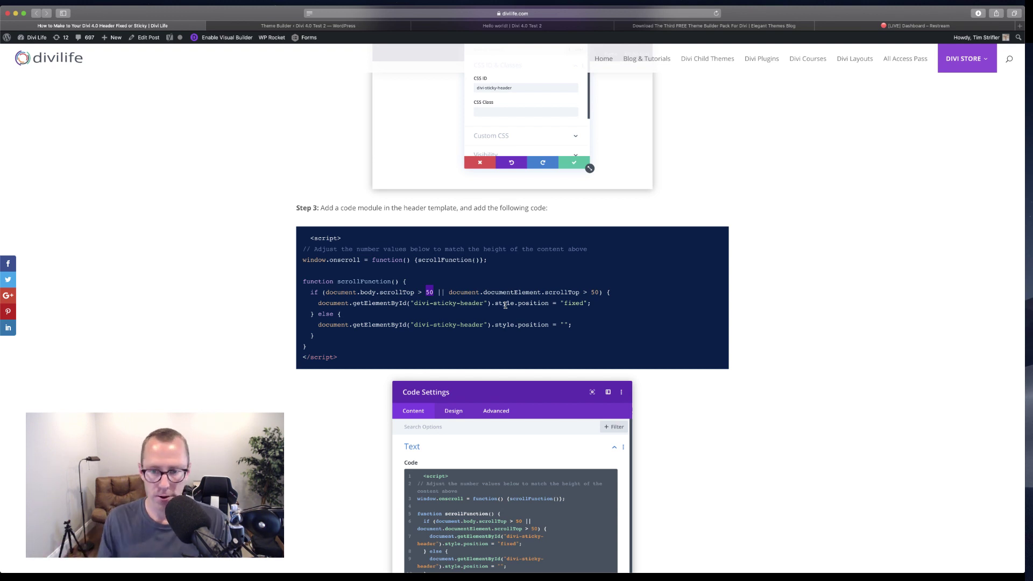
click(674, 296)
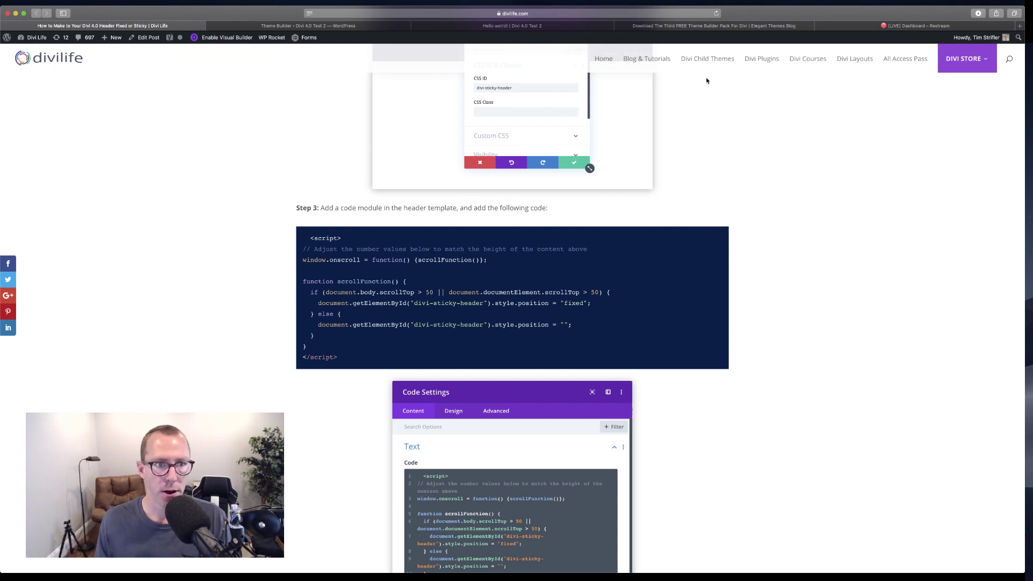
Check the Divi 4.0 site's header while scrolling in the other browser window, and inspect its contact bar with element selection enabled
key(super+Tab)
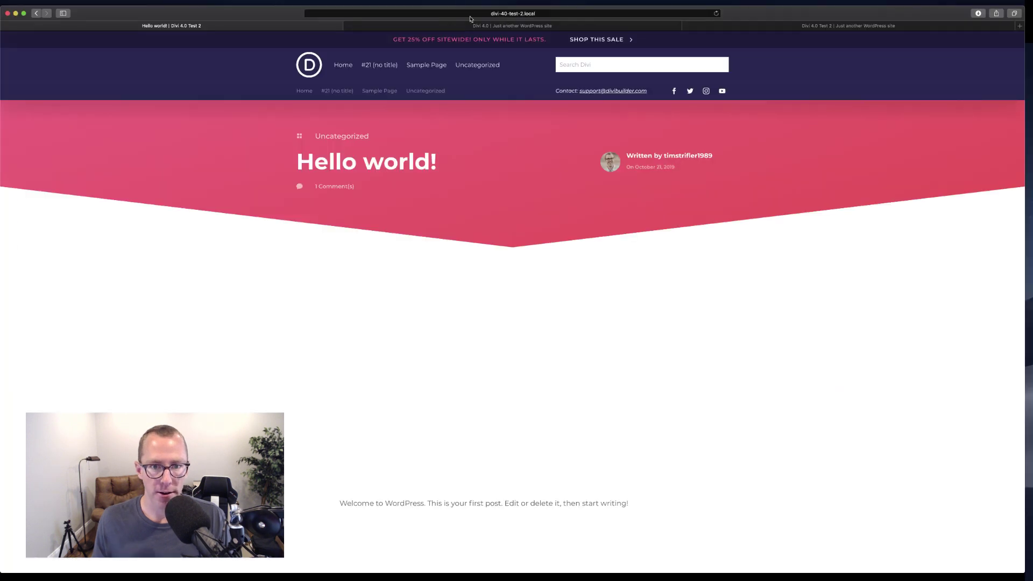
click(487, 27)
scroll(498, 306, down, 3)
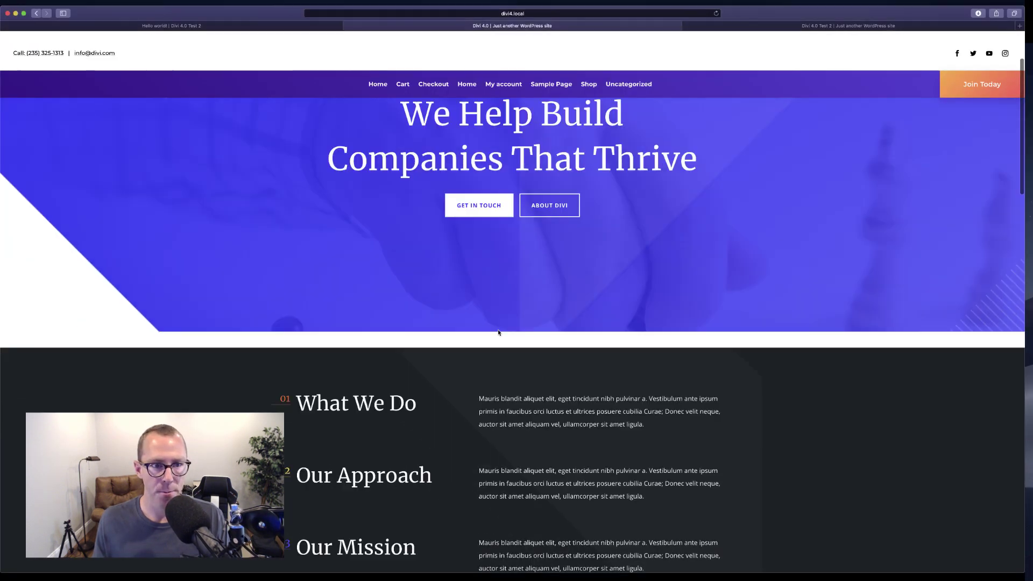
scroll(498, 305, up, 3)
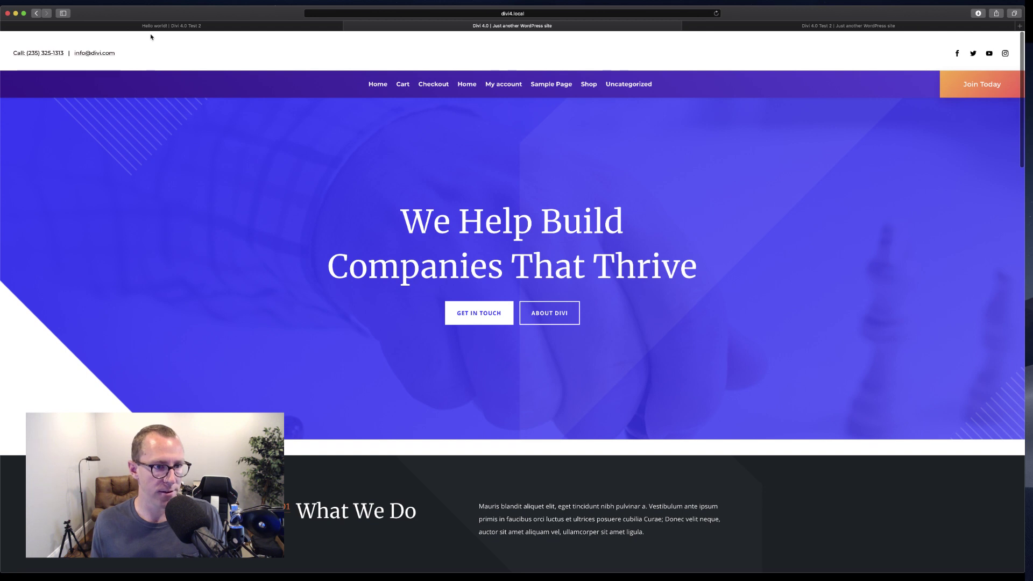
right_click(148, 56)
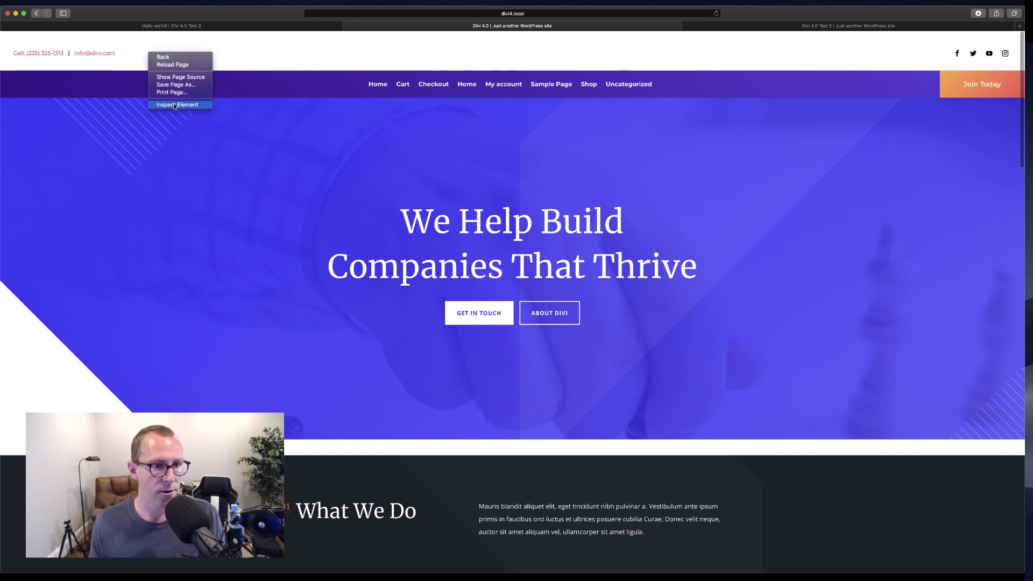
click(174, 107)
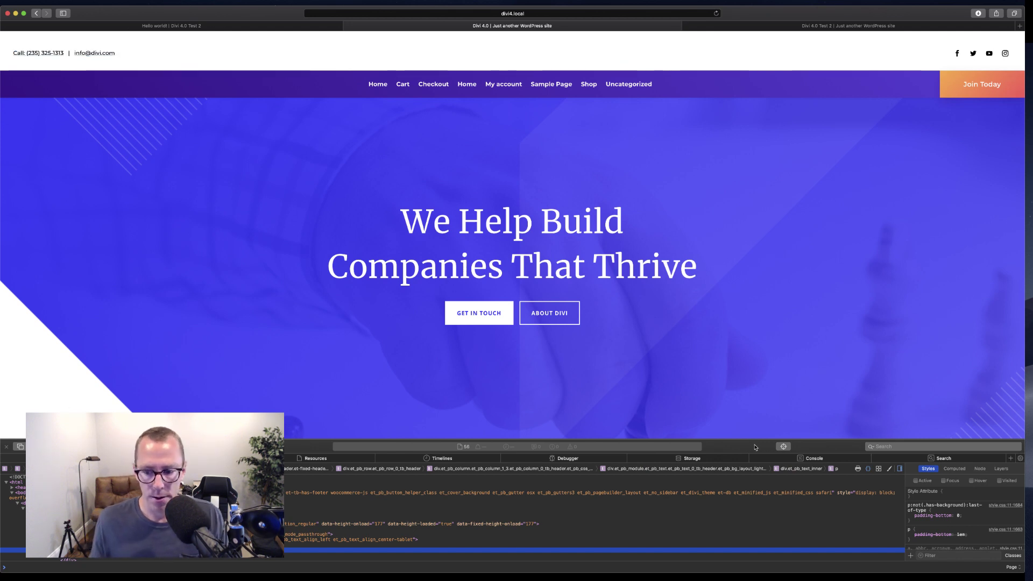
click(783, 447)
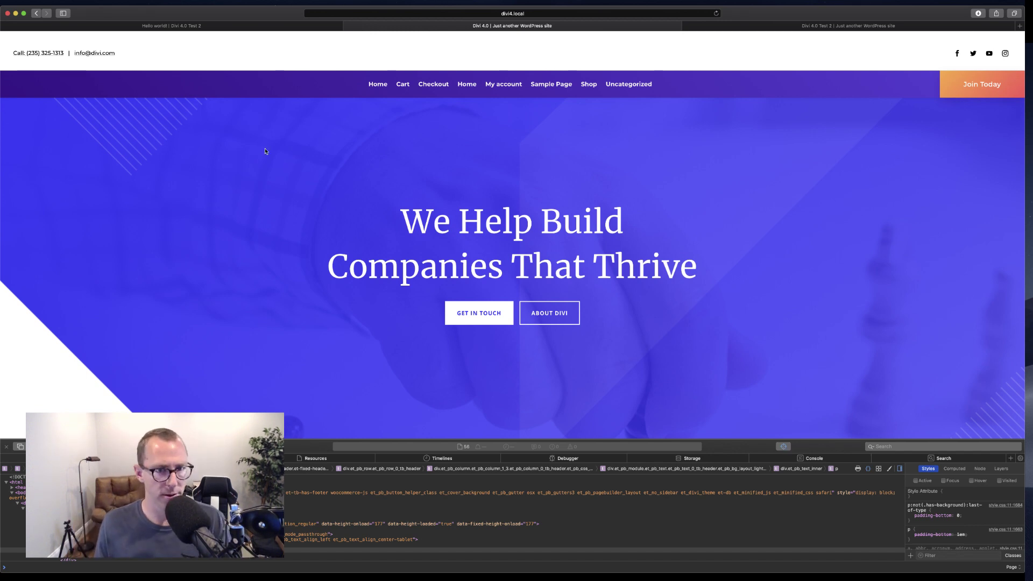
Review the Hello world! post's header and the Global Header Template preview in the Elegant Themes article
click(212, 28)
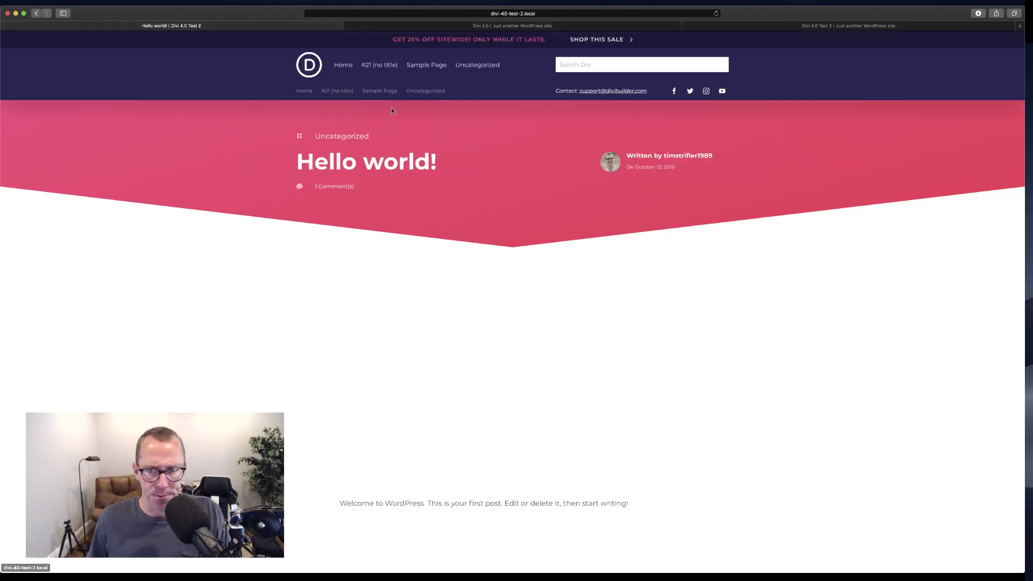
key(ctrl+Up)
click(725, 69)
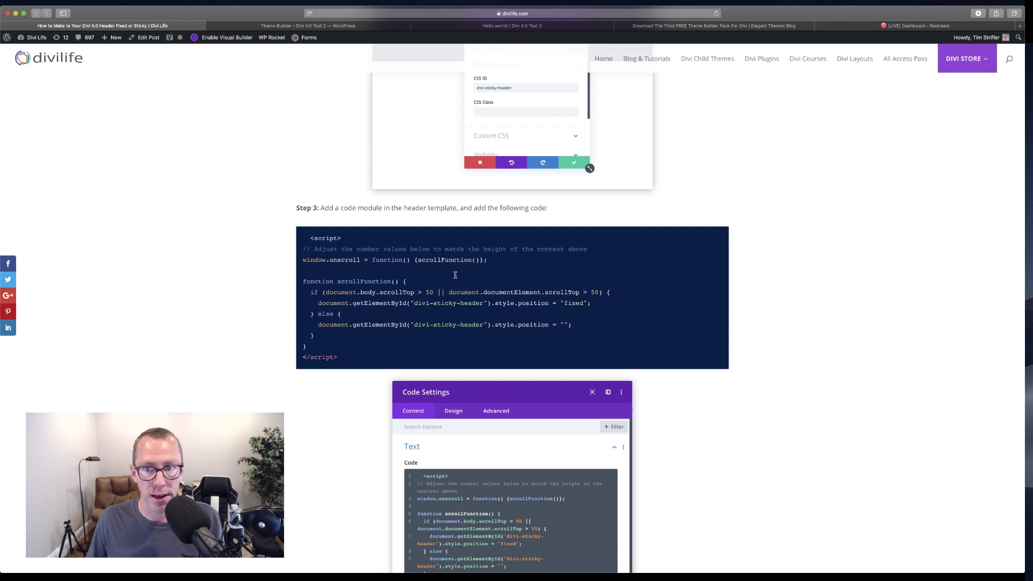
click(677, 27)
scroll(275, 232, down, 2)
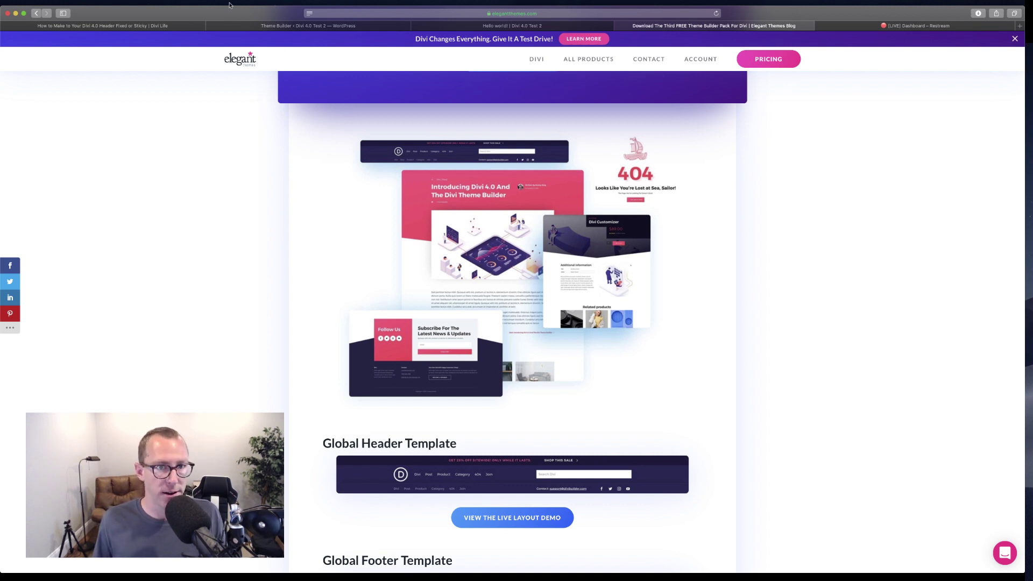
Open the settings of the Code module in the Theme Builder header's second section and locate the script's first scrollTop threshold
click(243, 24)
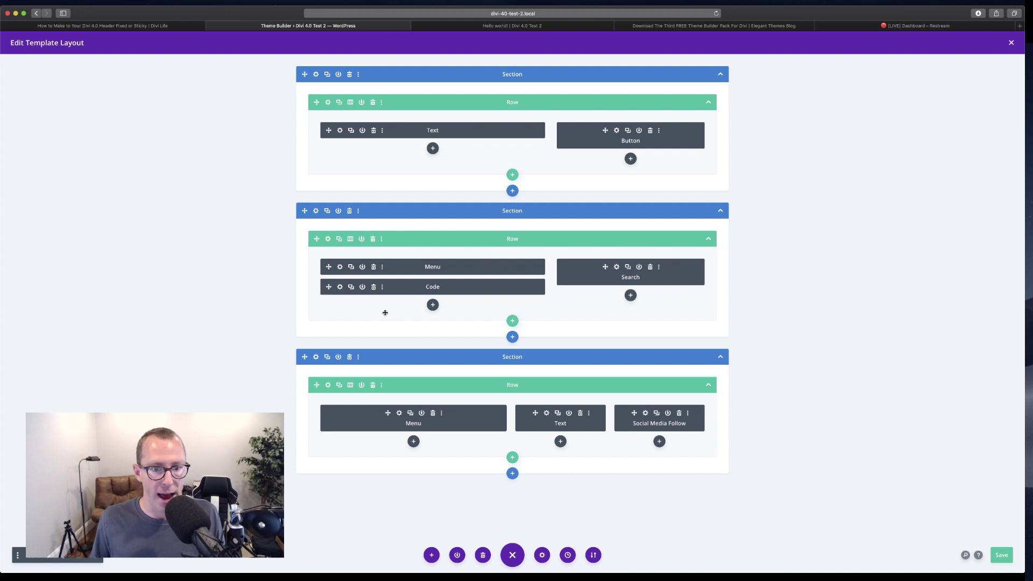
click(340, 288)
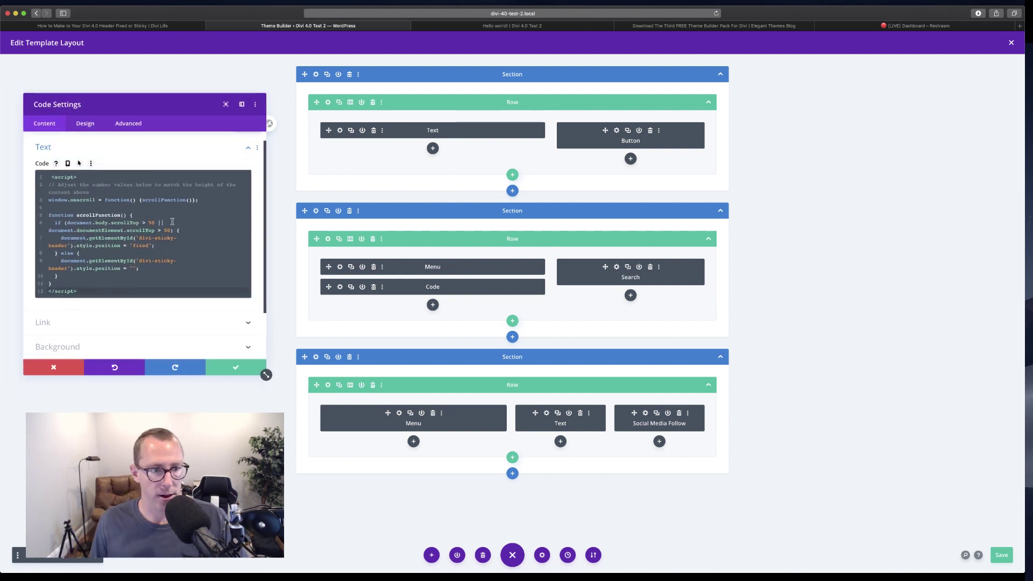
click(153, 223)
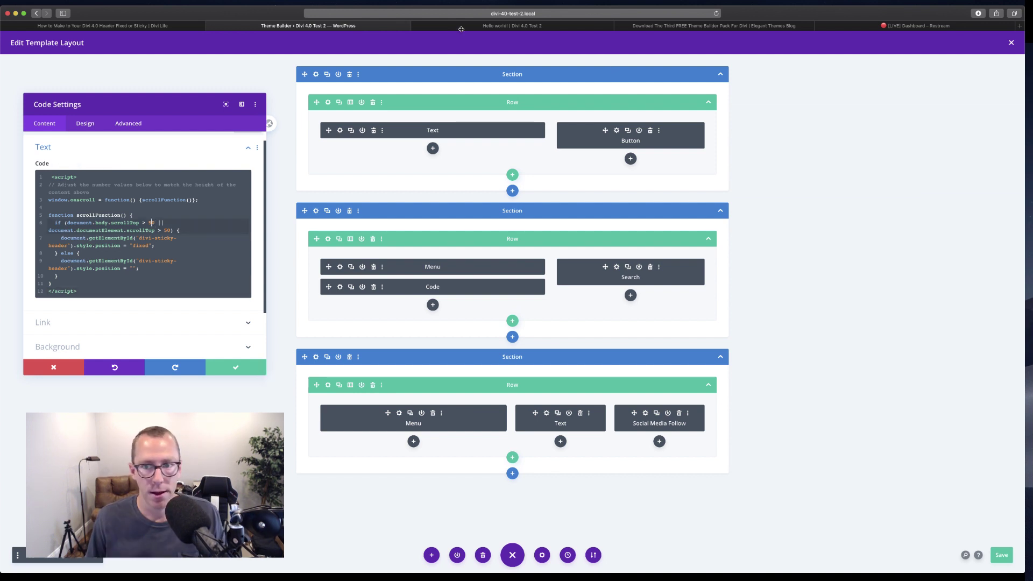
Examine the size of the header elements above the menu on the Divi 4.0 site with the element inspector, and return to the Theme Builder
key(ctrl+Right)
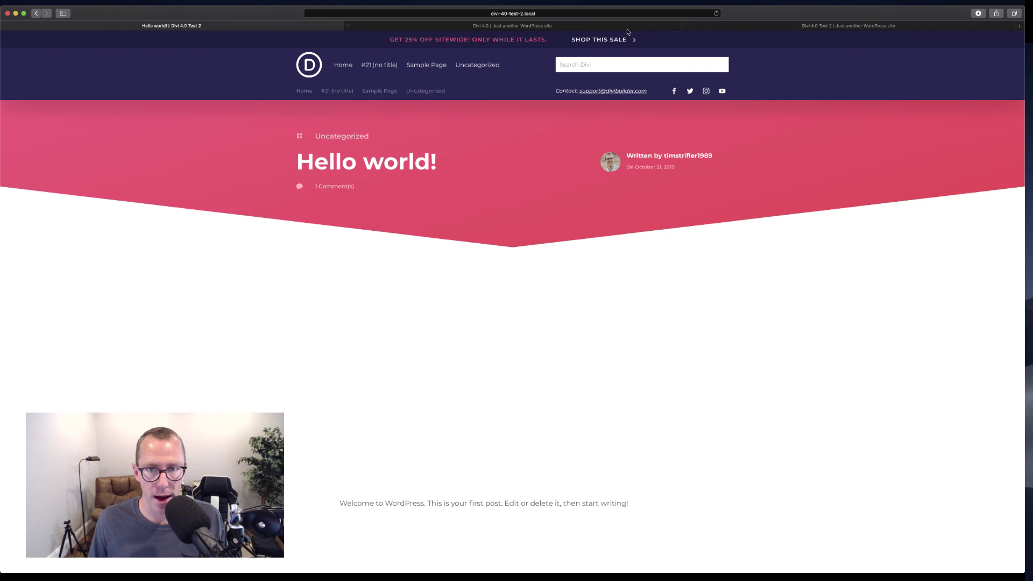
click(618, 30)
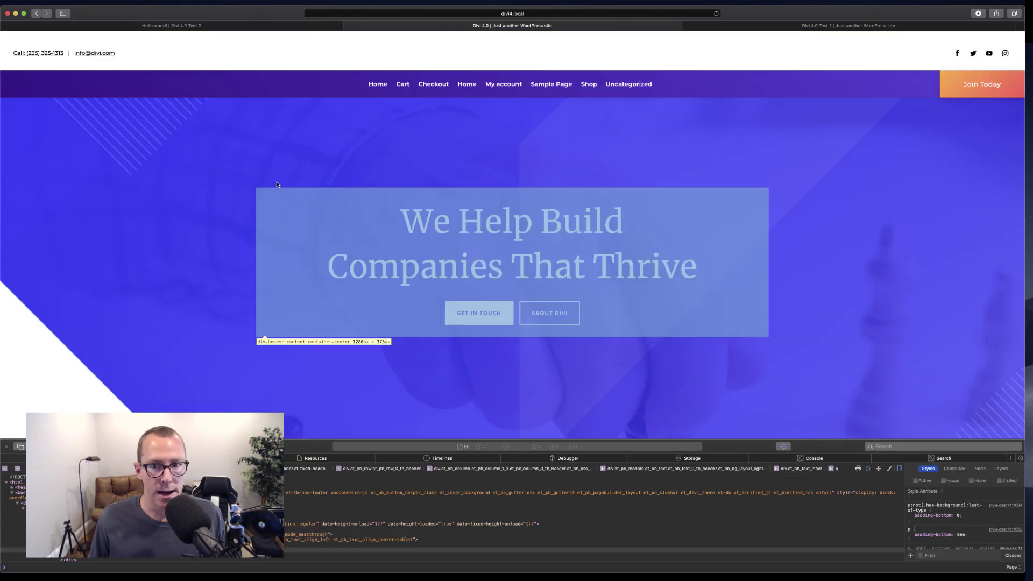
key(ctrl+Up)
key(ctrl+Up)
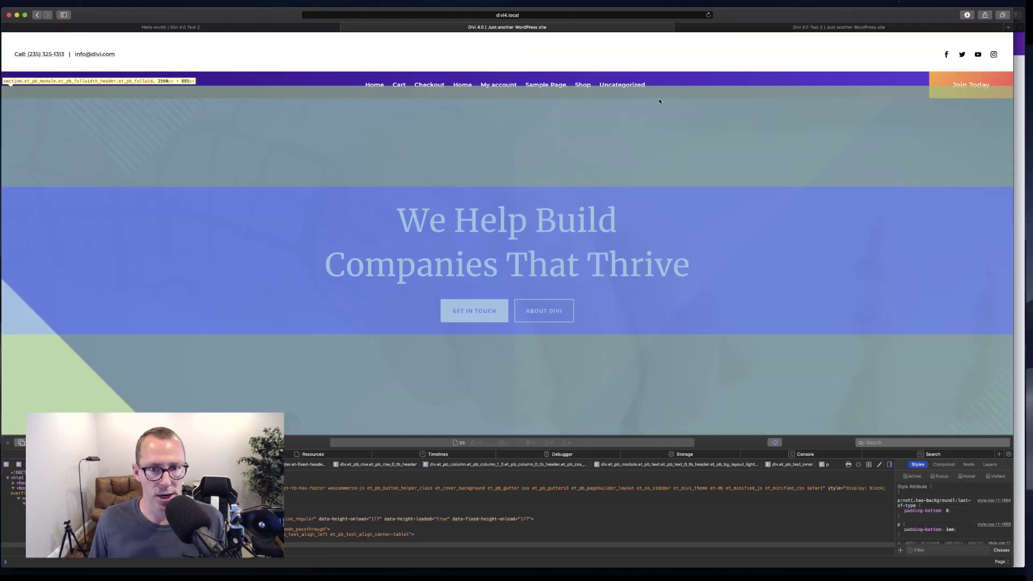
key(ctrl+Up)
click(659, 101)
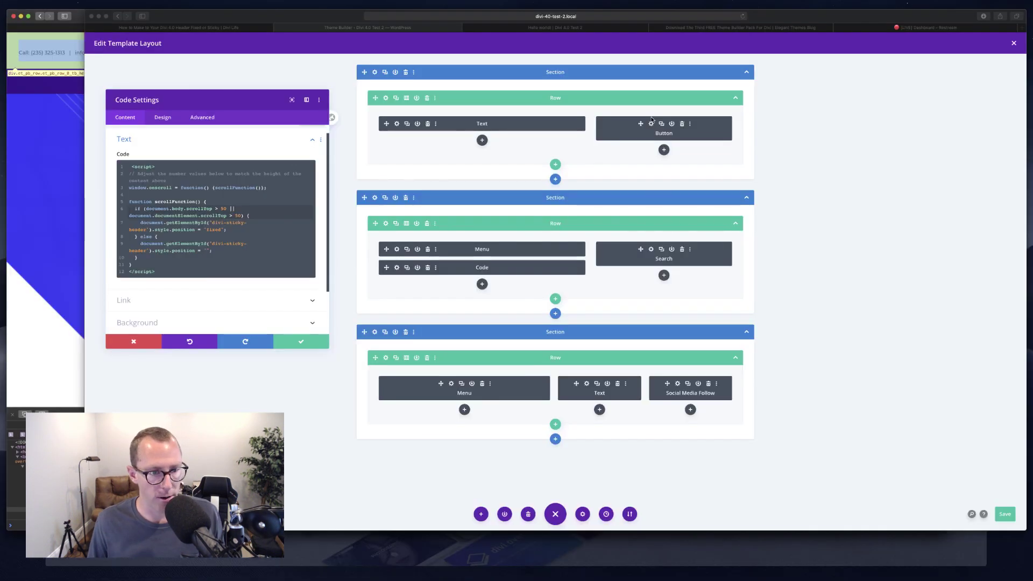
Review the scrollTop thresholds in the Code module's script, accept the module settings, and save the header template layout
double_click(151, 222)
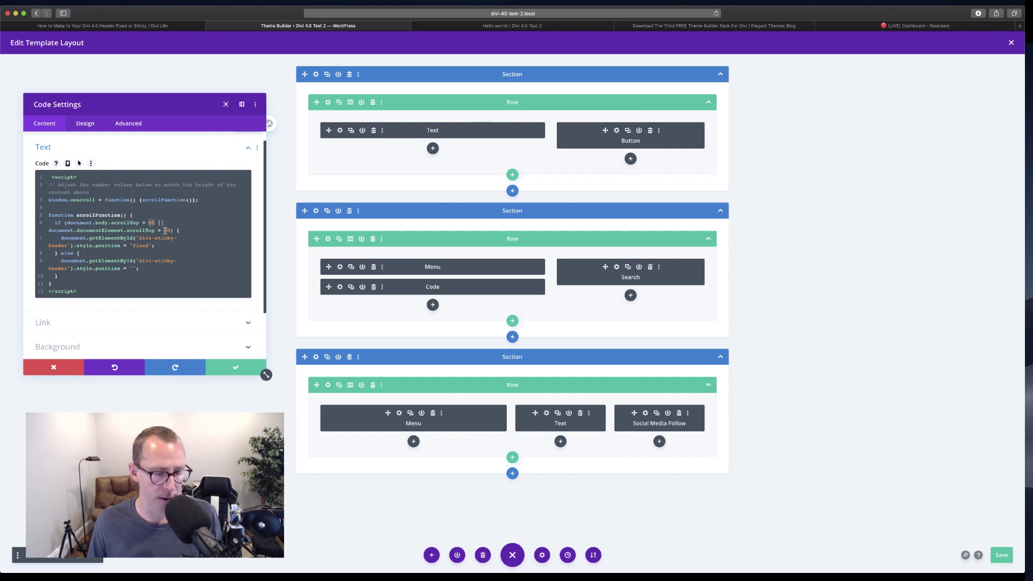
click(194, 264)
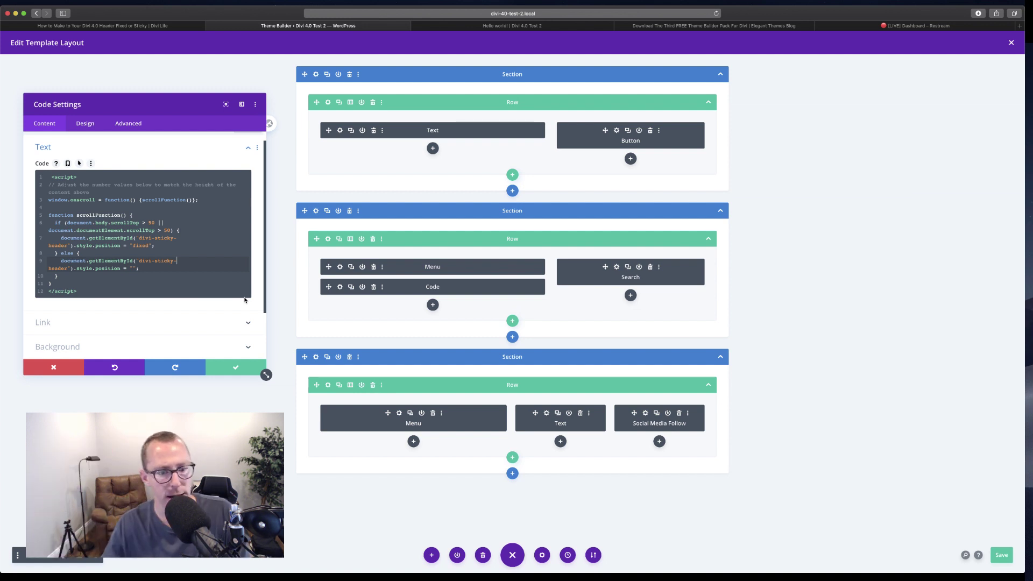
click(237, 369)
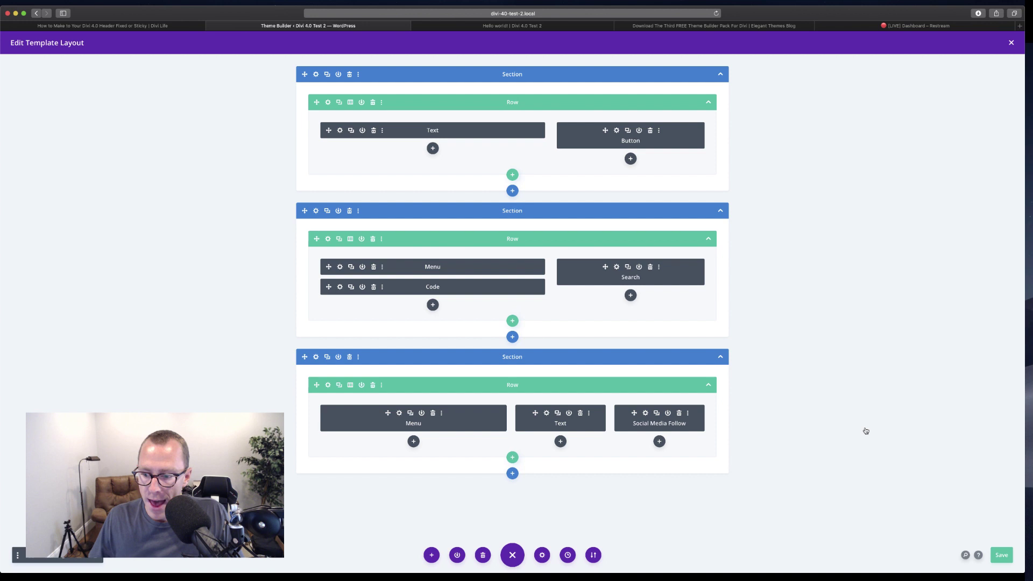
click(1004, 554)
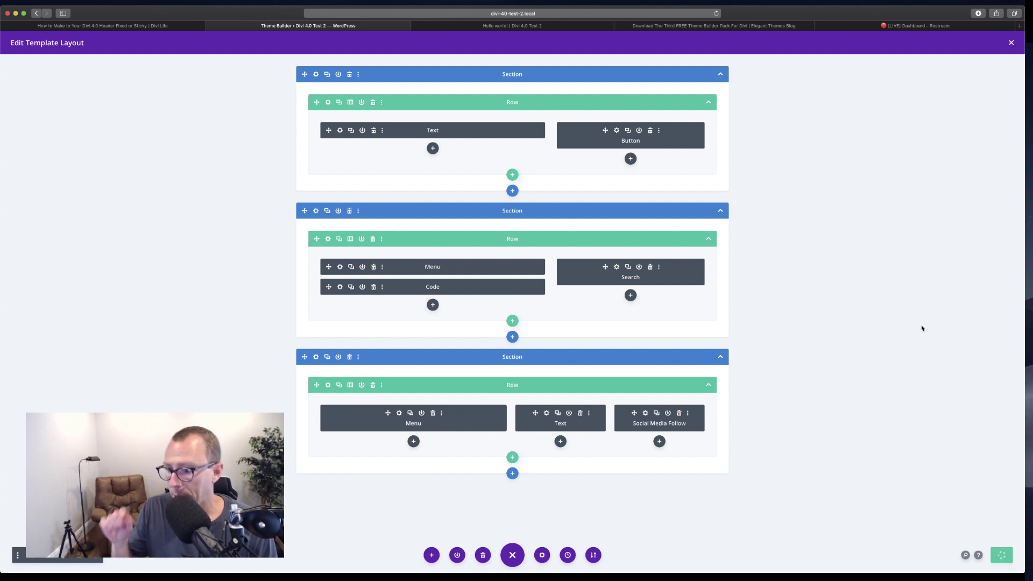